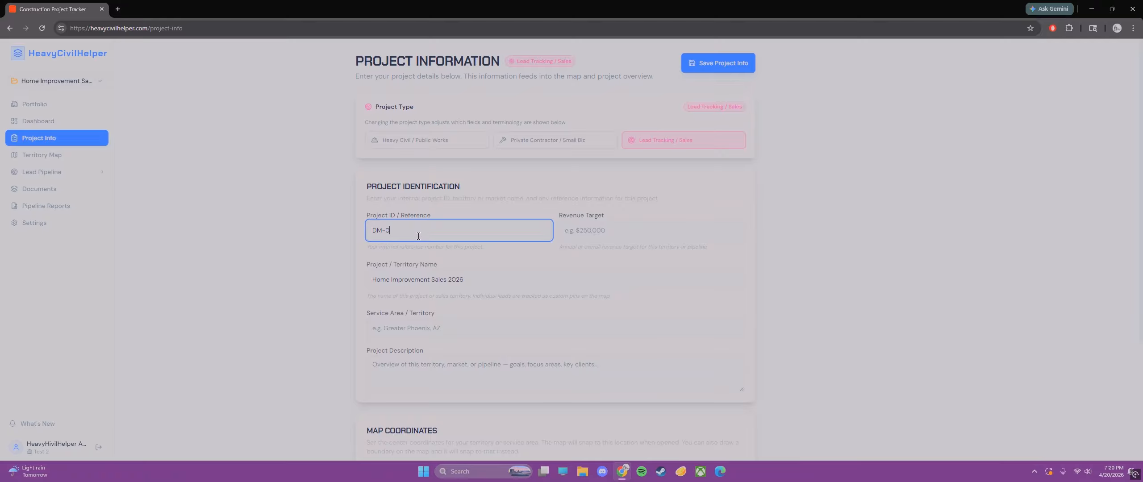
# Set the project's revenue target to 100000 and enter Greater Los Angeles as the start of its service area
pyautogui.click(612, 237)
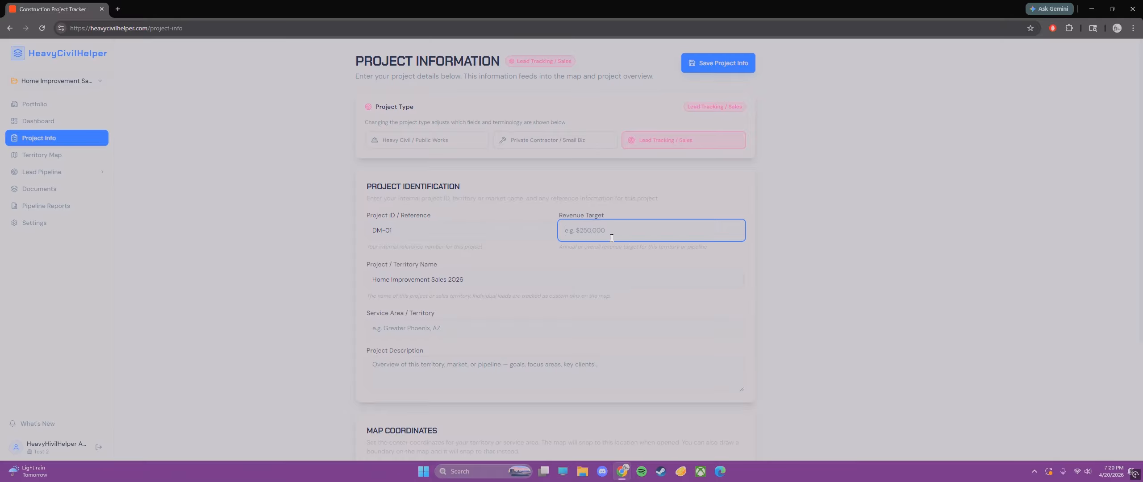
pyautogui.write('100000')
pyautogui.click(416, 328)
pyautogui.write('Greater Los An')
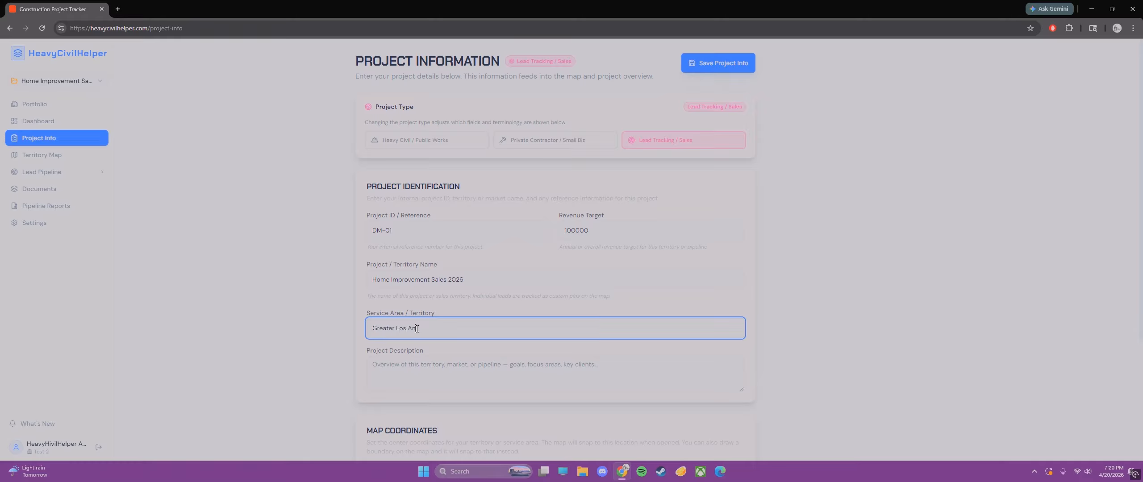
pyautogui.write('geles &')
pyautogui.click(492, 361)
pyautogui.scroll(-3, 556, 292)
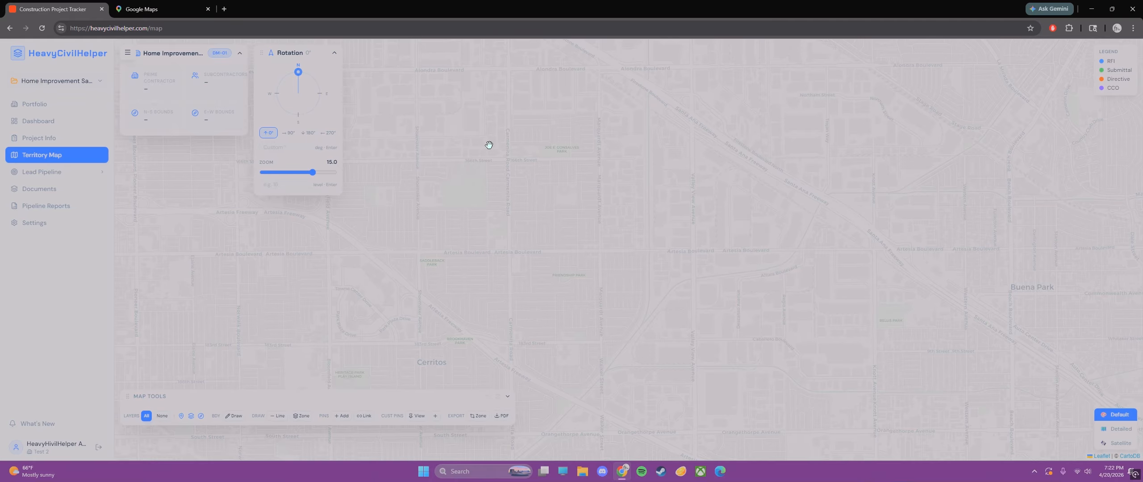
# Begin a green zone on the territory map, placing corners along the Long Beach coast, up past Gardena and across above Compton
pyautogui.scroll(-2, 477, 176)
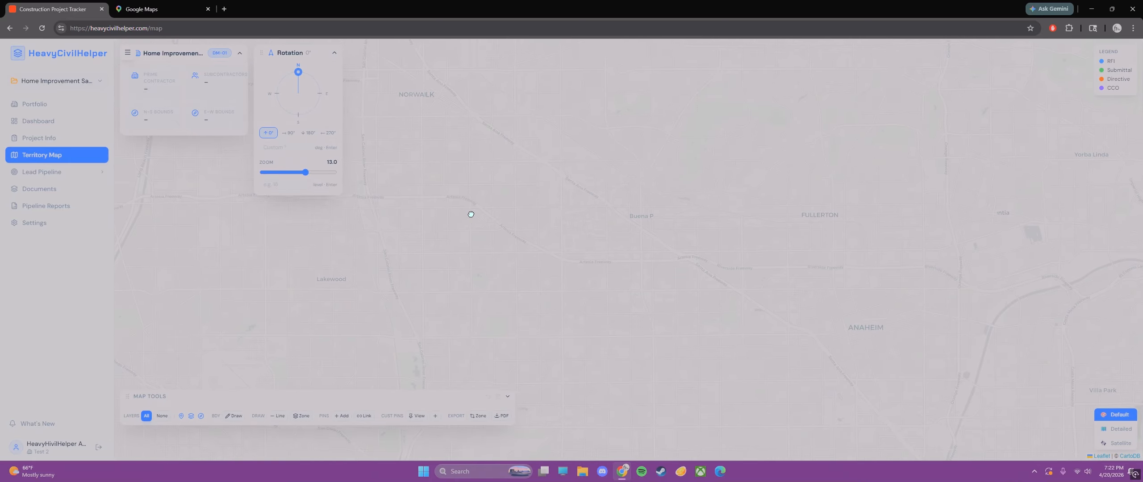
pyautogui.scroll(-2, 471, 214)
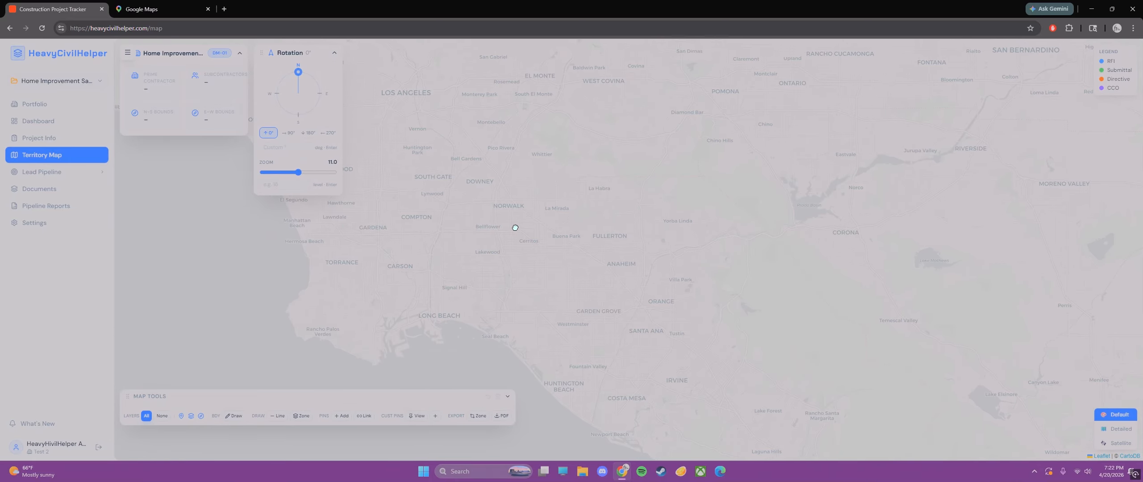
pyautogui.moveTo(514, 228); pyautogui.dragTo(571, 259)
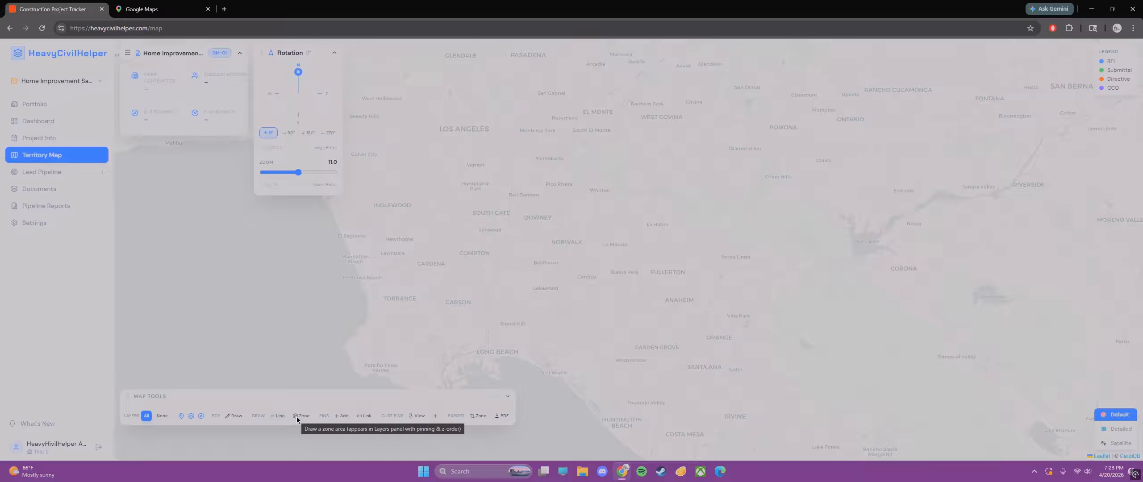
pyautogui.click(296, 416)
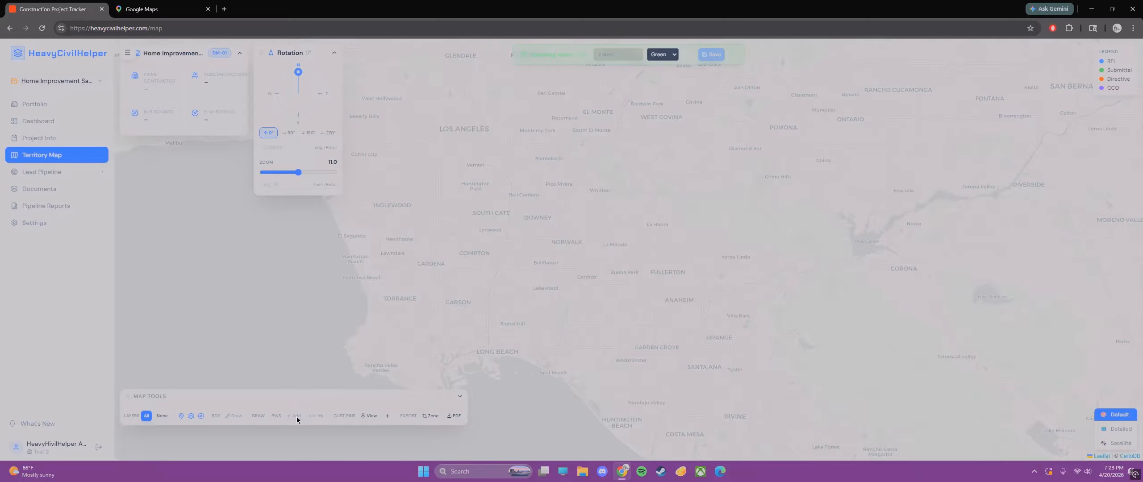
pyautogui.moveTo(544, 341); pyautogui.dragTo(594, 280)
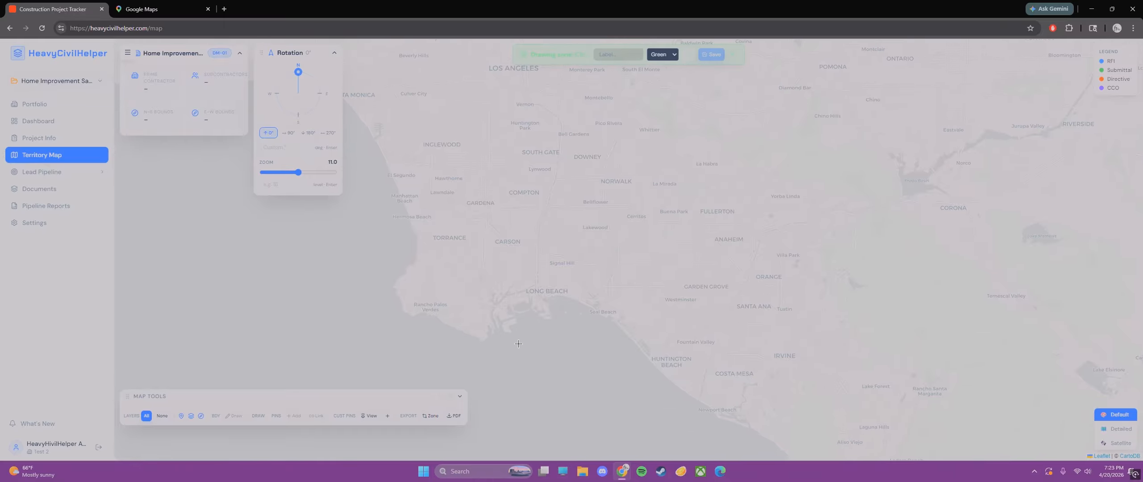
pyautogui.moveTo(558, 332); pyautogui.dragTo(570, 380)
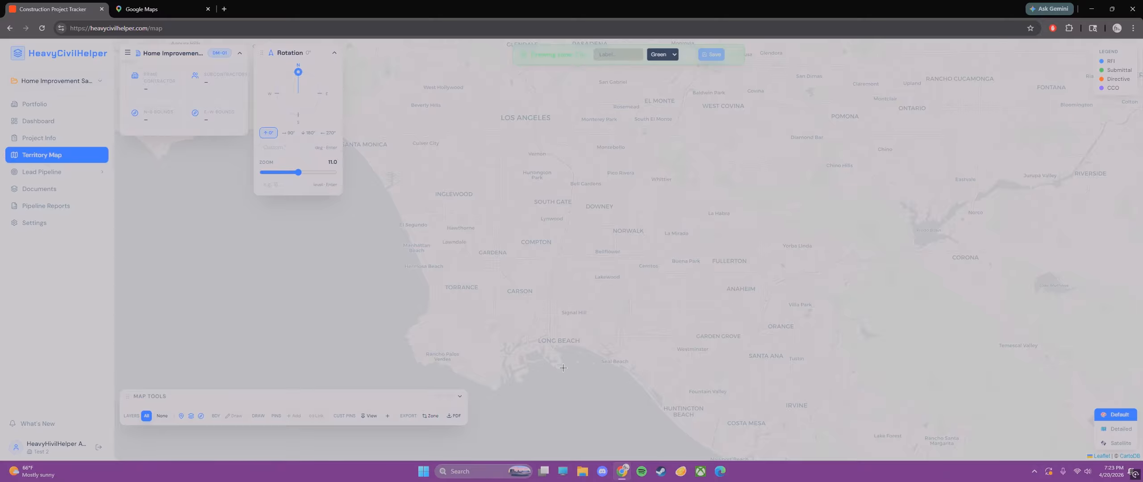
pyautogui.scroll(1, 560, 350)
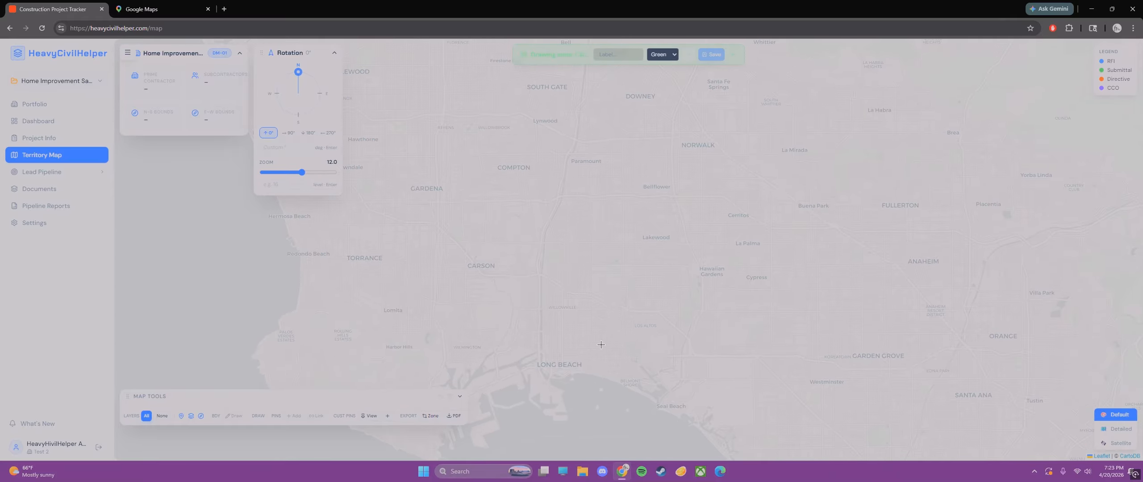
pyautogui.moveTo(595, 364); pyautogui.dragTo(584, 350)
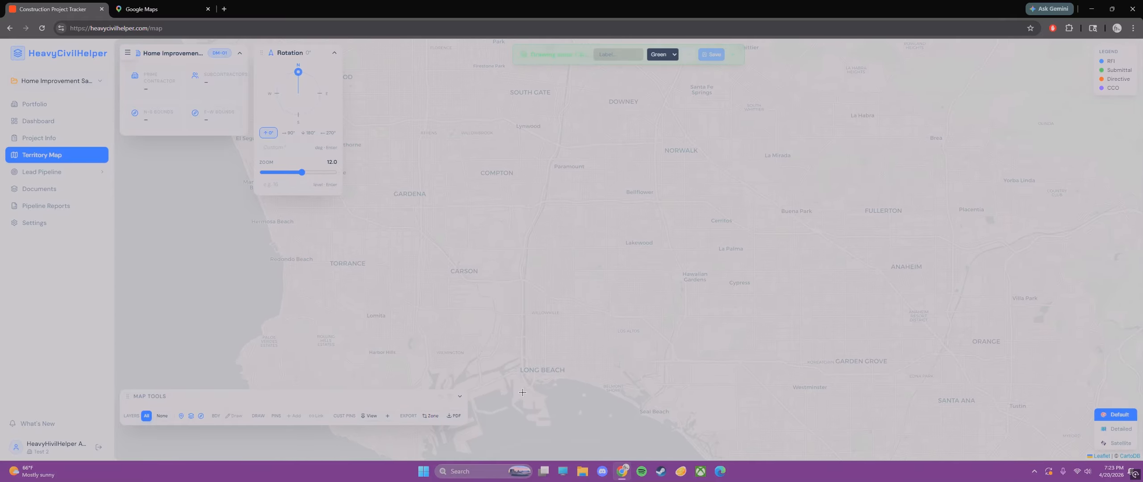
pyautogui.moveTo(512, 415); pyautogui.dragTo(580, 361)
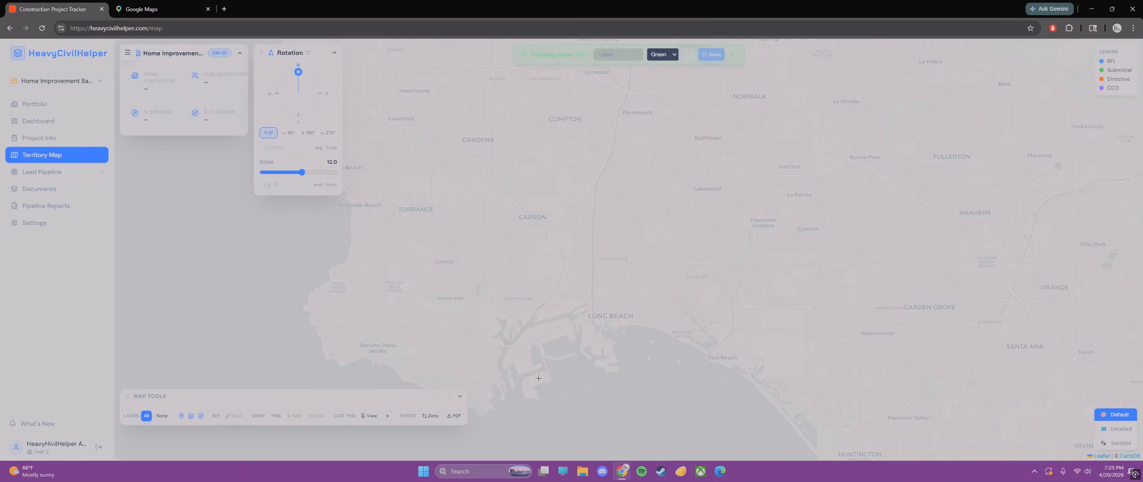
pyautogui.scroll(-1, 560, 397)
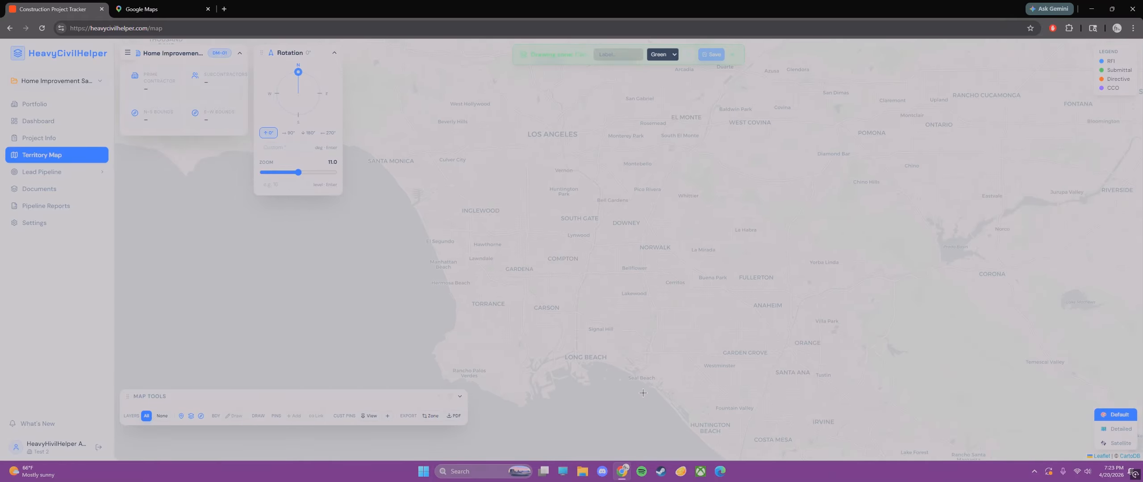
pyautogui.click(532, 402)
pyautogui.click(523, 275)
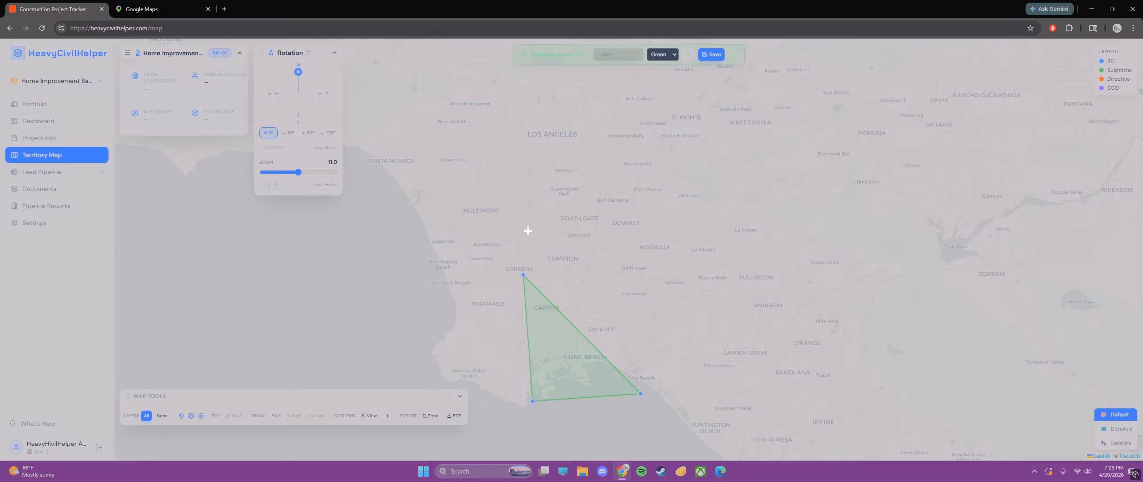
pyautogui.click(527, 231)
pyautogui.click(566, 232)
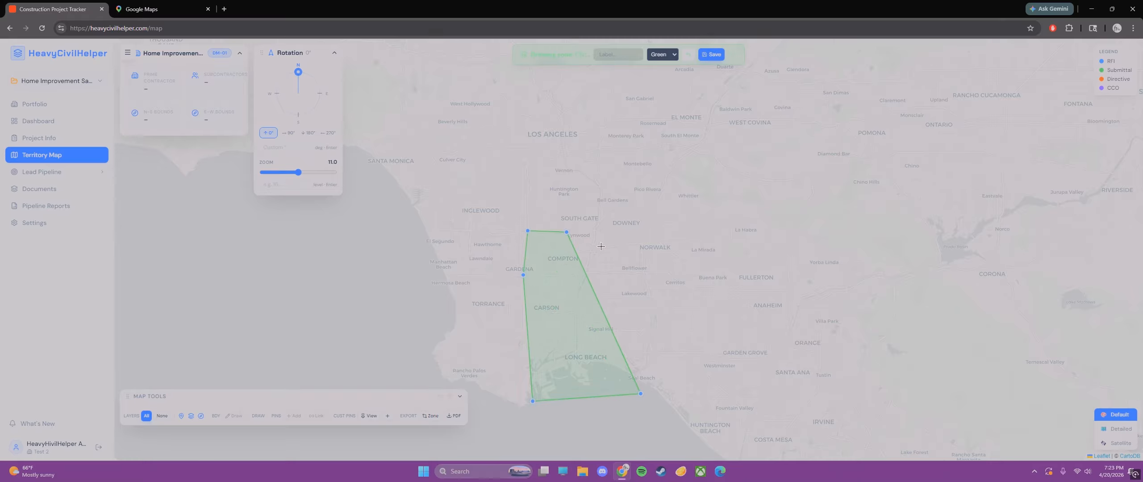
# Extend the green zone's boundary east past Paramount to Norwalk, and south past Hawaiian Gardens
pyautogui.press('+')
pyautogui.click(556, 249)
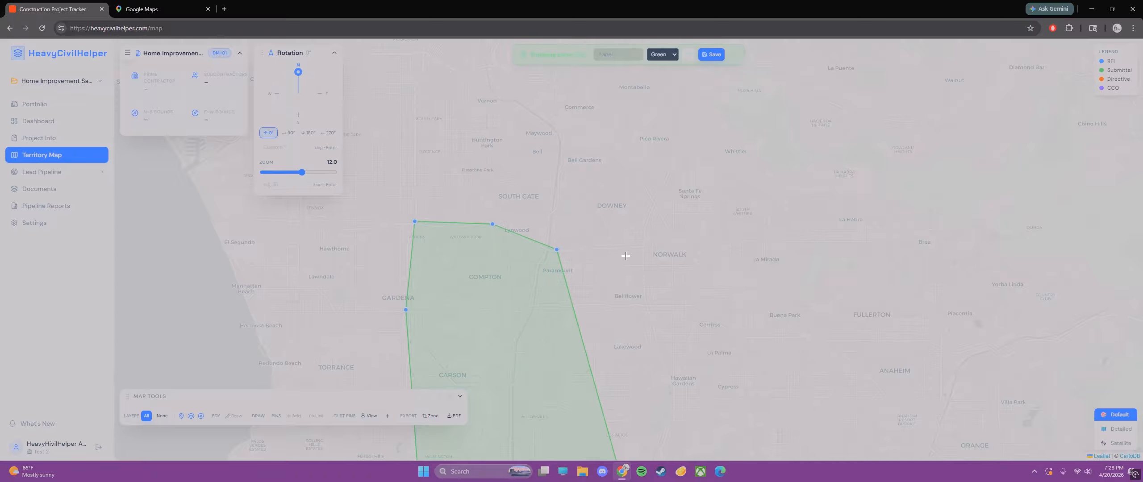
pyautogui.click(645, 245)
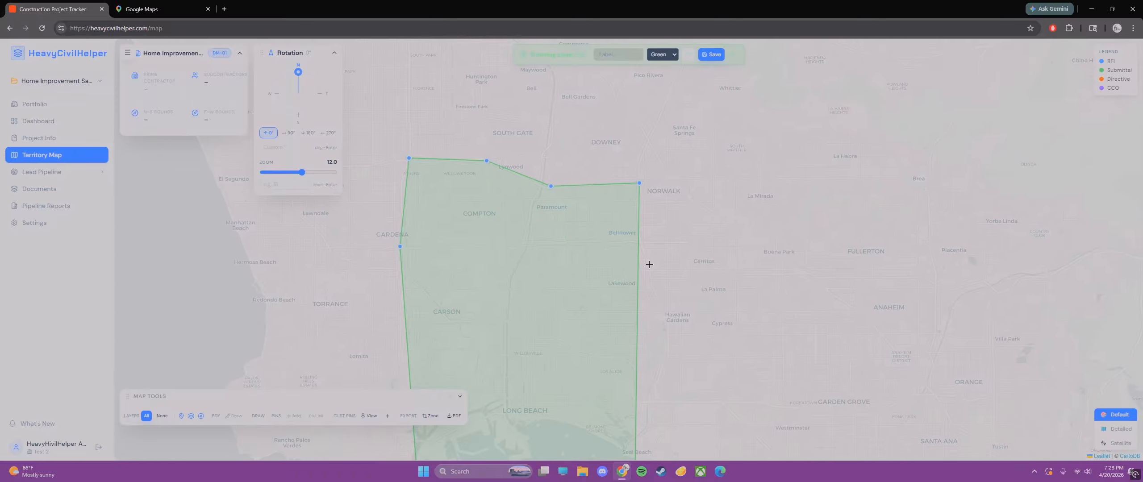
pyautogui.click(649, 265)
pyautogui.click(667, 317)
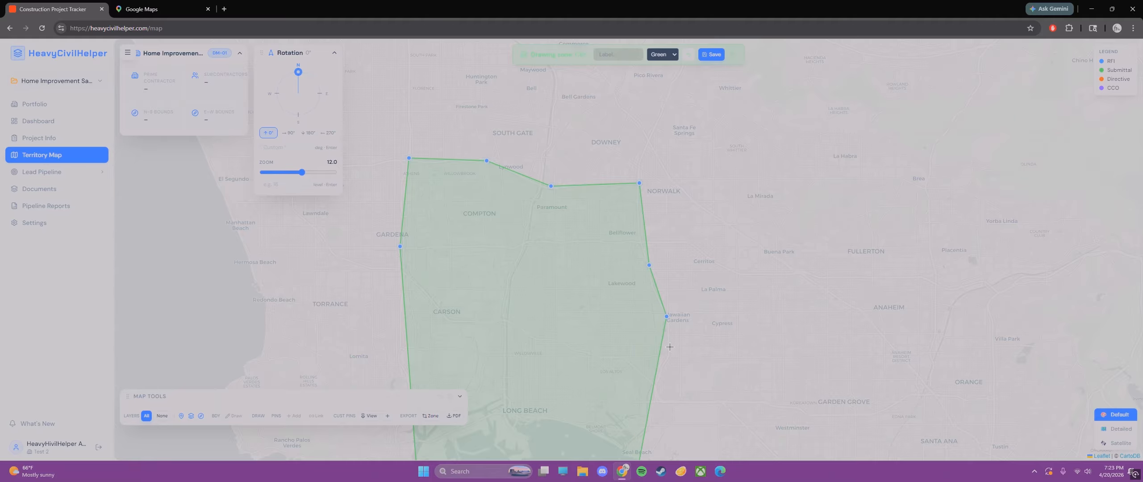
pyautogui.click(668, 355)
pyautogui.click(653, 385)
pyautogui.click(656, 400)
# Place the green zone's remaining corners north of Seal Beach and save the zone
pyautogui.moveTo(657, 408); pyautogui.dragTo(709, 340)
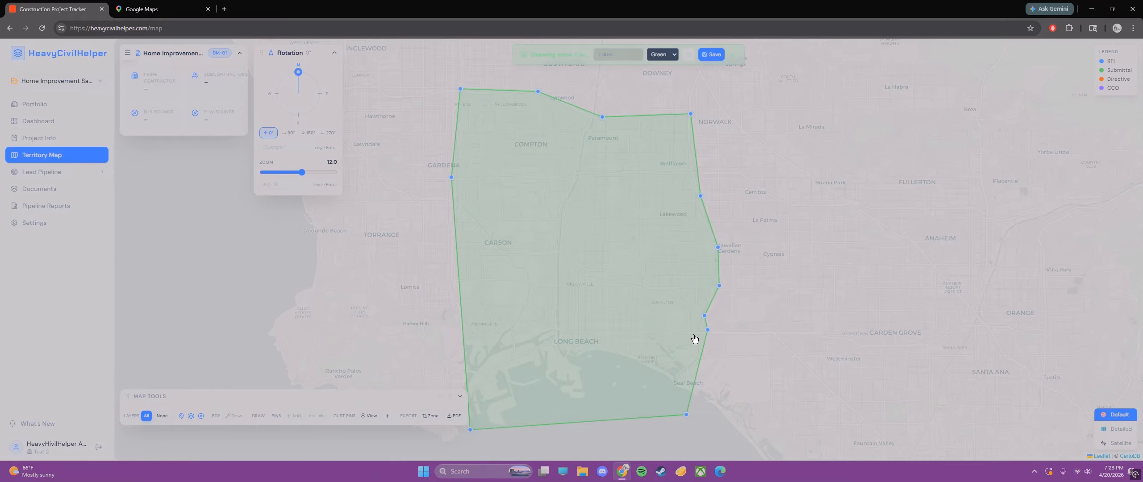
pyautogui.click(691, 334)
pyautogui.click(689, 355)
pyautogui.click(723, 358)
pyautogui.click(616, 55)
pyautogui.click(713, 55)
# Check the saved zone's details on the map and its entry in the layers list
pyautogui.scroll(-1, 716, 197)
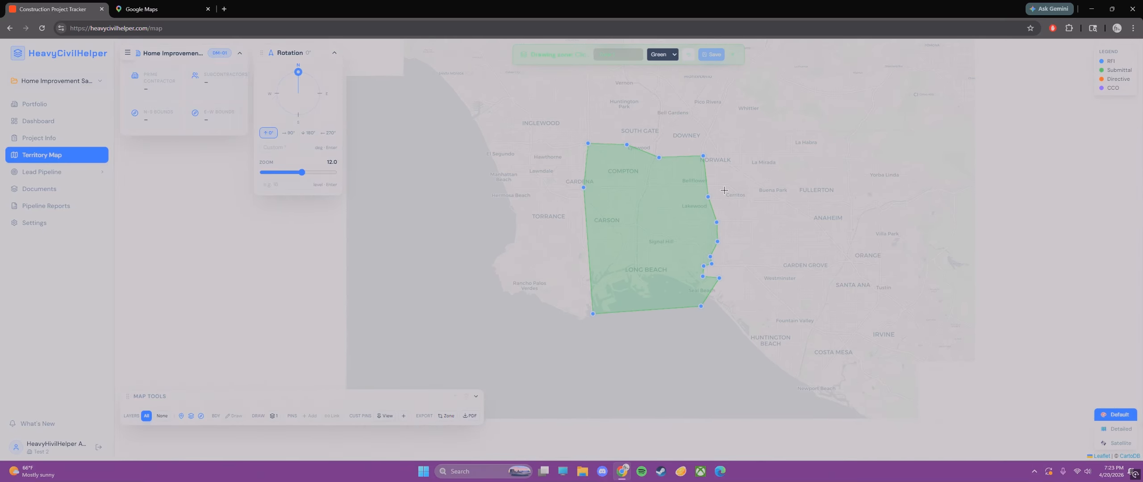
pyautogui.click(663, 197)
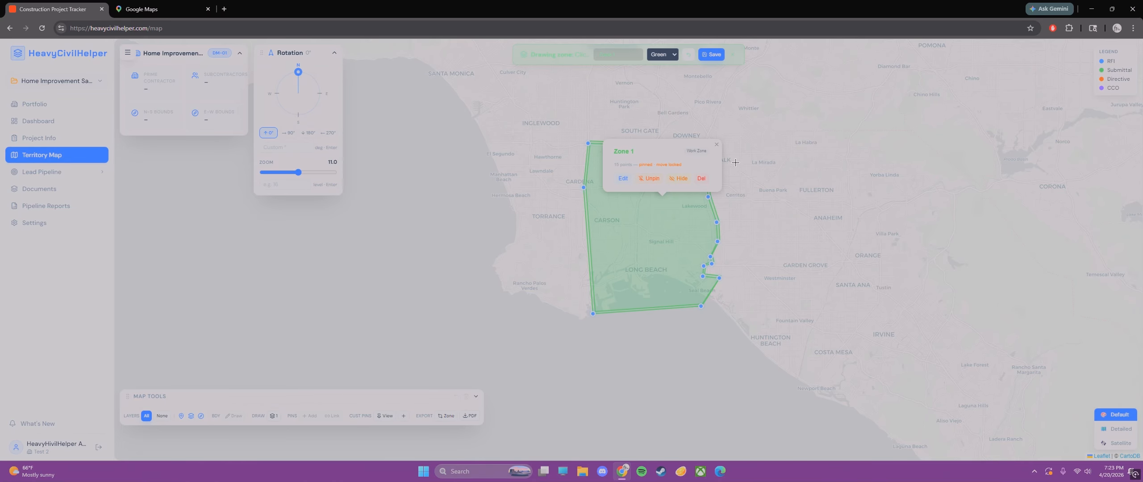
pyautogui.click(717, 146)
pyautogui.scroll(1, 713, 223)
pyautogui.click(321, 418)
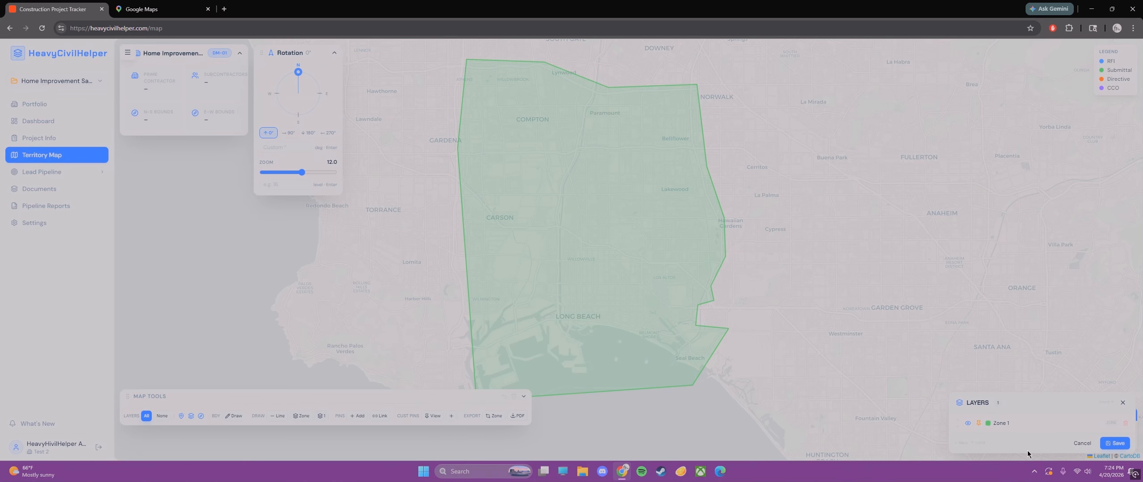
pyautogui.click(1122, 404)
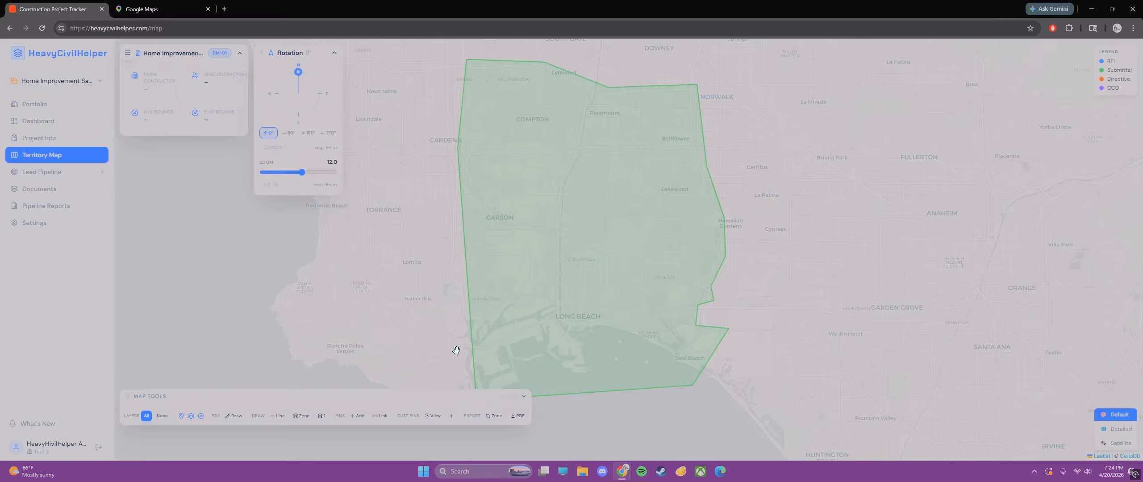
# Look through the lead pipeline, custom pins, location pins and pipeline reports pages
pyautogui.click(72, 174)
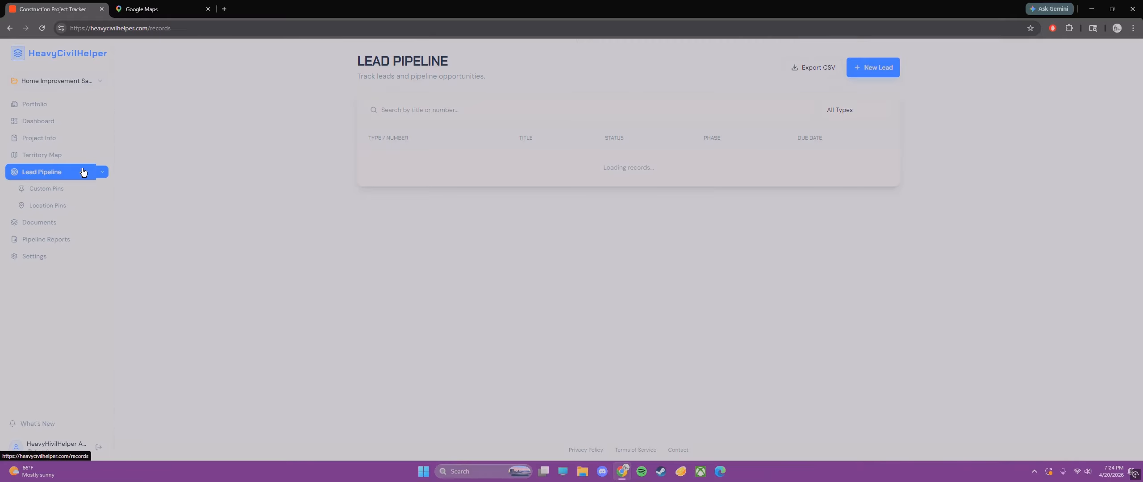
pyautogui.click(66, 192)
pyautogui.click(67, 206)
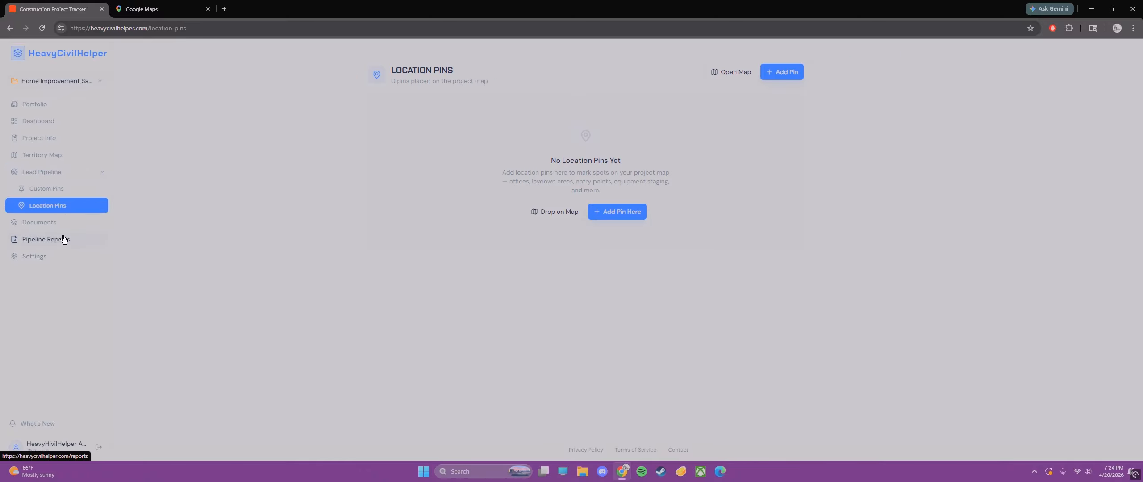
pyautogui.click(62, 240)
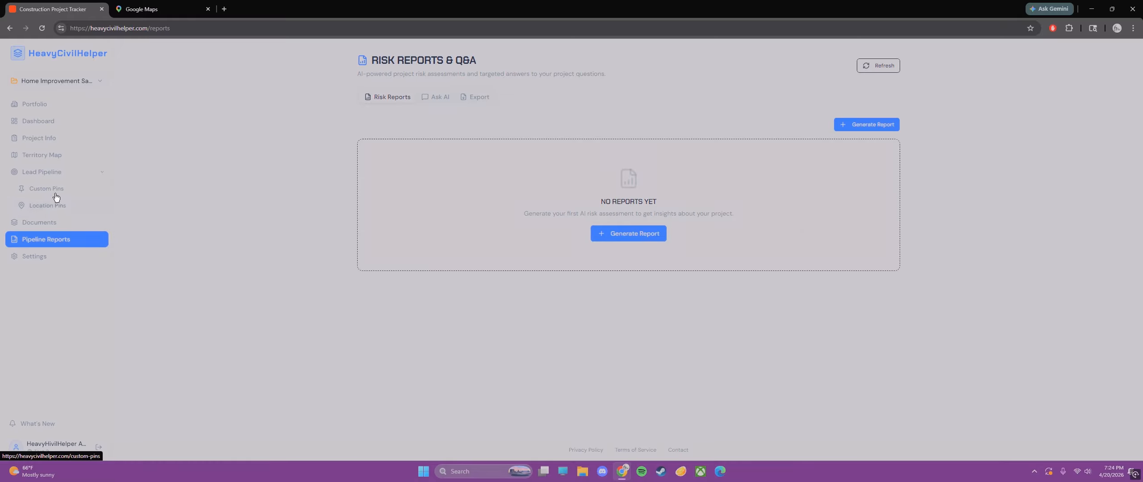
# Return to the territory map and start a second zone coloured Blue
pyautogui.click(68, 153)
pyautogui.scroll(-1, 318, 279)
pyautogui.moveTo(380, 304); pyautogui.dragTo(677, 241)
pyautogui.scroll(-2, 569, 263)
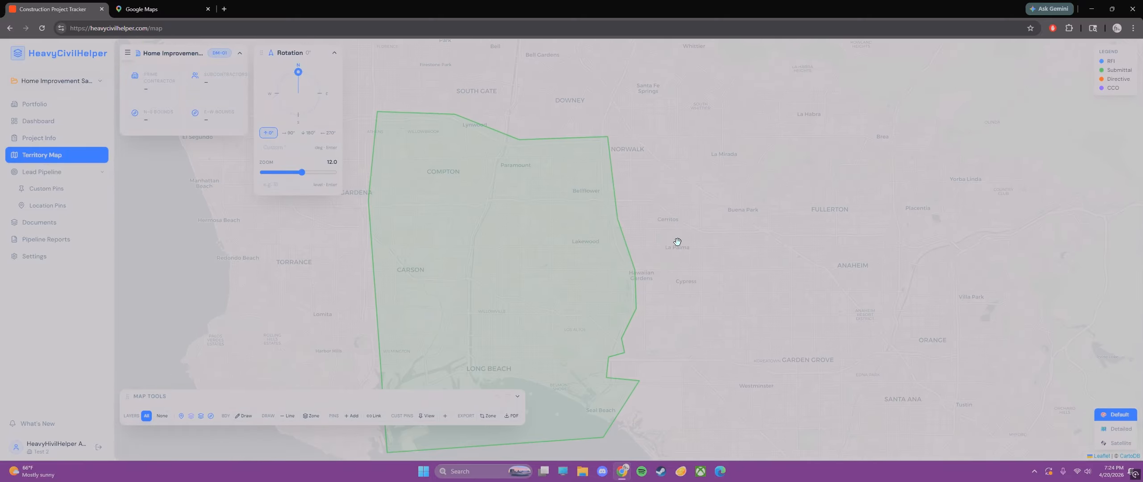
pyautogui.scroll(-1, 666, 226)
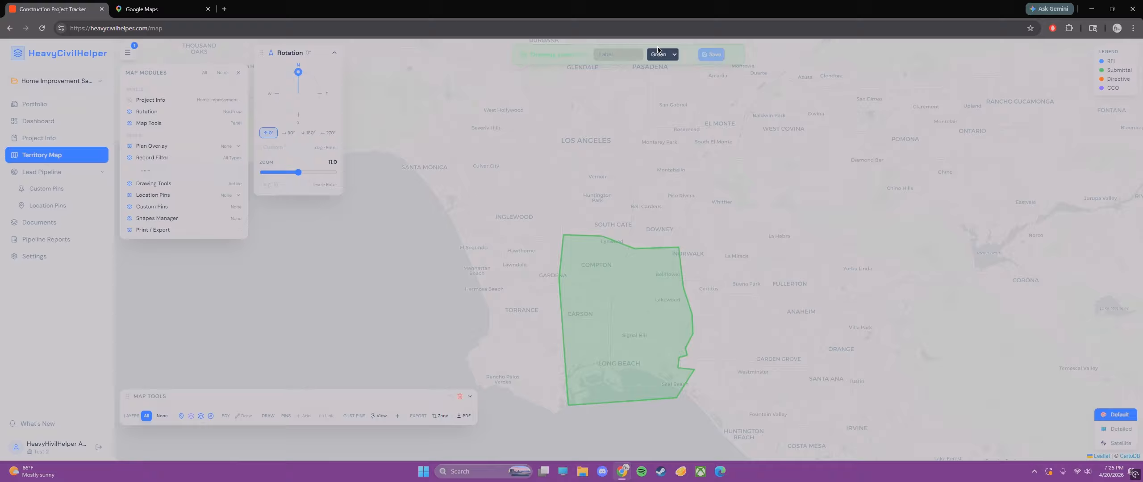
pyautogui.click(663, 55)
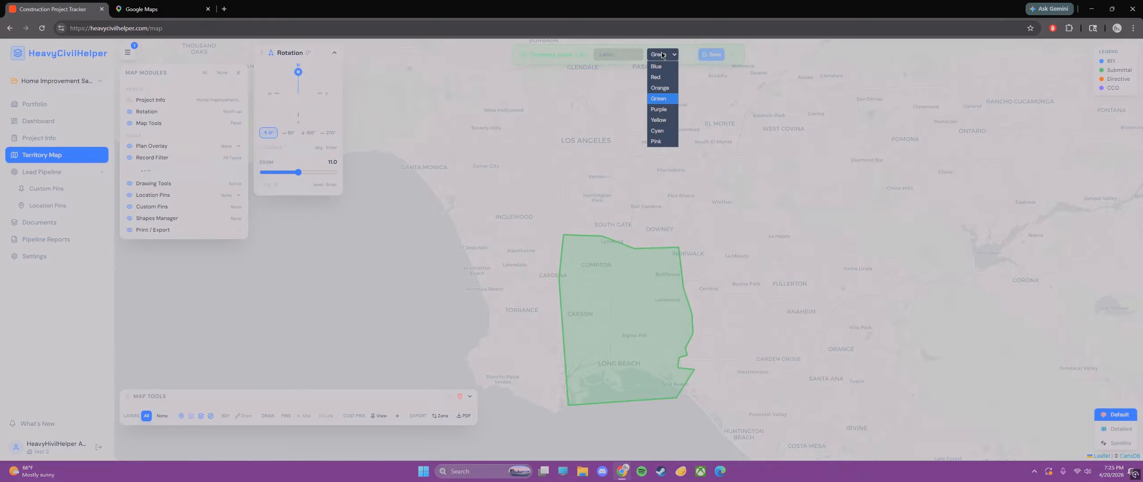
pyautogui.click(669, 67)
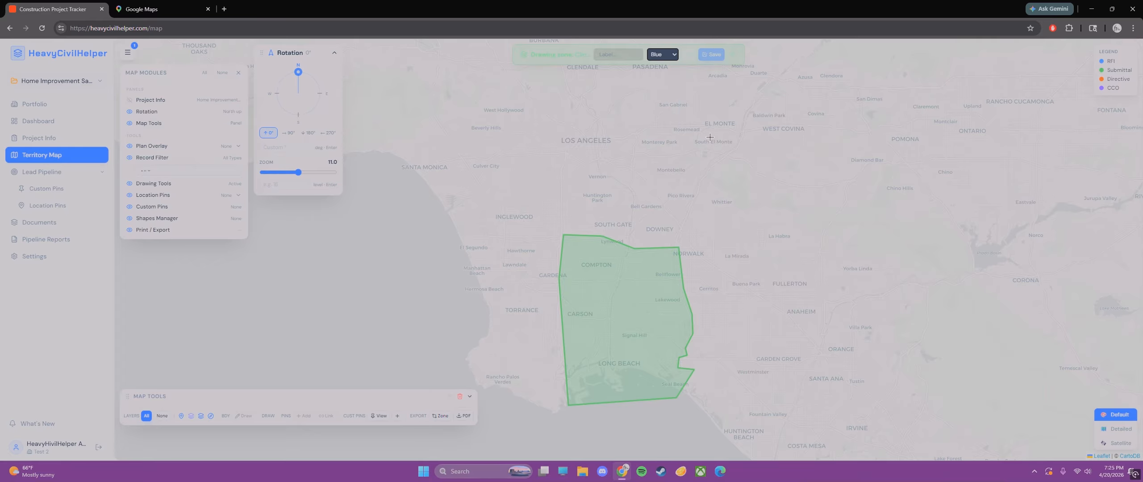
# Place the blue zone's first corners on the green zone's southeastern corners around Seal Beach
pyautogui.moveTo(782, 248); pyautogui.dragTo(701, 173)
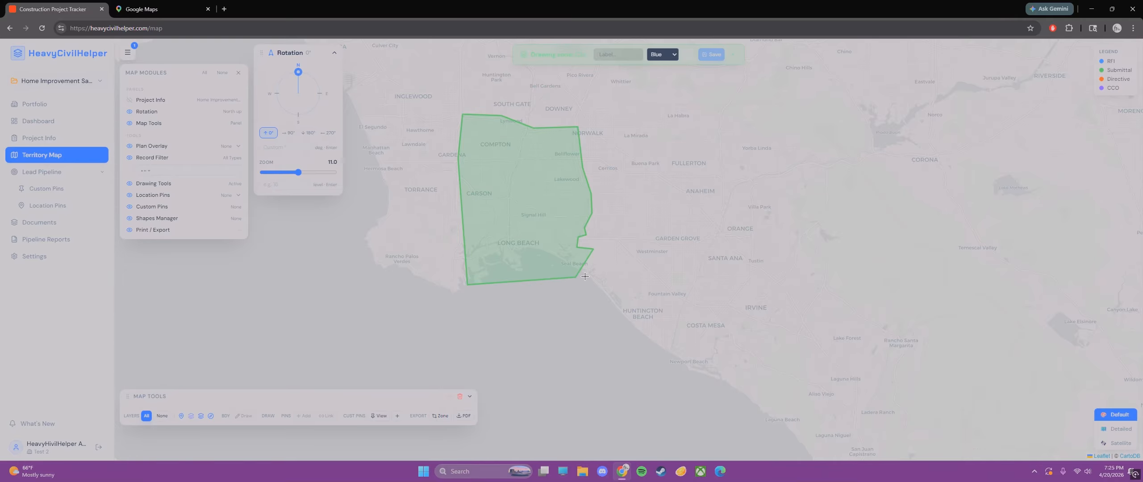
pyautogui.click(592, 248)
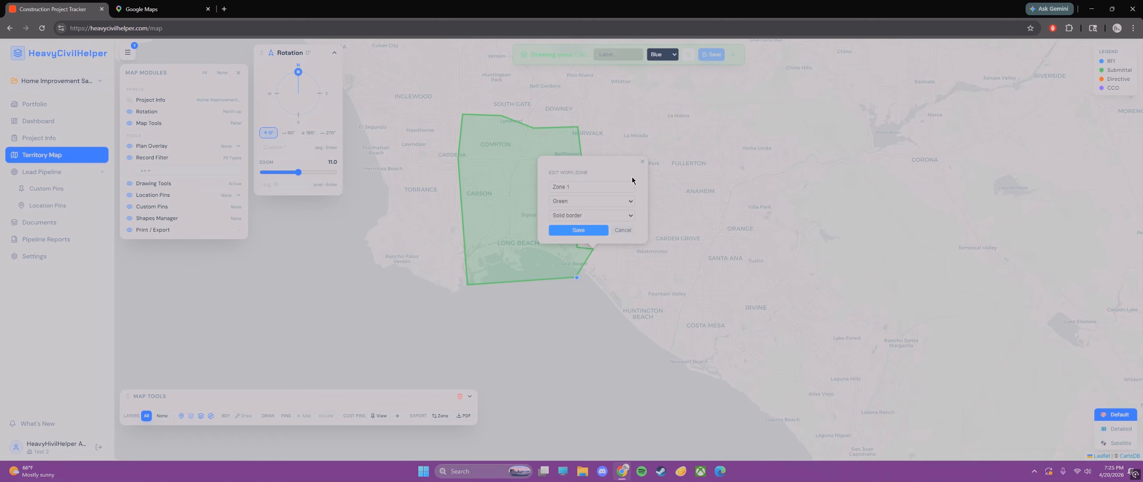
pyautogui.click(642, 161)
pyautogui.scroll(1, 601, 235)
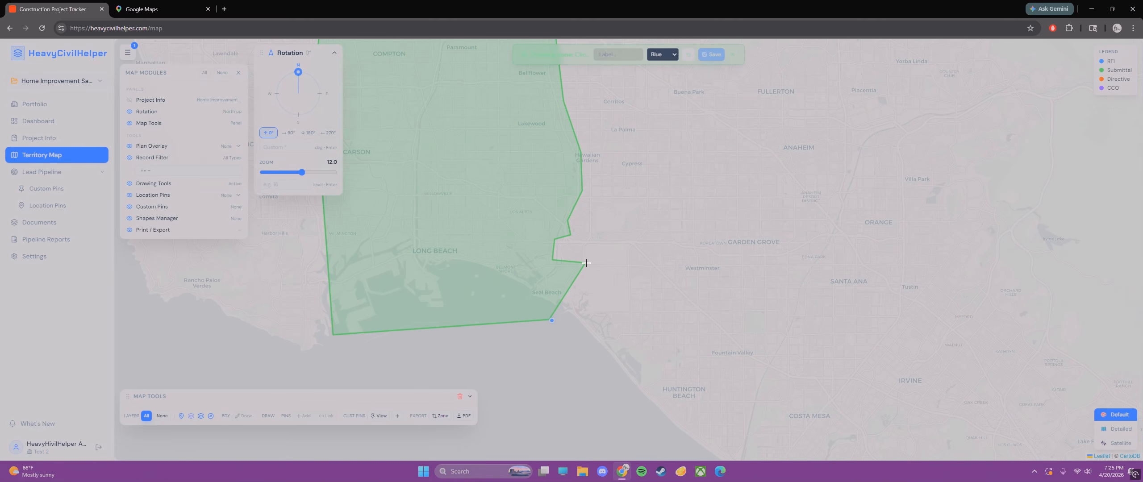
pyautogui.click(556, 258)
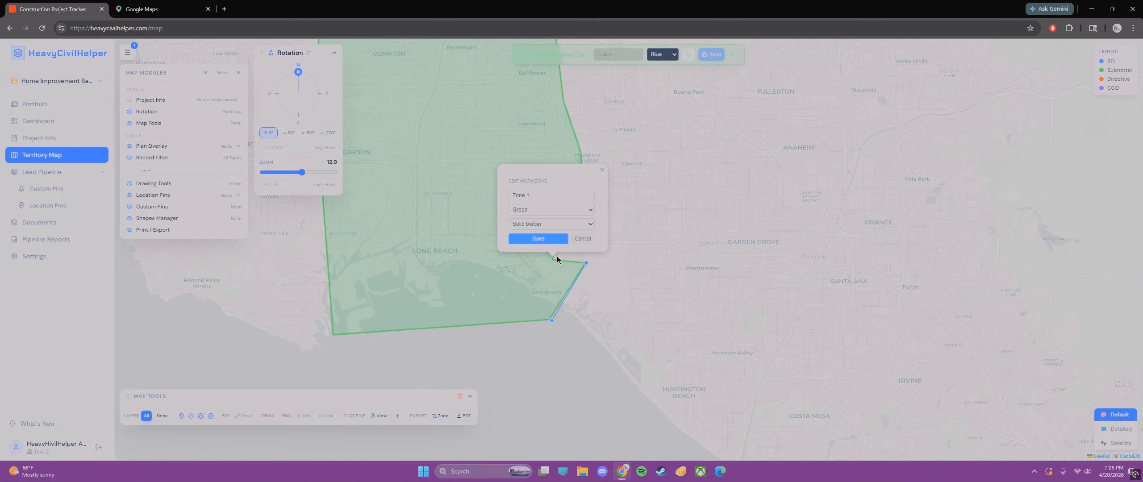
pyautogui.click(602, 170)
pyautogui.click(554, 257)
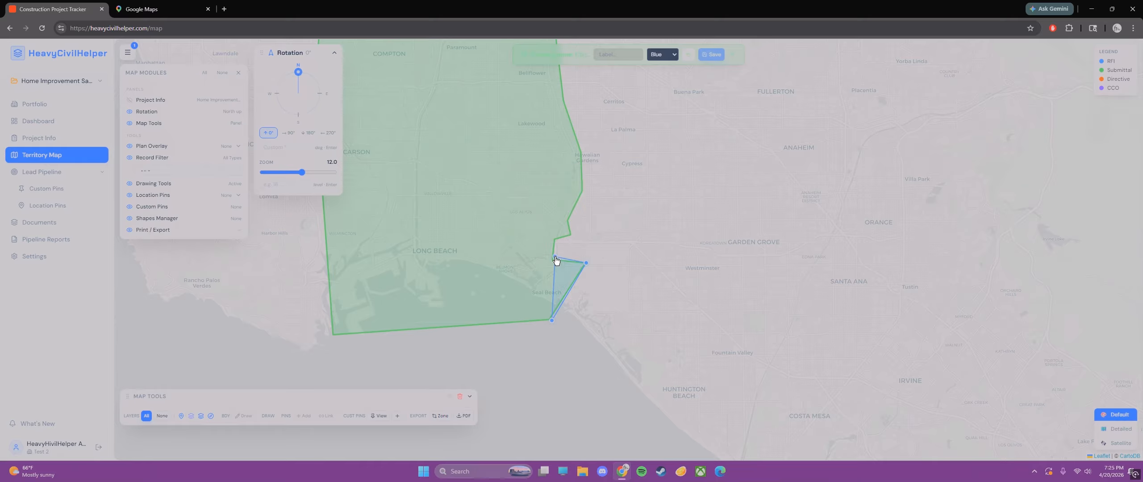
# Trace the blue zone's western side along the green zone's eastern edge up to its northeast corner near Norwalk
pyautogui.click(556, 242)
pyautogui.click(572, 235)
pyautogui.click(570, 221)
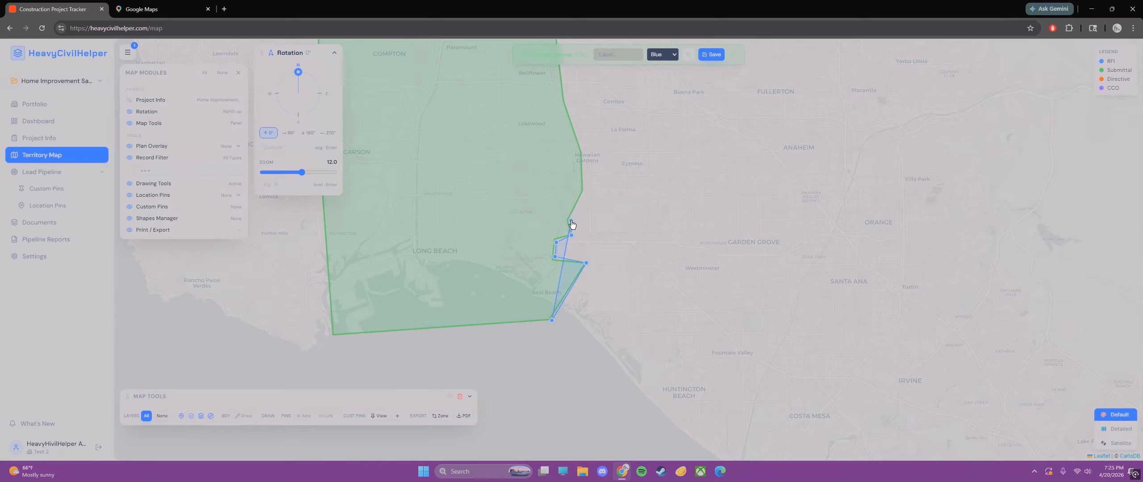
pyautogui.click(584, 191)
pyautogui.click(584, 152)
pyautogui.scroll(-1, 596, 176)
pyautogui.moveTo(603, 169); pyautogui.dragTo(610, 215)
pyautogui.click(587, 183)
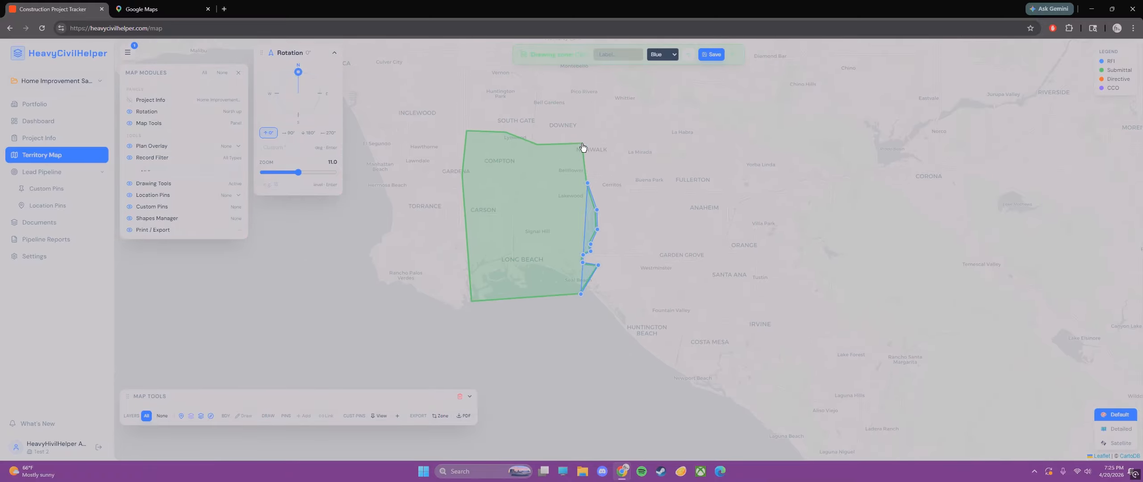
pyautogui.click(581, 141)
# Extend the blue zone's western side north from Norwalk past Pico Rivera with three more corners
pyautogui.moveTo(584, 137); pyautogui.dragTo(588, 240)
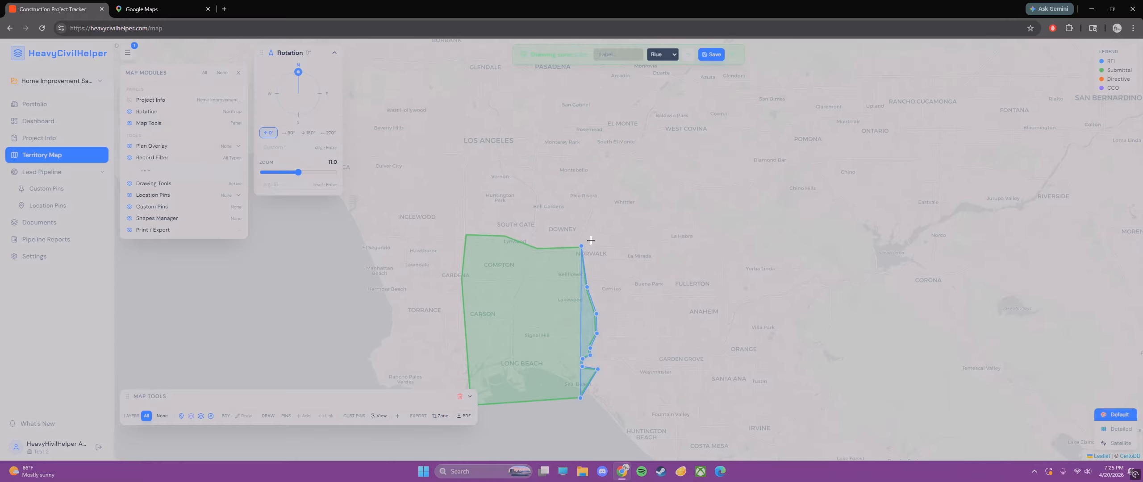
pyautogui.click(588, 218)
pyautogui.click(601, 186)
pyautogui.click(606, 178)
pyautogui.click(647, 215)
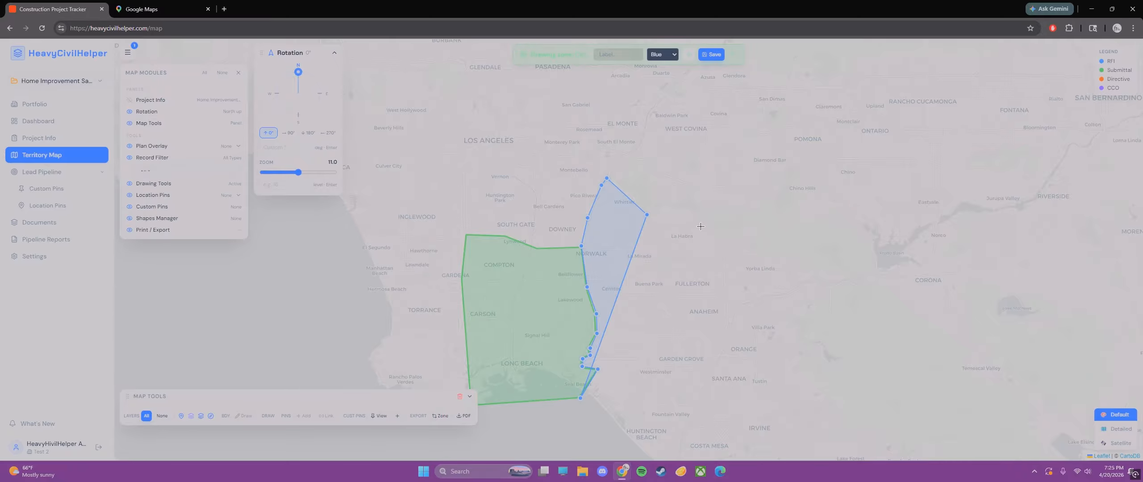
pyautogui.click(702, 223)
pyautogui.click(690, 57)
pyautogui.click(690, 57)
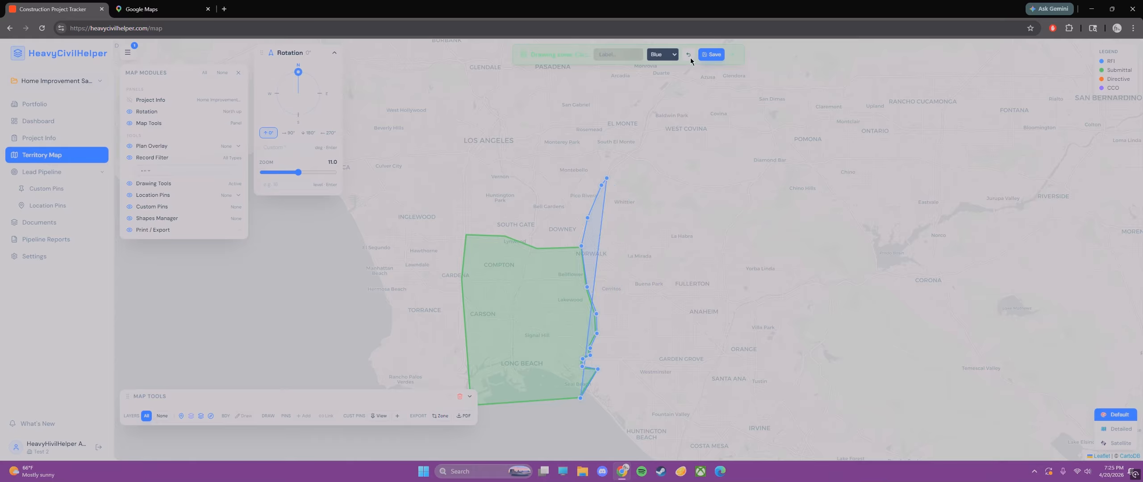
# Place the blue zone's northern corners eastward along the hills above Whittier and La Habra, using the Satellite map view
pyautogui.click(619, 165)
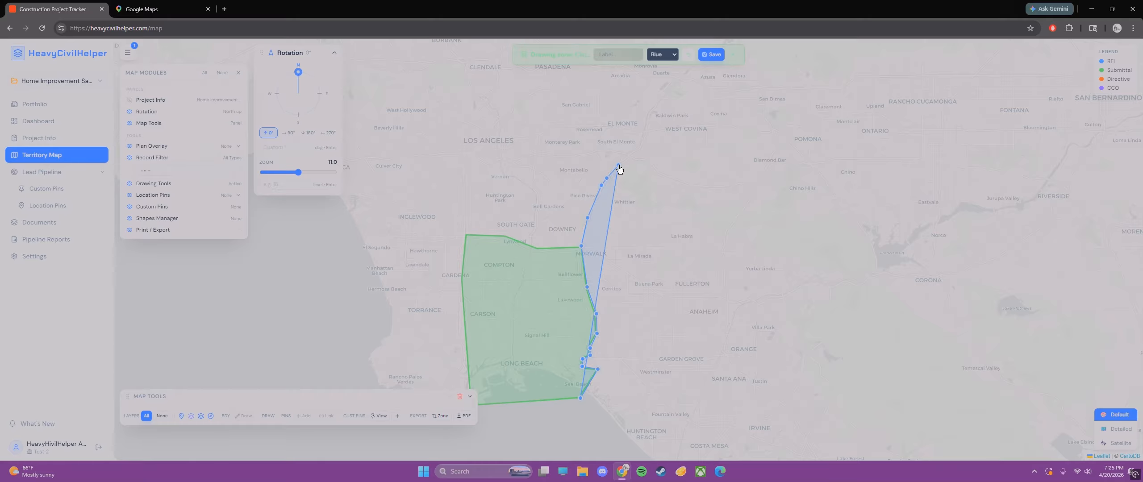
pyautogui.click(685, 201)
pyautogui.click(741, 211)
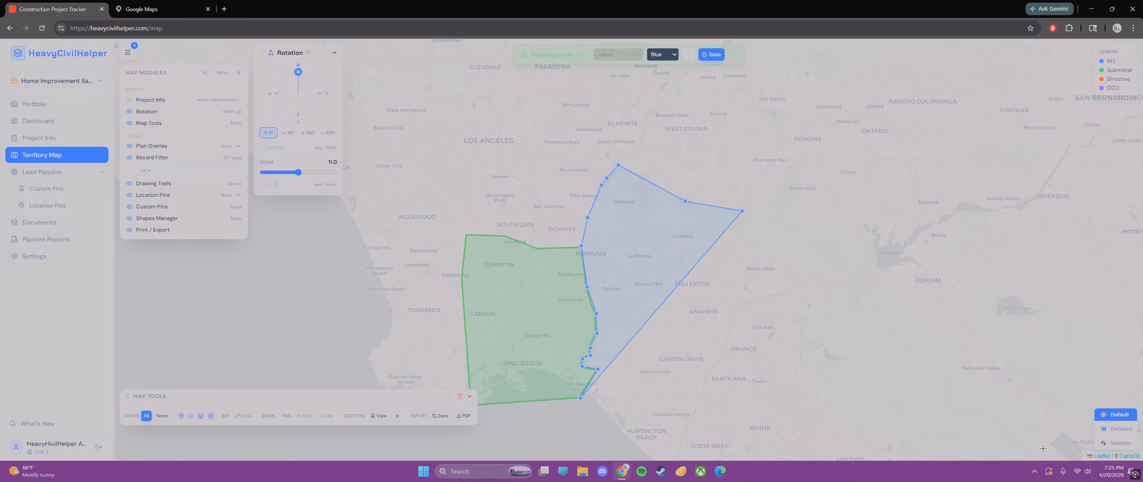
pyautogui.click(1118, 442)
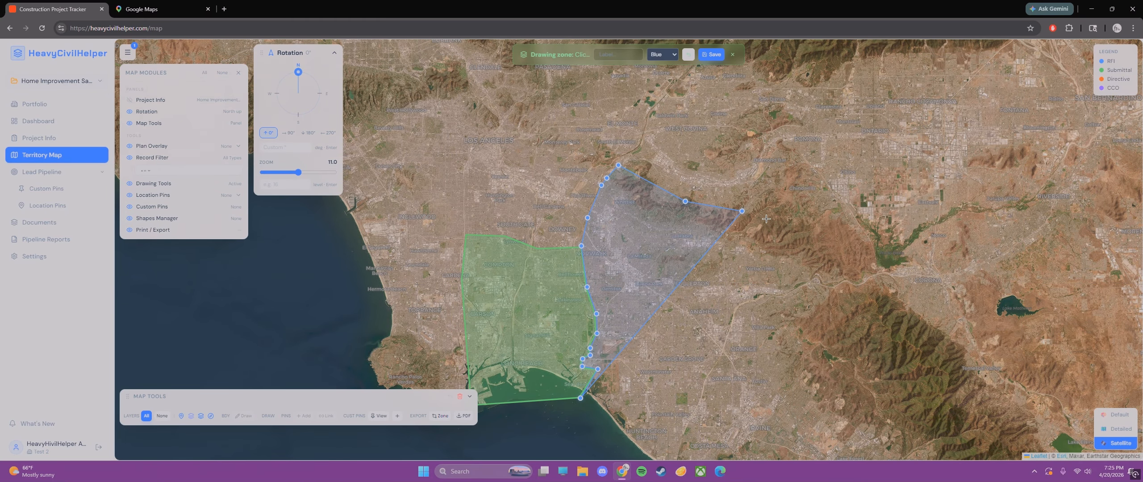
pyautogui.click(788, 232)
pyautogui.click(842, 261)
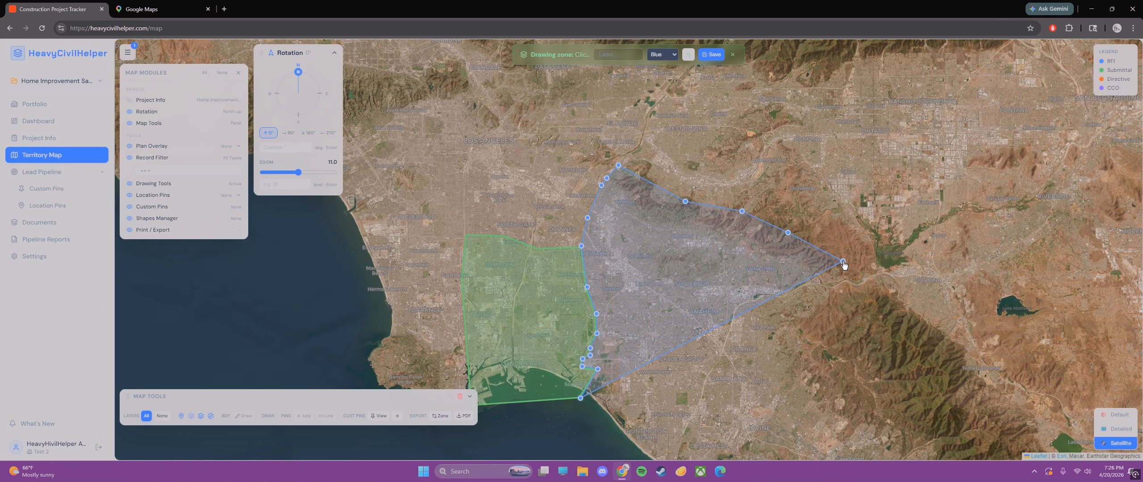
pyautogui.click(850, 295)
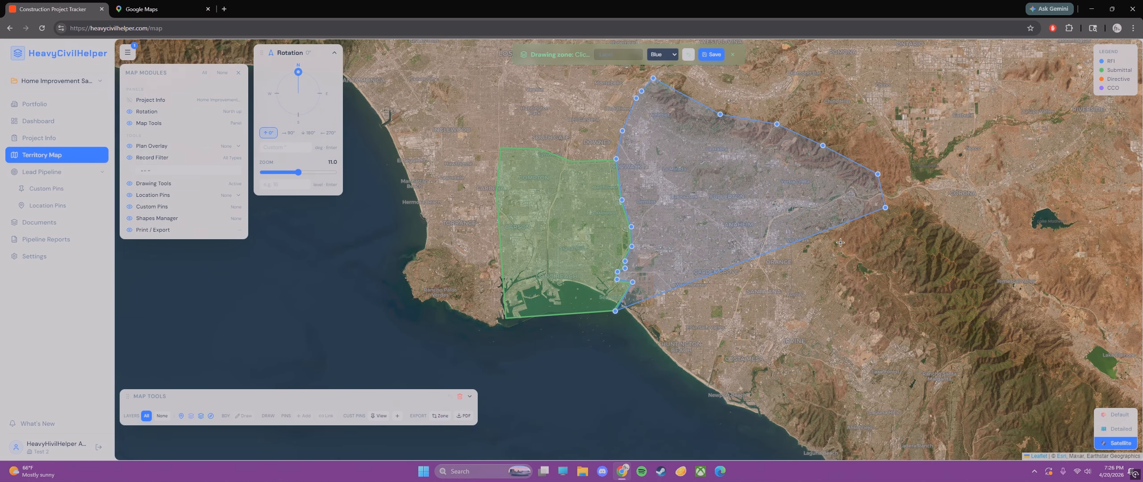
# Place the blue zone's remaining corners along the eastern hills and the Pacific coast, and label it Zone 2
pyautogui.click(843, 247)
pyautogui.click(856, 287)
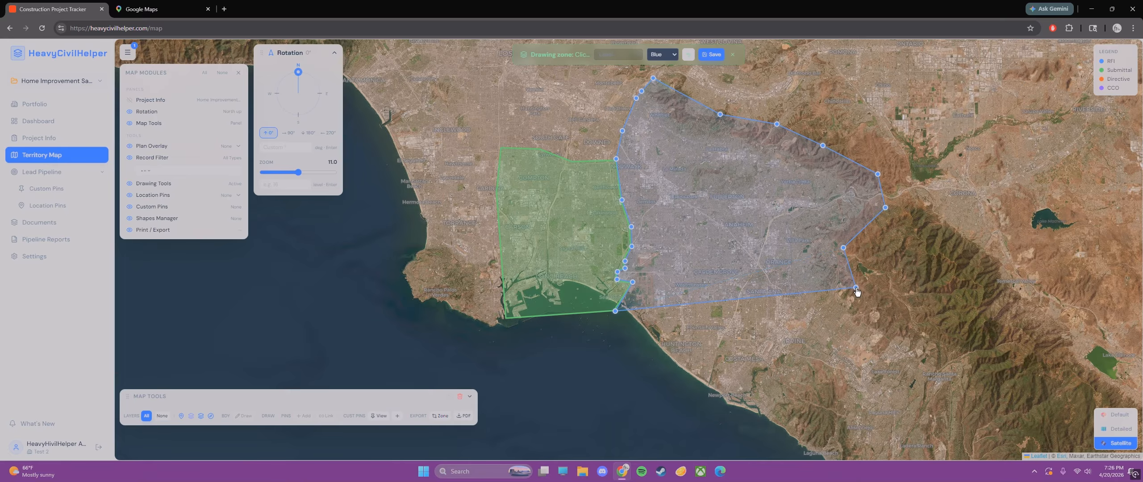
pyautogui.click(786, 348)
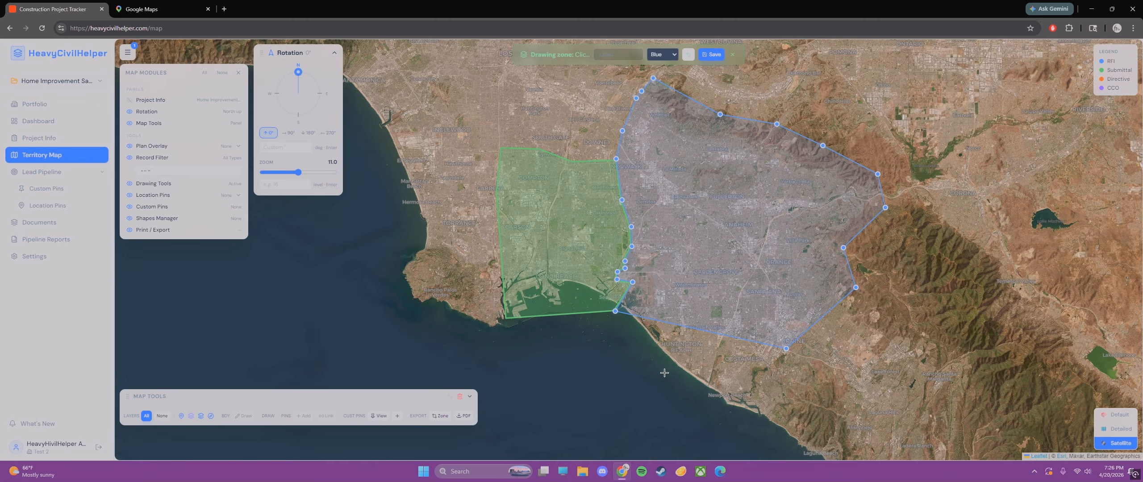
pyautogui.click(770, 428)
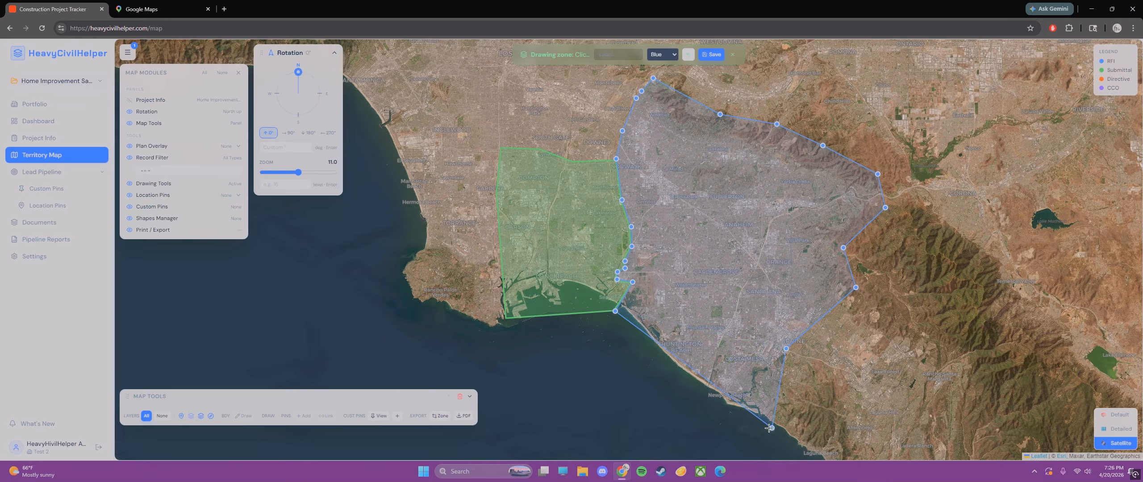
pyautogui.click(658, 369)
pyautogui.click(638, 52)
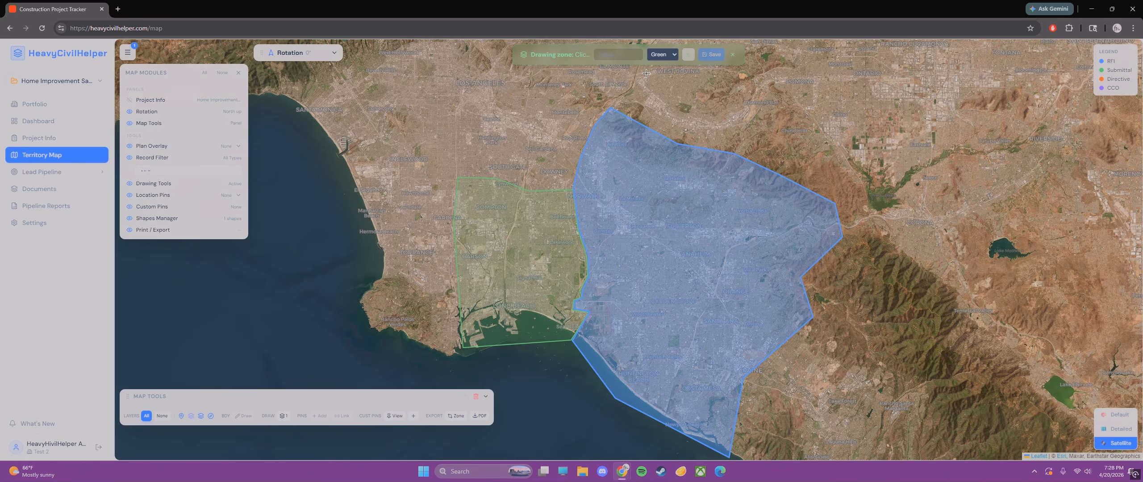
# Set the third zone's colour to Orange and place its western corners starting at the green zone's northwest corner
pyautogui.click(663, 54)
pyautogui.click(658, 89)
pyautogui.click(457, 176)
pyautogui.moveTo(466, 110); pyautogui.dragTo(473, 180)
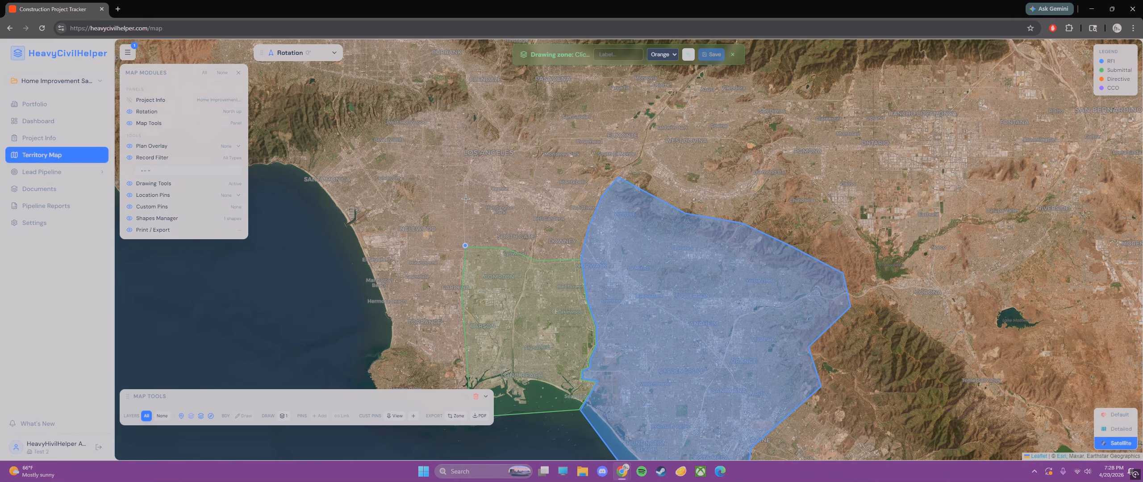
pyautogui.click(516, 202)
pyautogui.click(554, 182)
pyautogui.moveTo(569, 155); pyautogui.dragTo(560, 204)
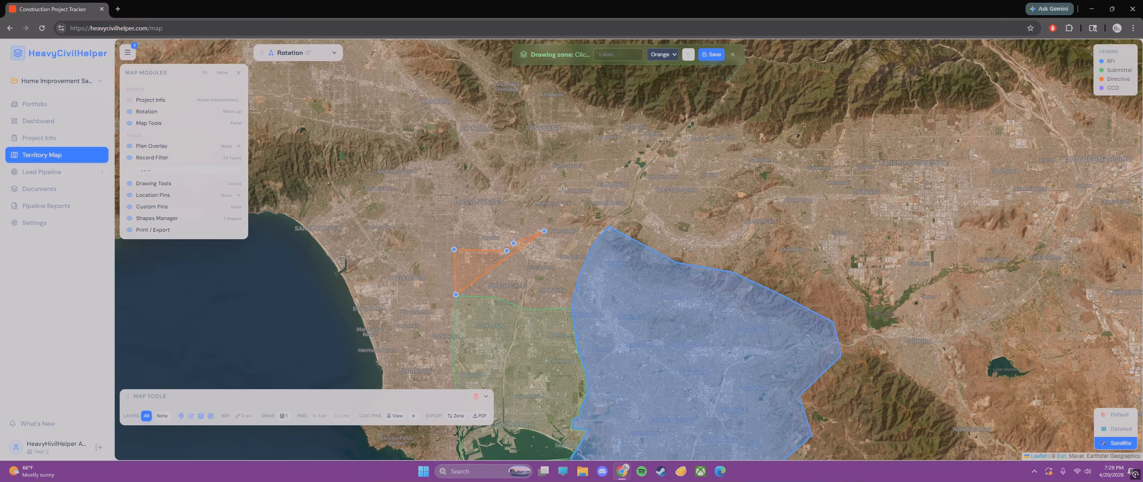
# Extend the orange zone northeast to the mountain foothills and down its eastern side toward the blue zone
pyautogui.click(618, 129)
pyautogui.click(626, 108)
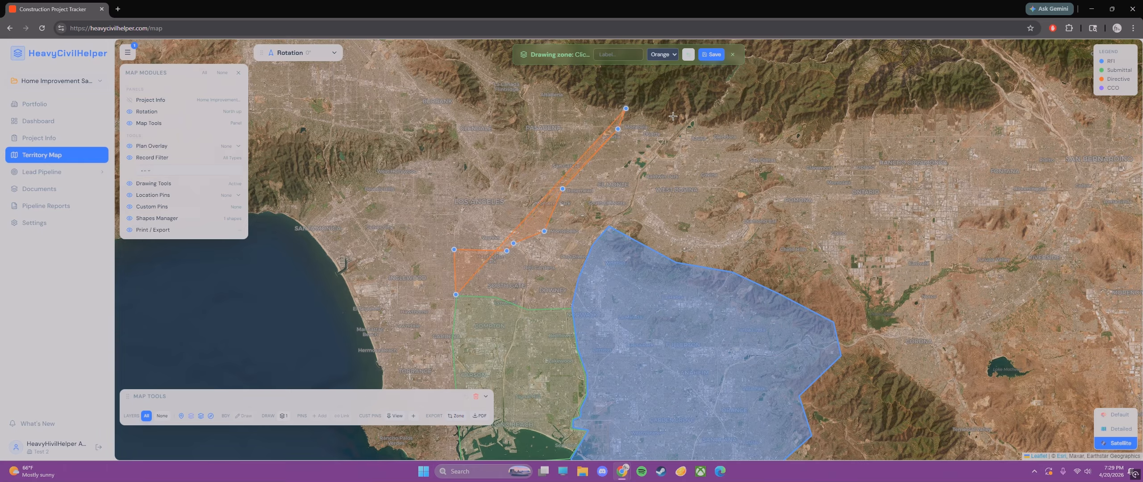
pyautogui.click(749, 114)
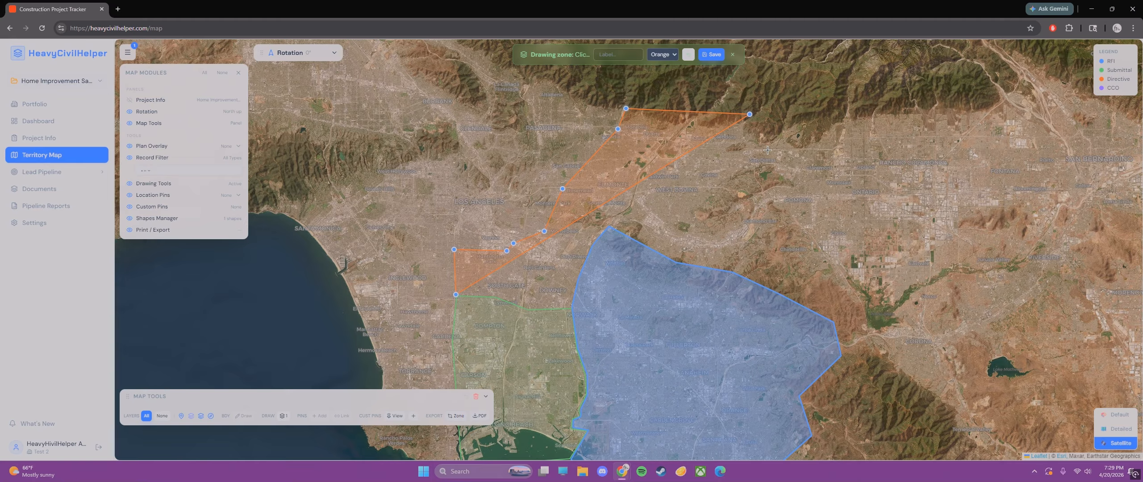
pyautogui.click(754, 166)
pyautogui.click(766, 203)
pyautogui.click(777, 204)
pyautogui.click(786, 221)
pyautogui.click(777, 264)
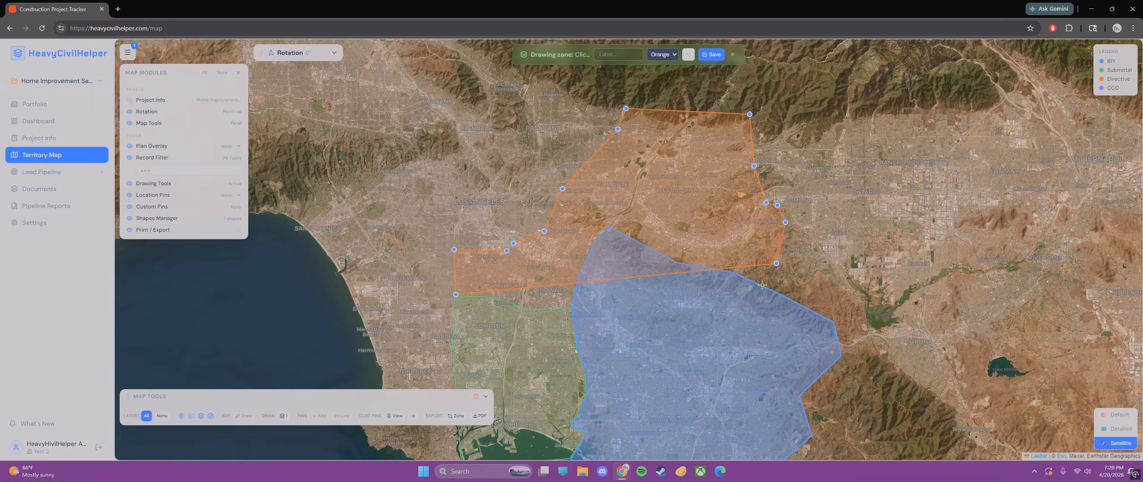
# Trace the orange zone's boundary along the blue zone's northern and upper western edges to the green zone's northeast corner
pyautogui.click(762, 285)
pyautogui.click(733, 270)
pyautogui.click(676, 259)
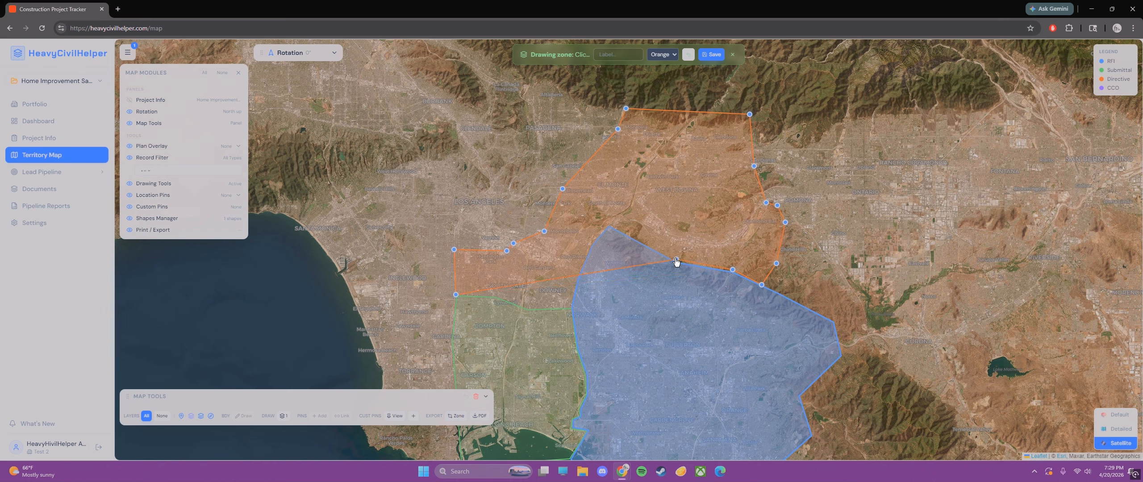
pyautogui.click(608, 224)
pyautogui.click(595, 240)
pyautogui.click(579, 272)
pyautogui.click(570, 307)
# Finish the orange zone along the green zone's northern edge, label it Zone 3 and save it
pyautogui.click(526, 310)
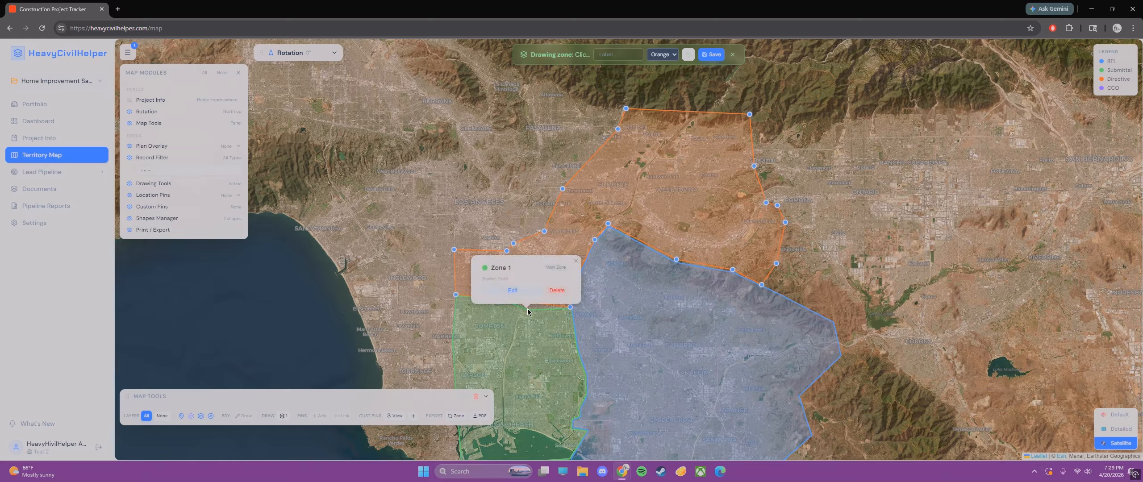
pyautogui.click(575, 265)
pyautogui.click(527, 308)
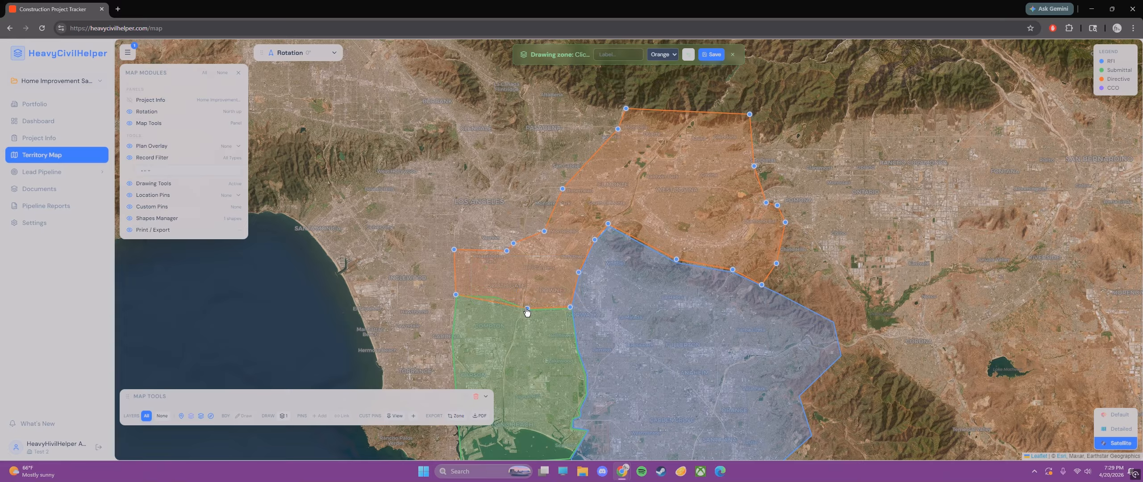
pyautogui.click(496, 295)
pyautogui.click(625, 52)
pyautogui.write('Zone 3')
pyautogui.click(705, 54)
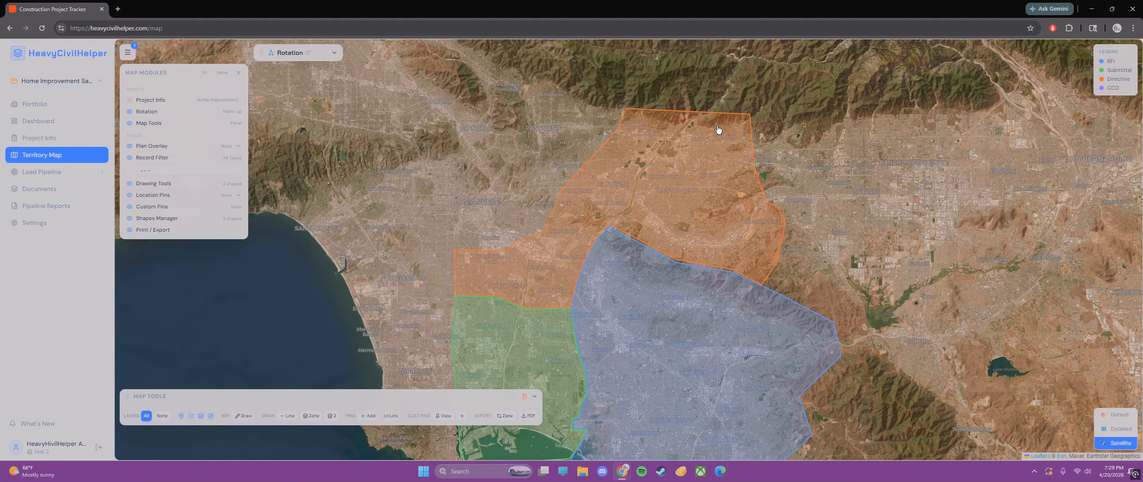
# Check the details of the orange, blue and green zones and how the three territories fit together on the map
pyautogui.click(709, 155)
pyautogui.click(689, 341)
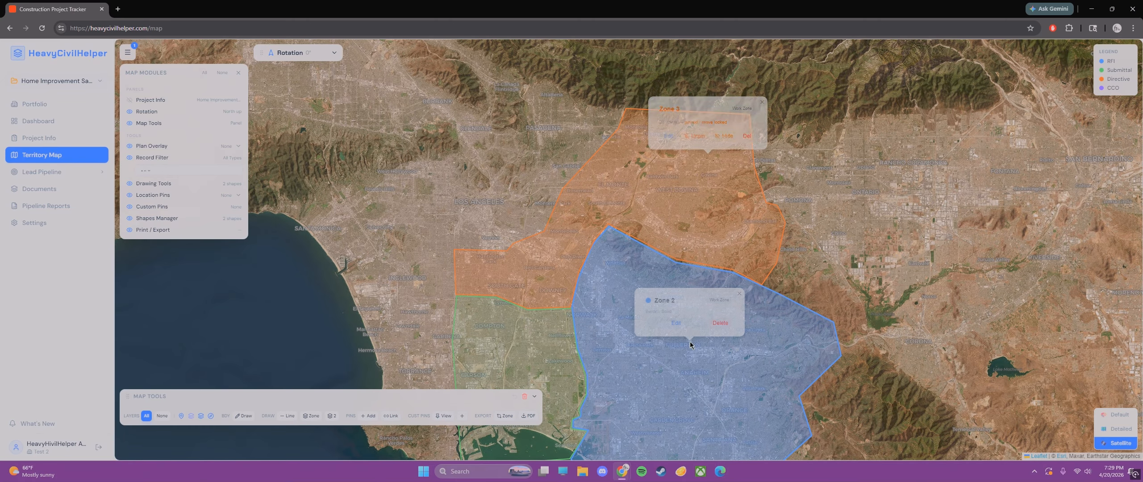
pyautogui.click(739, 299)
pyautogui.click(610, 220)
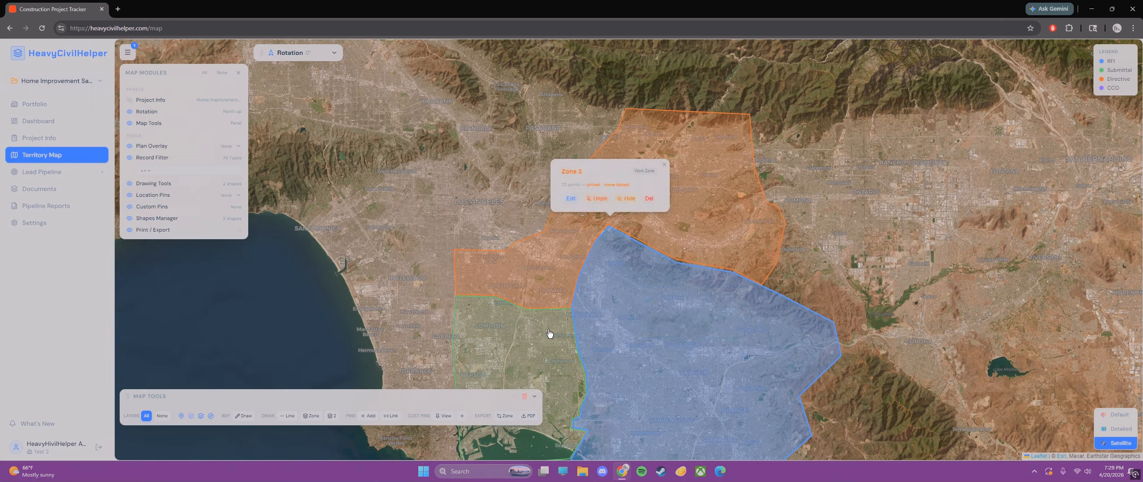
pyautogui.click(556, 334)
pyautogui.click(684, 219)
pyautogui.click(813, 219)
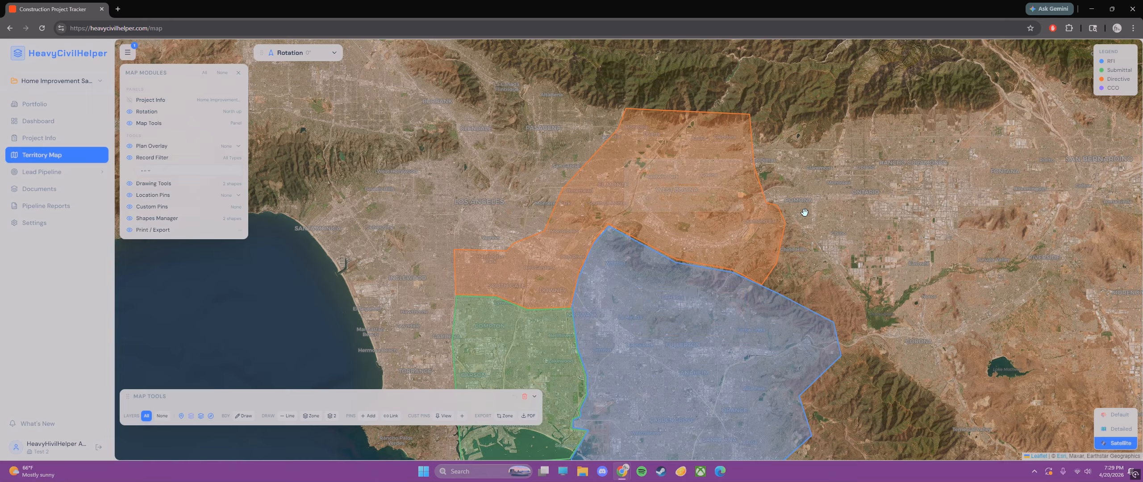
pyautogui.scroll(-3, 825, 243)
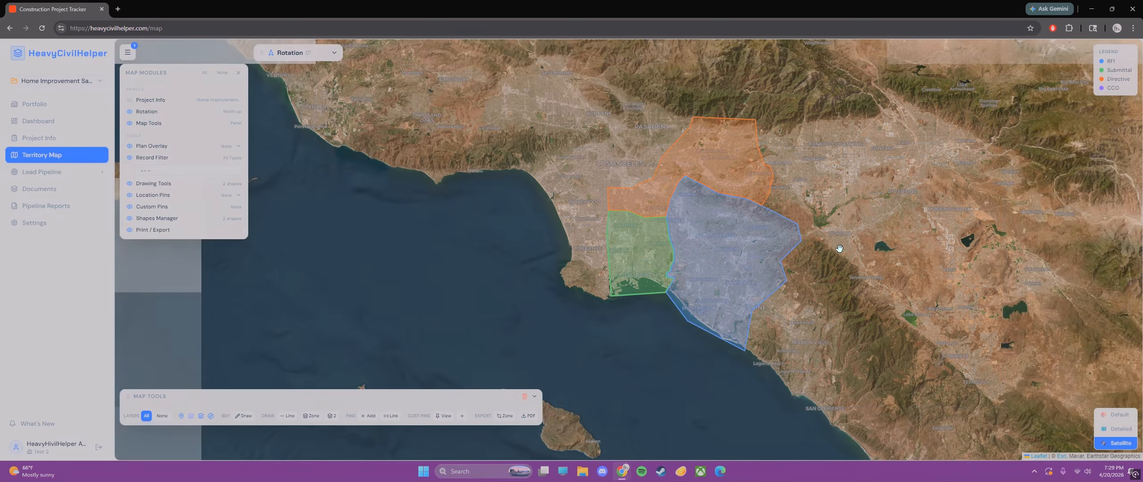
pyautogui.scroll(1, 852, 321)
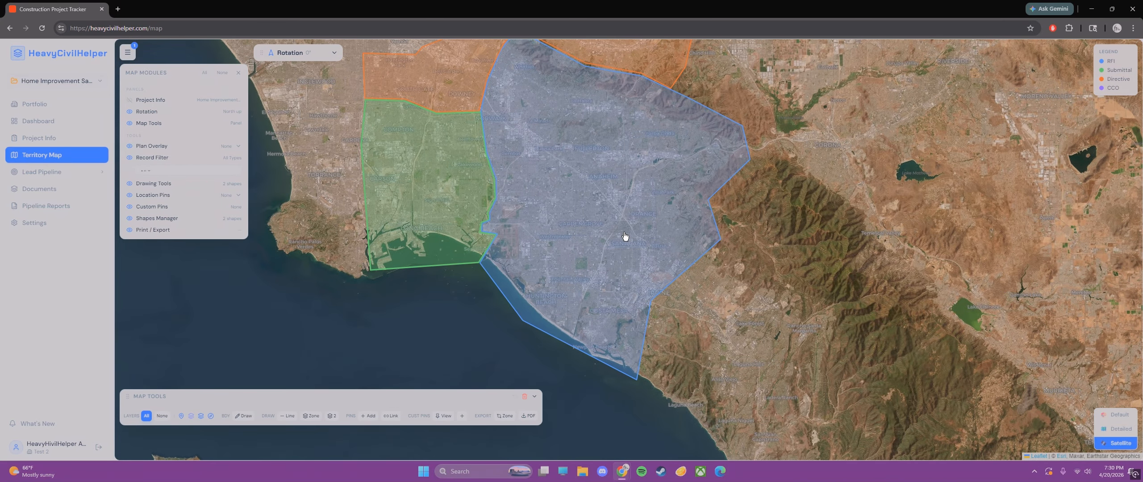
pyautogui.click(625, 237)
pyautogui.click(777, 281)
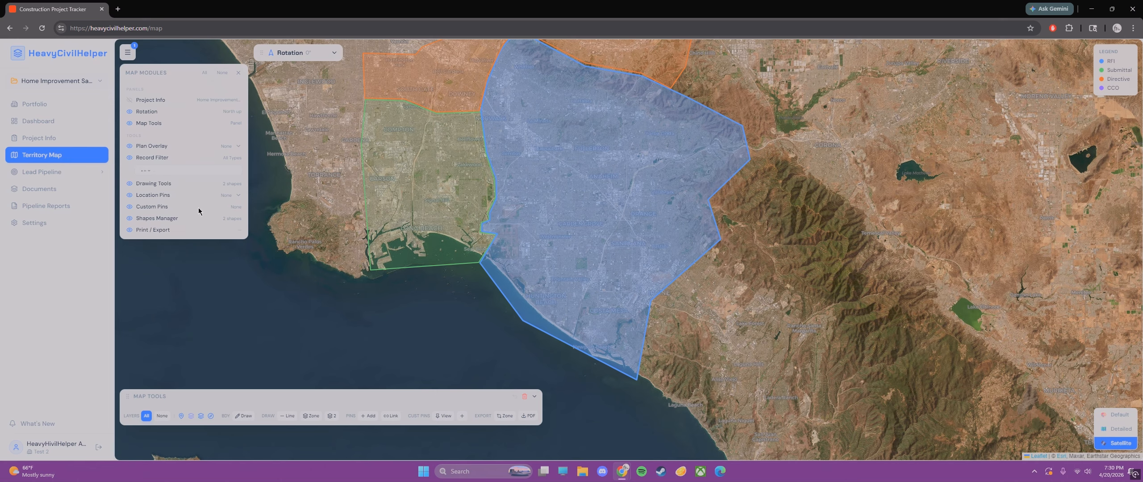
# Open the lead pipeline and examine the new-lead form and its record types without creating a record
pyautogui.click(78, 174)
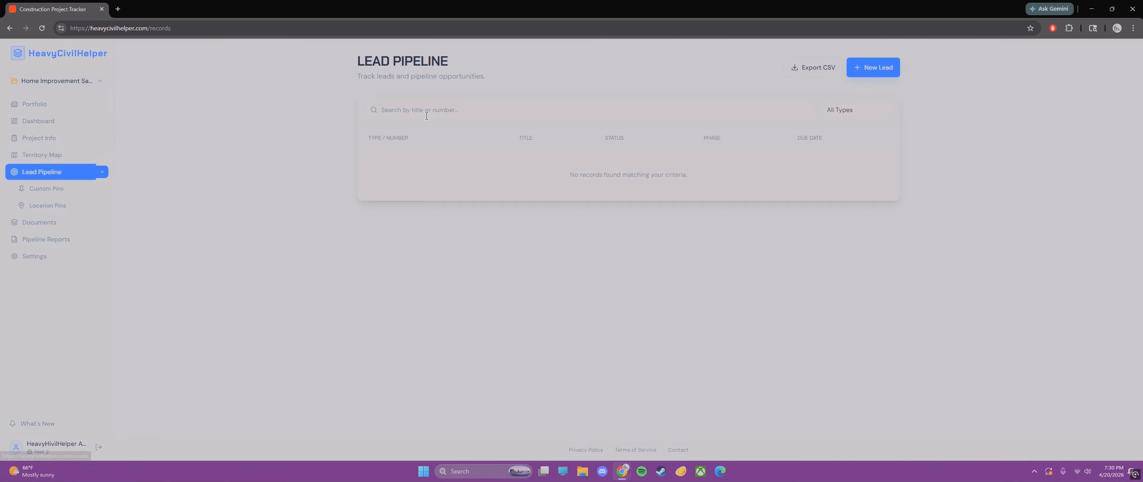
pyautogui.click(871, 66)
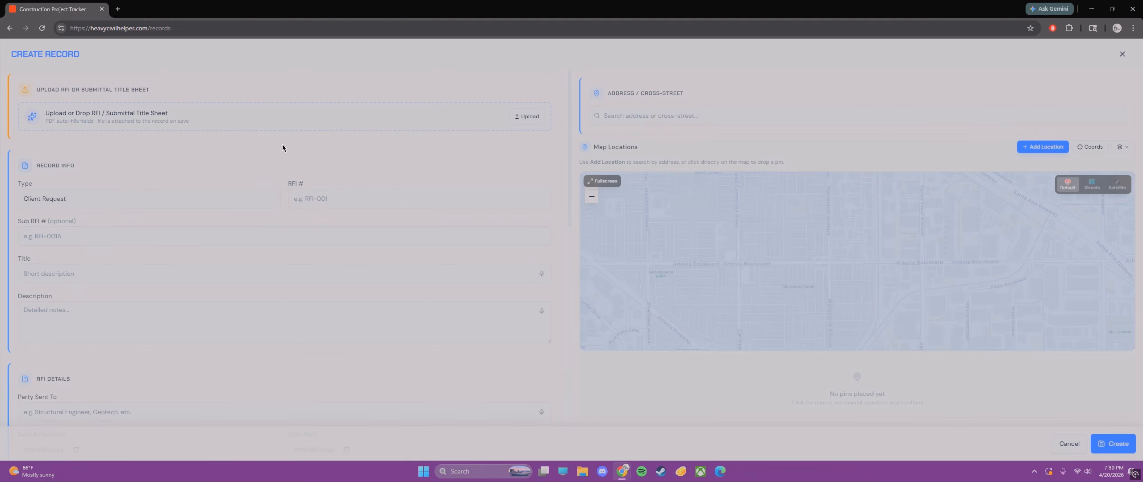
pyautogui.click(205, 191)
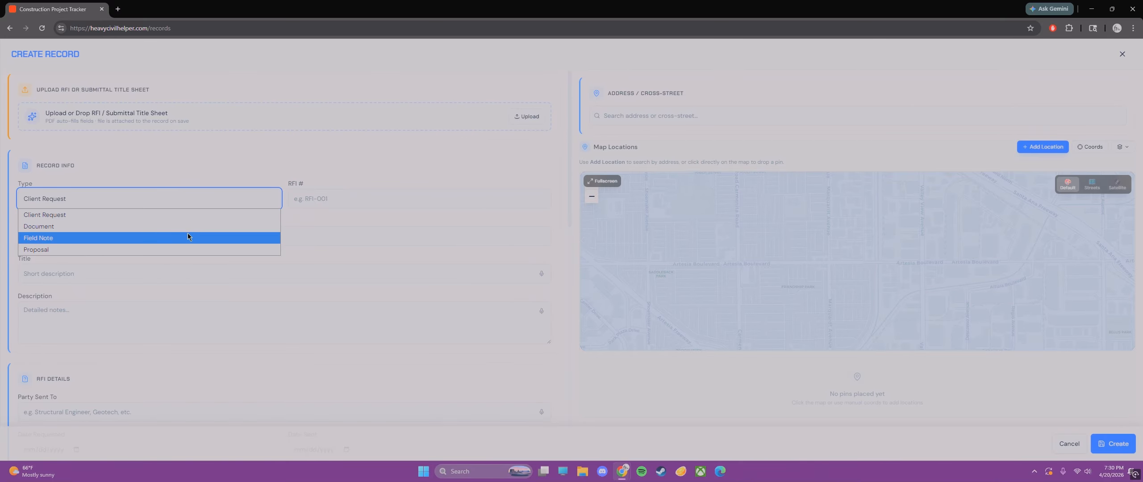
pyautogui.click(1122, 54)
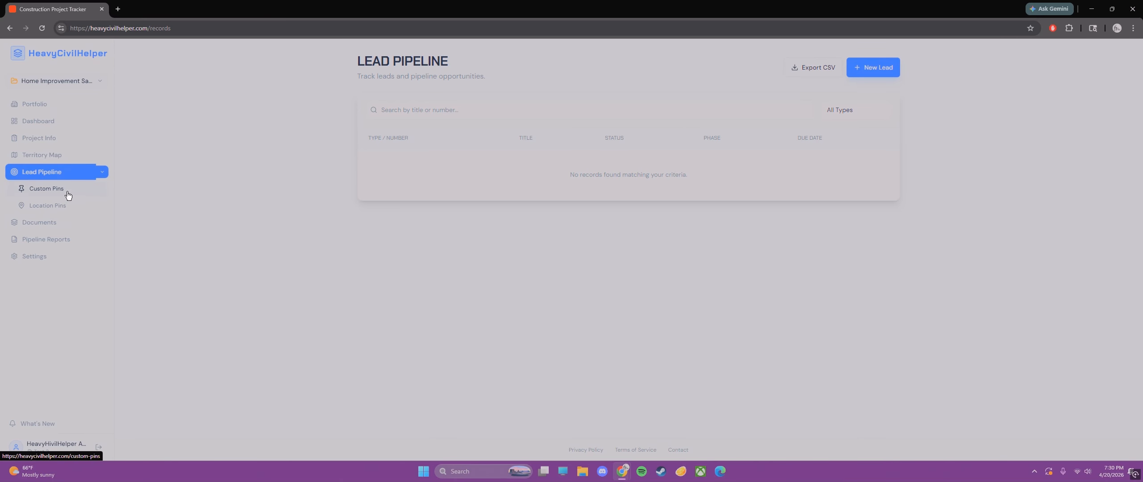
pyautogui.click(880, 71)
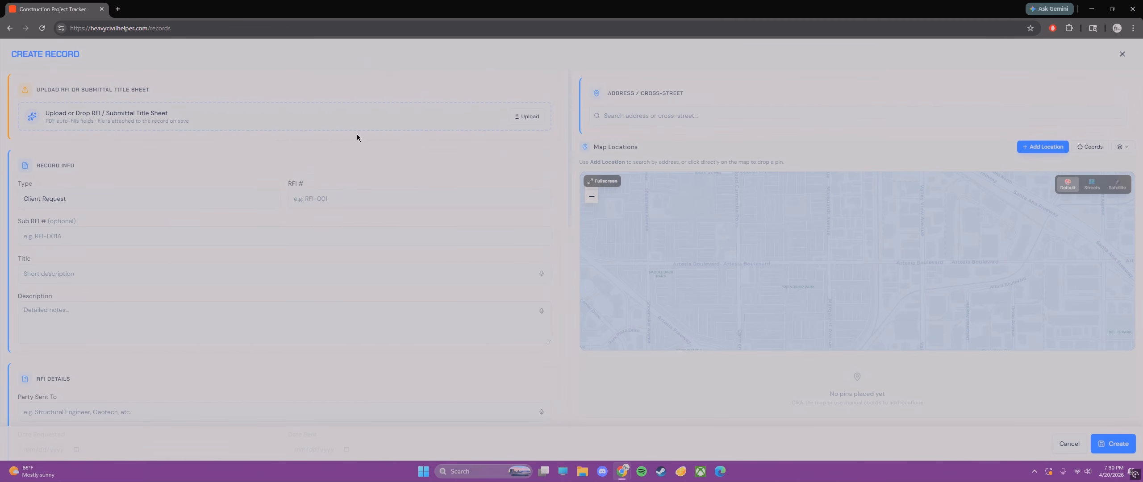
pyautogui.click(1122, 54)
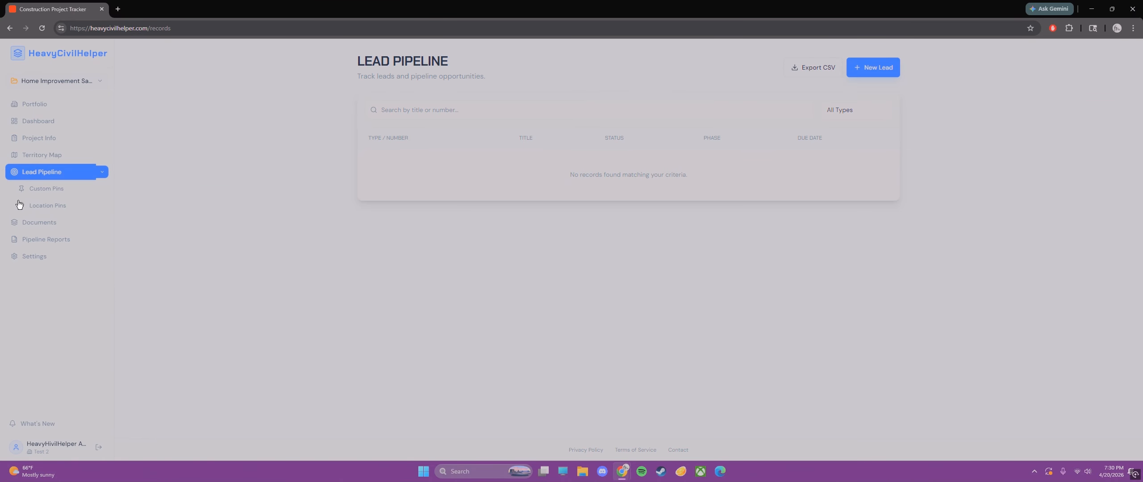
# Open the custom pins and start creating the first pin category
pyautogui.click(57, 192)
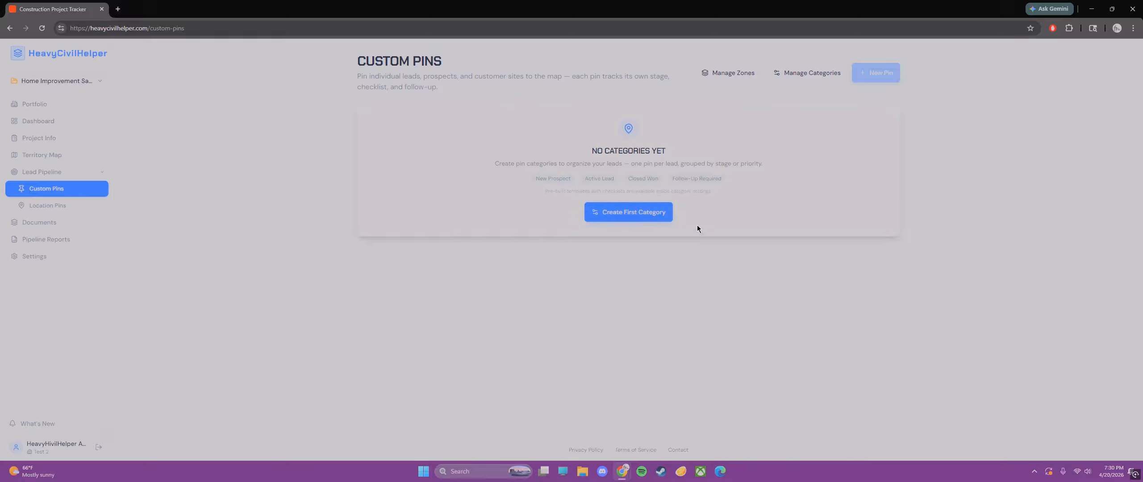
pyautogui.click(643, 216)
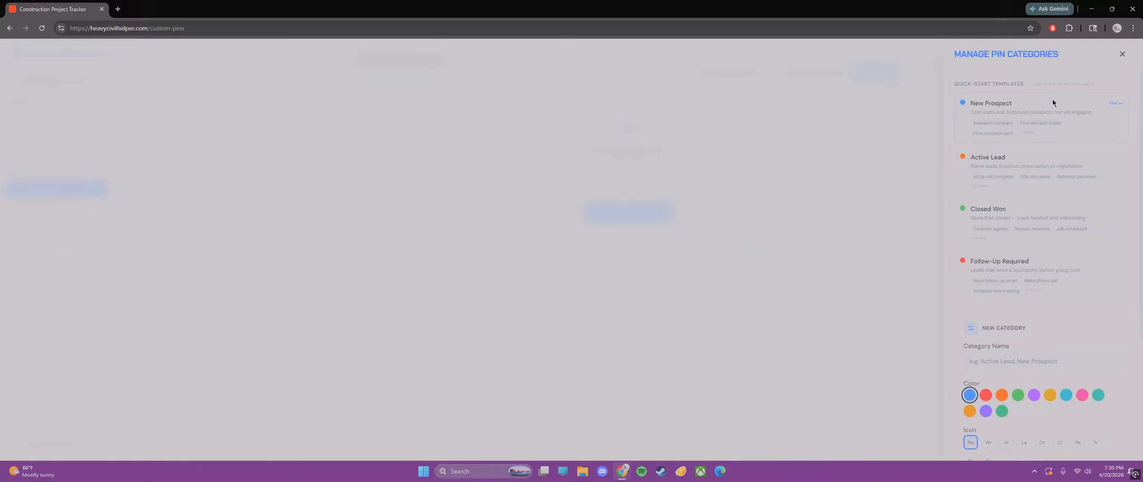
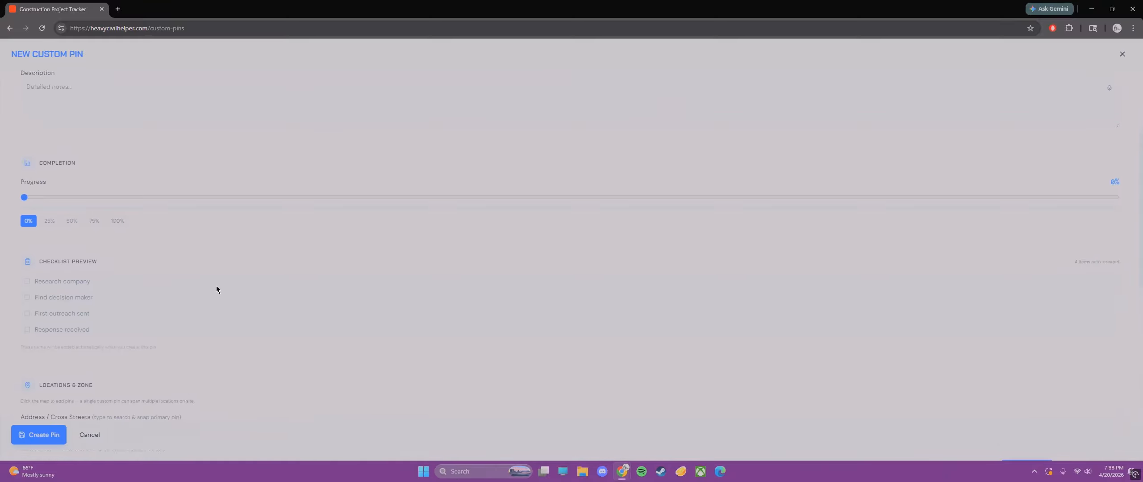
# Place the new custom pin's location on a house beside the main road using satellite imagery
pyautogui.scroll(-6, 236, 293)
pyautogui.scroll(-3, 259, 330)
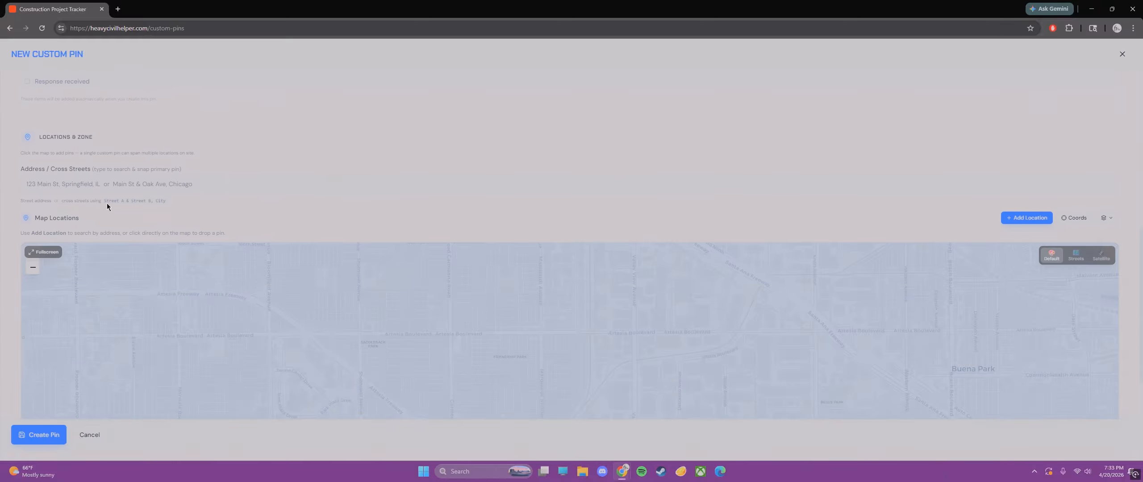
pyautogui.scroll(-3, 214, 299)
pyautogui.moveTo(271, 327); pyautogui.dragTo(577, 367)
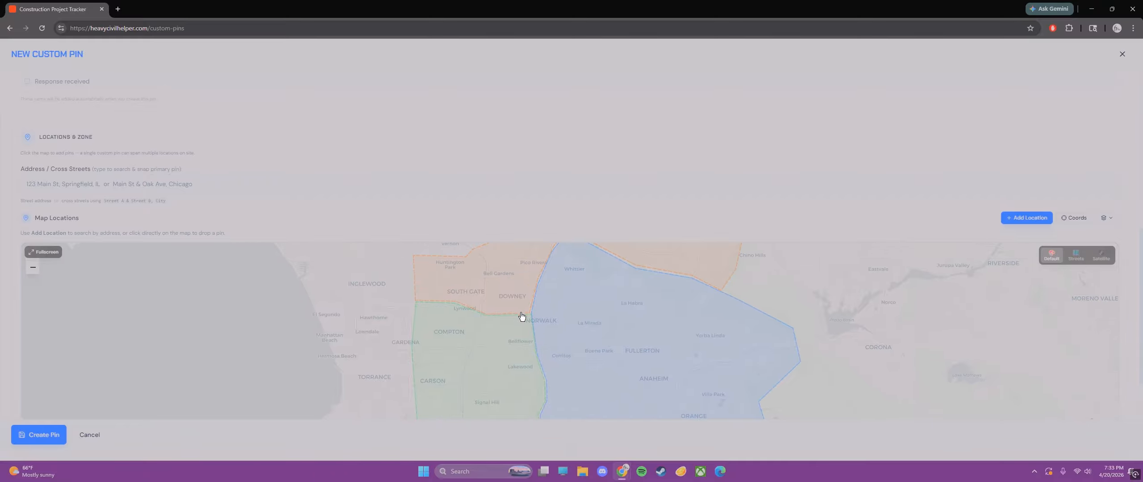
pyautogui.scroll(5, 520, 316)
pyautogui.click(1100, 256)
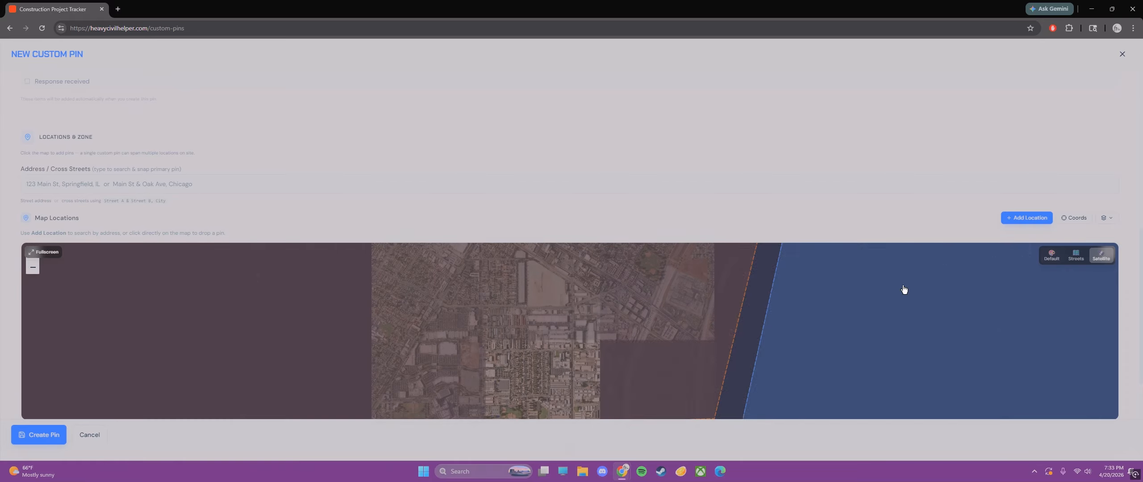
pyautogui.scroll(3, 523, 344)
pyautogui.scroll(2, 522, 345)
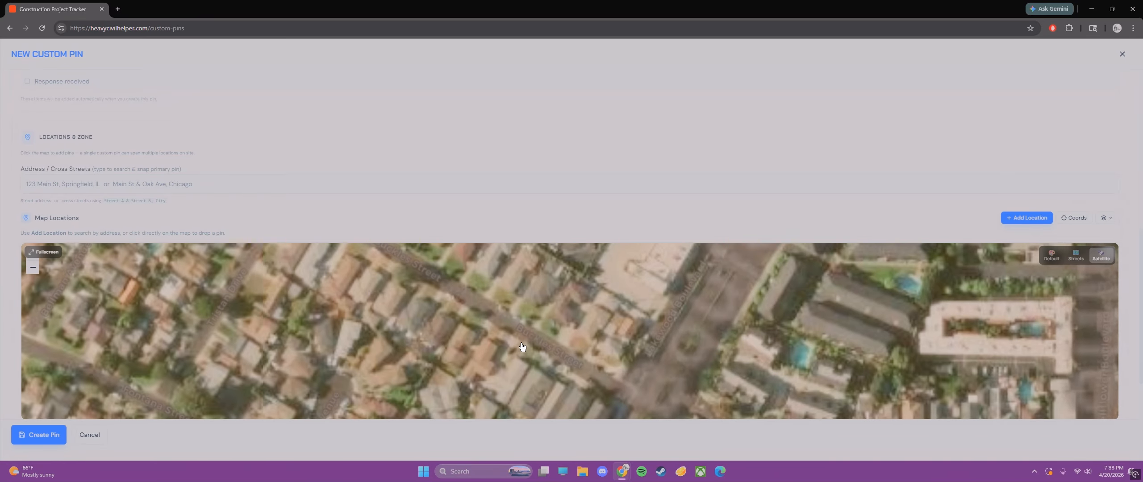
pyautogui.click(620, 332)
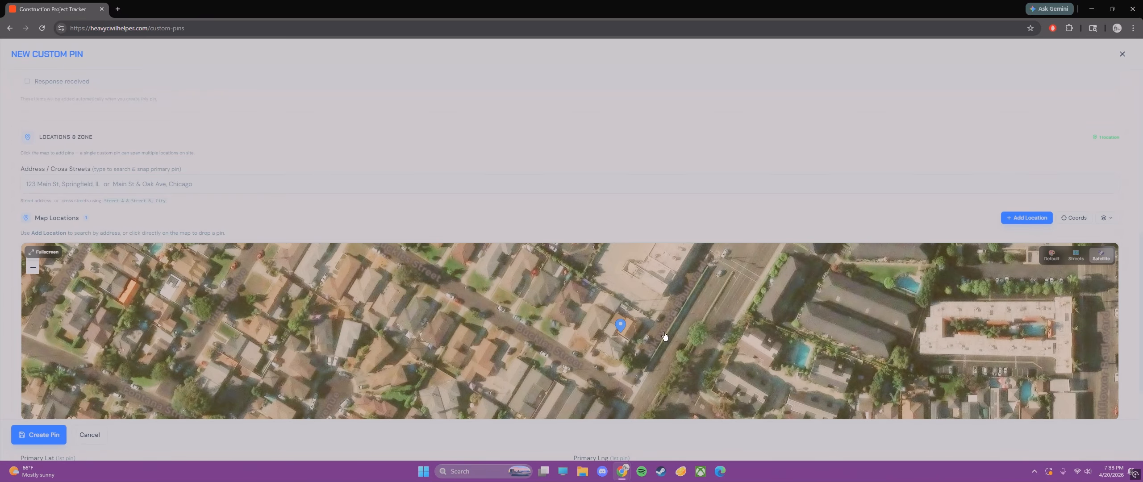
# Assign the new custom pin to Zone 2 and create it
pyautogui.scroll(-1, 92, 432)
pyautogui.scroll(-4, 91, 432)
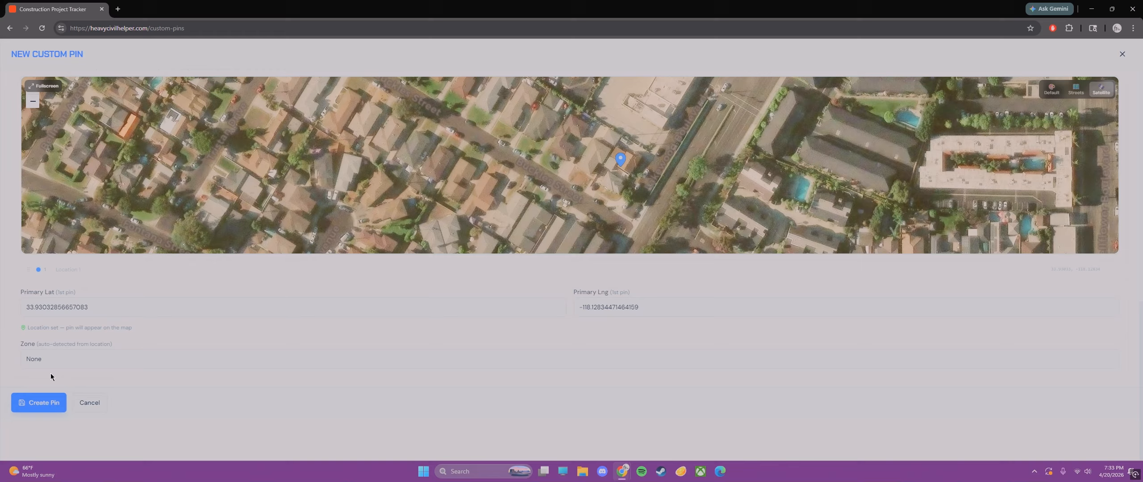
pyautogui.click(54, 362)
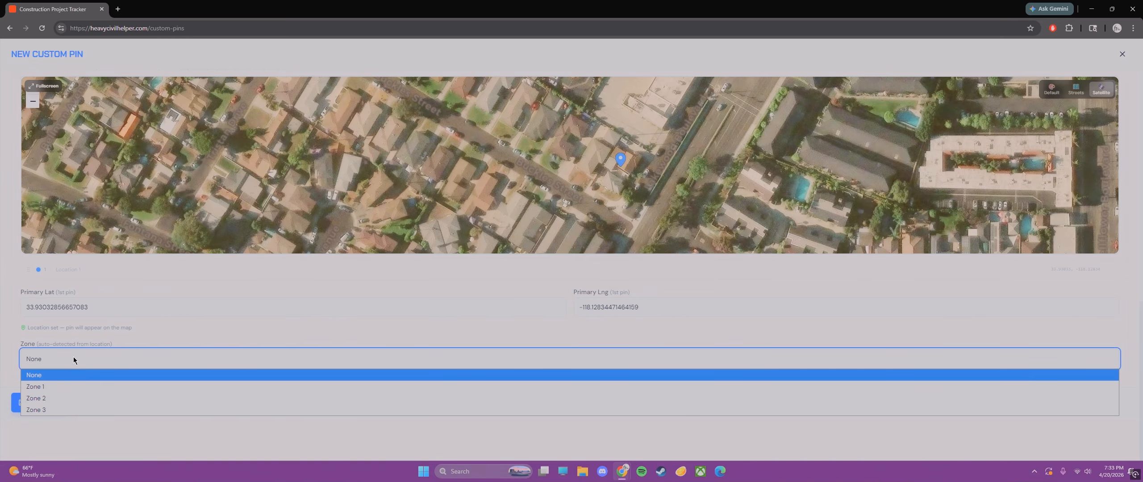
pyautogui.click(43, 398)
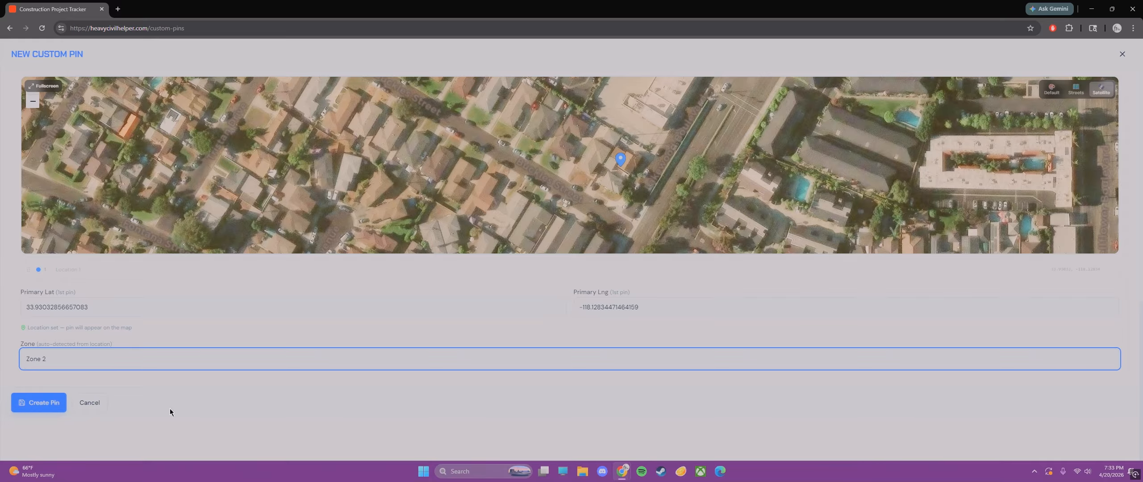
pyautogui.click(49, 402)
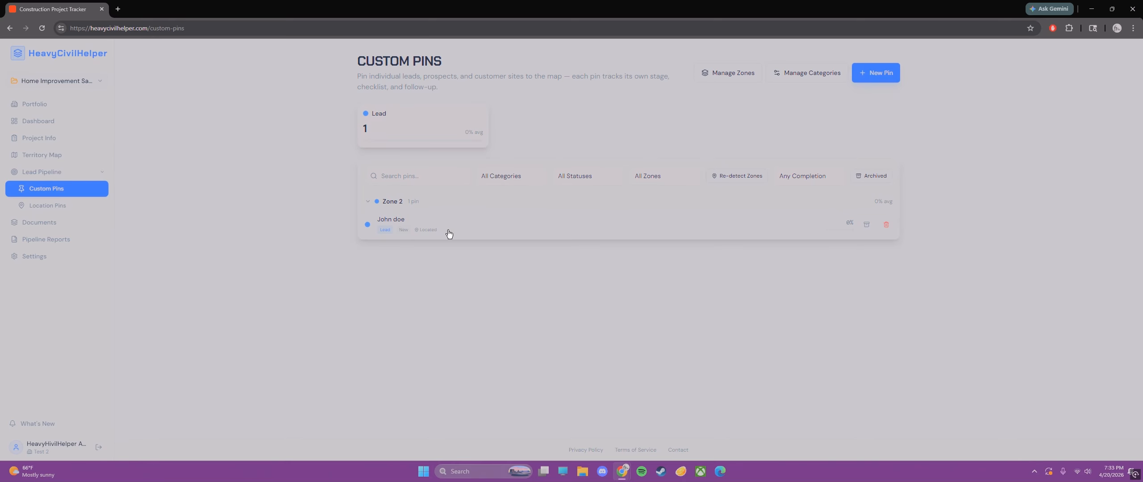
# Open the Zone 2 lead pin, review its details, checklist, location, photo and attachment sections, and save it
pyautogui.click(504, 223)
pyautogui.click(179, 267)
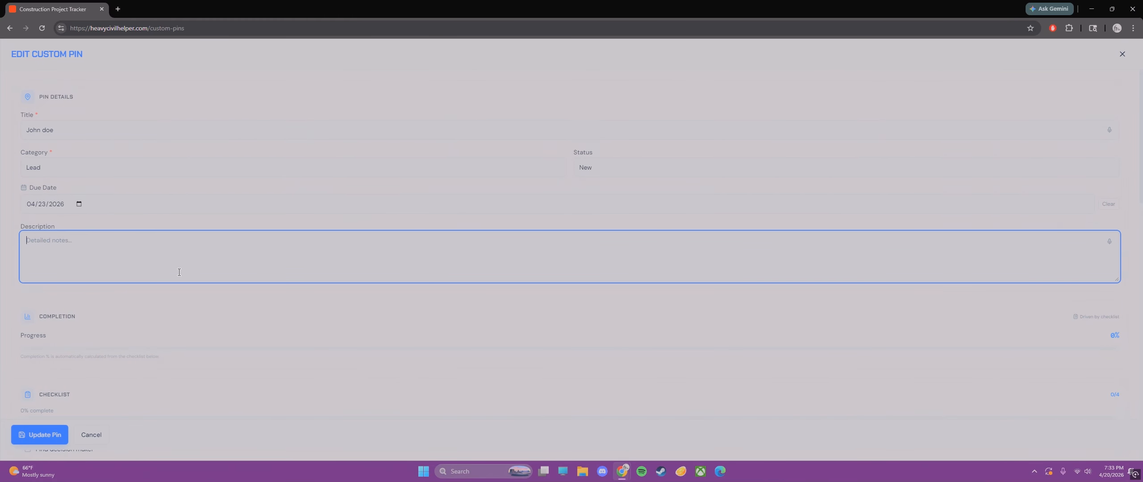
pyautogui.scroll(-1, 103, 330)
pyautogui.scroll(-3, 103, 329)
pyautogui.scroll(4, 133, 196)
pyautogui.scroll(-3, 148, 324)
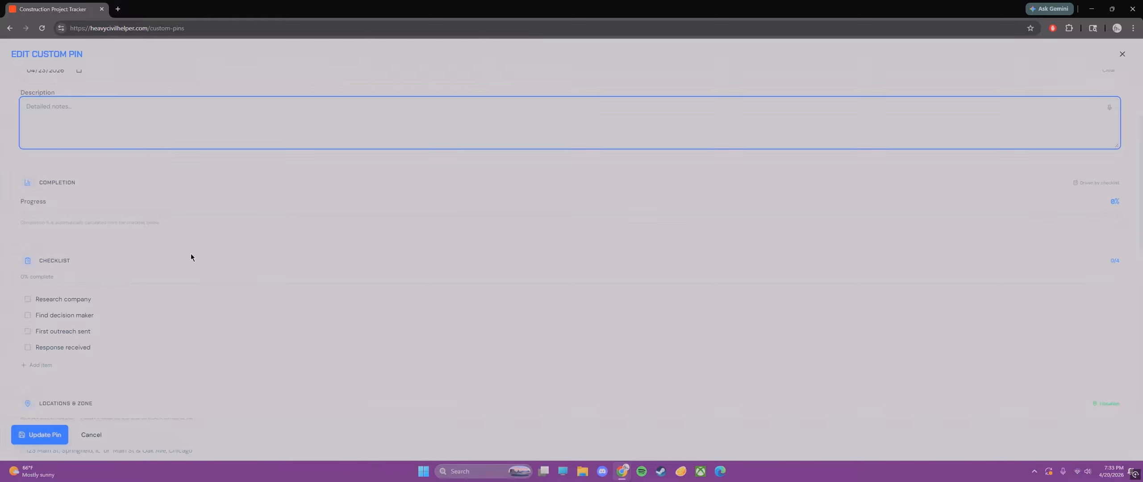
pyautogui.scroll(3, 246, 259)
pyautogui.scroll(-10, 259, 253)
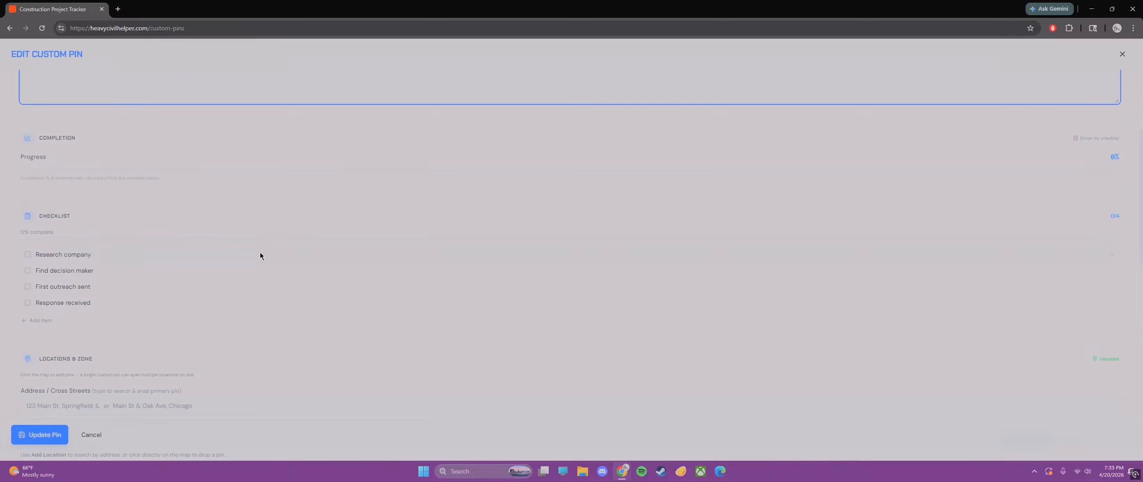
pyautogui.scroll(-7, 260, 253)
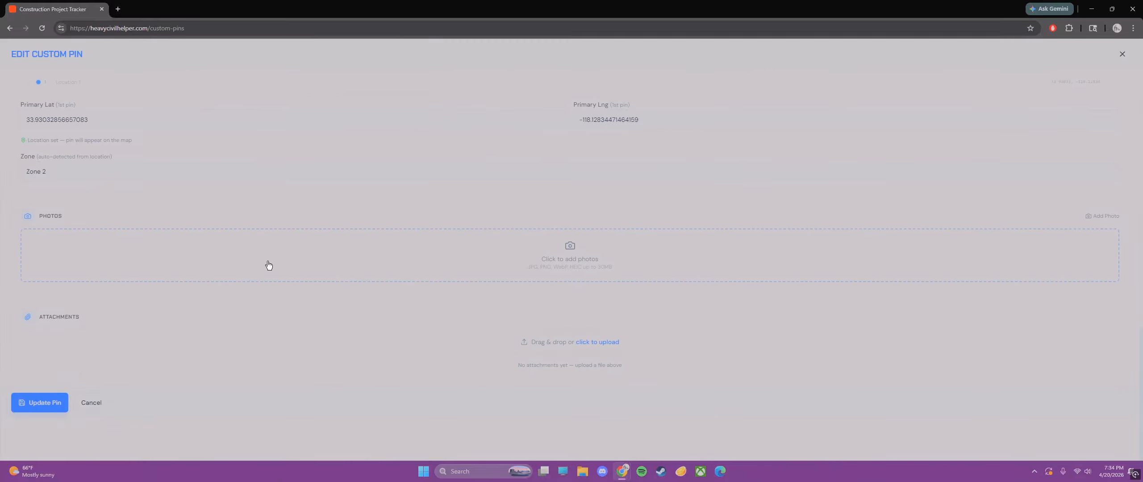
pyautogui.scroll(5, 268, 259)
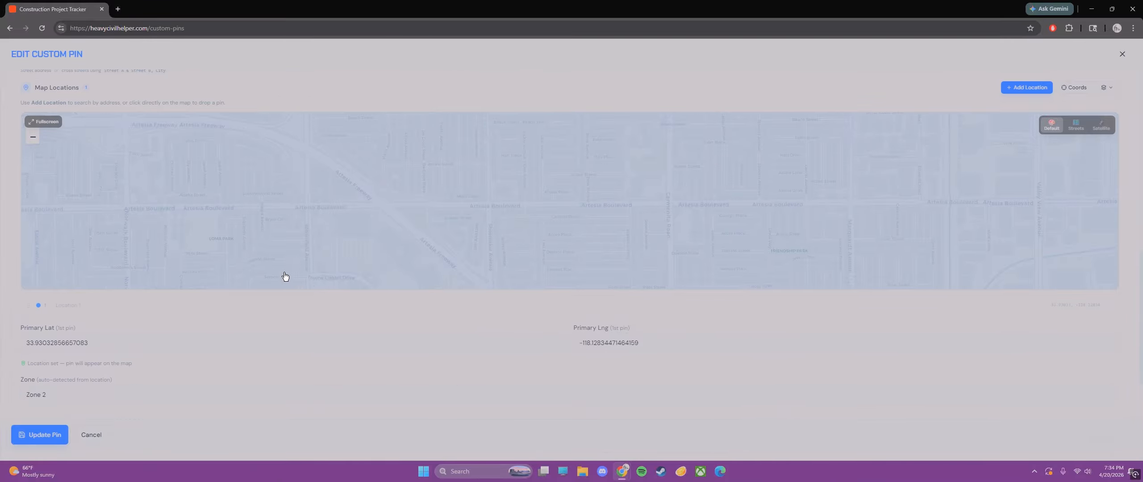
pyautogui.scroll(-2, 286, 273)
pyautogui.scroll(-5, 346, 329)
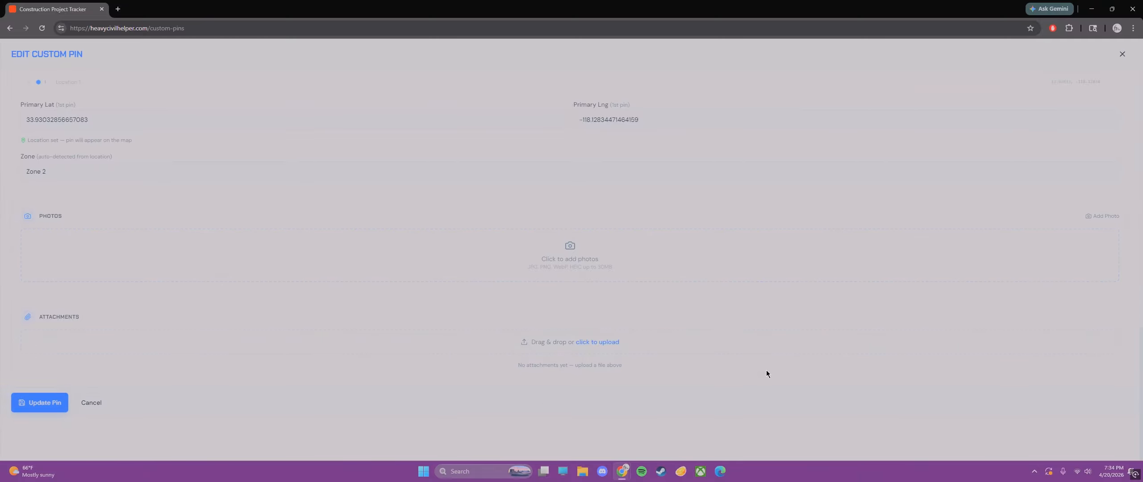
pyautogui.click(52, 407)
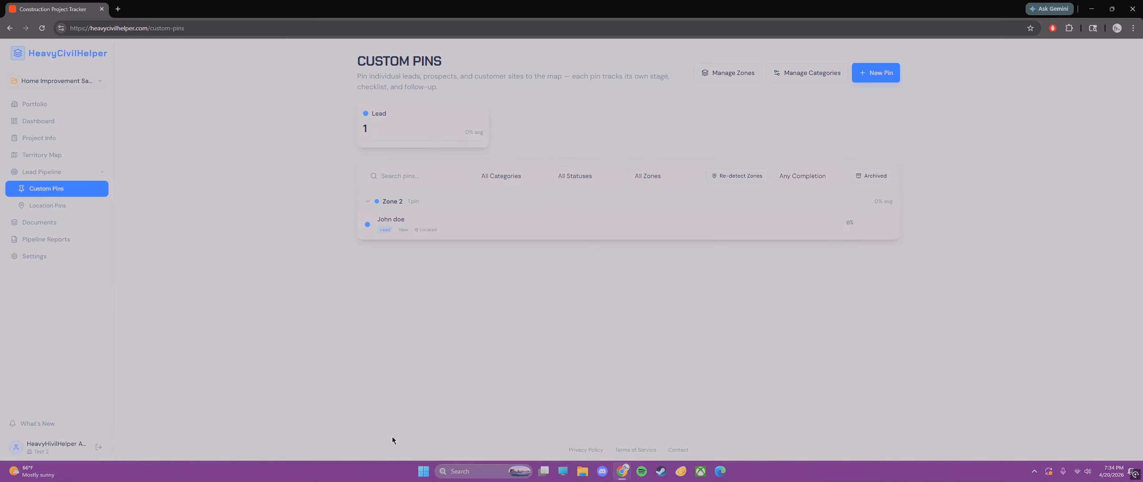
# Remove all four default checklist items from the Lead pin category and update the category
pyautogui.click(802, 78)
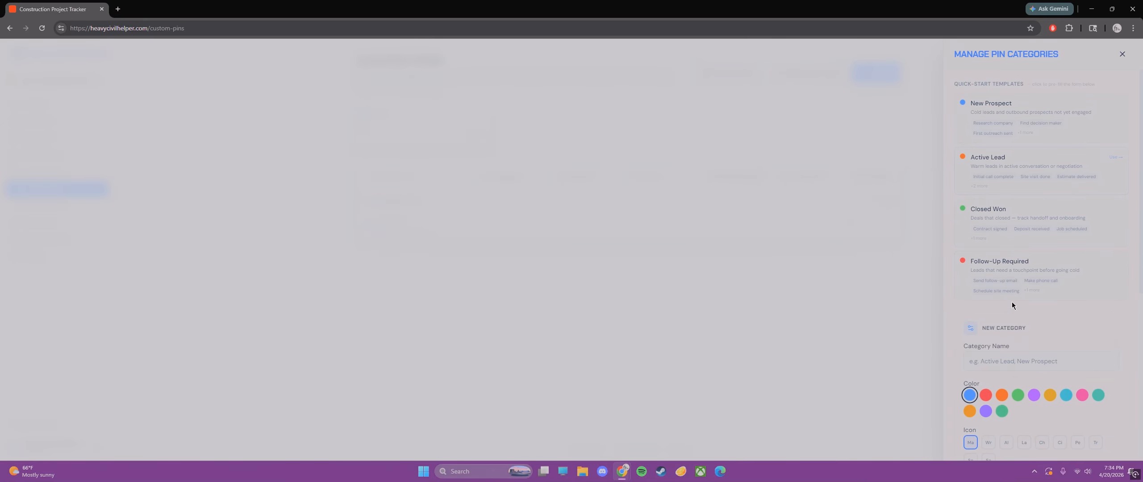
pyautogui.scroll(-6, 1012, 302)
pyautogui.click(1102, 374)
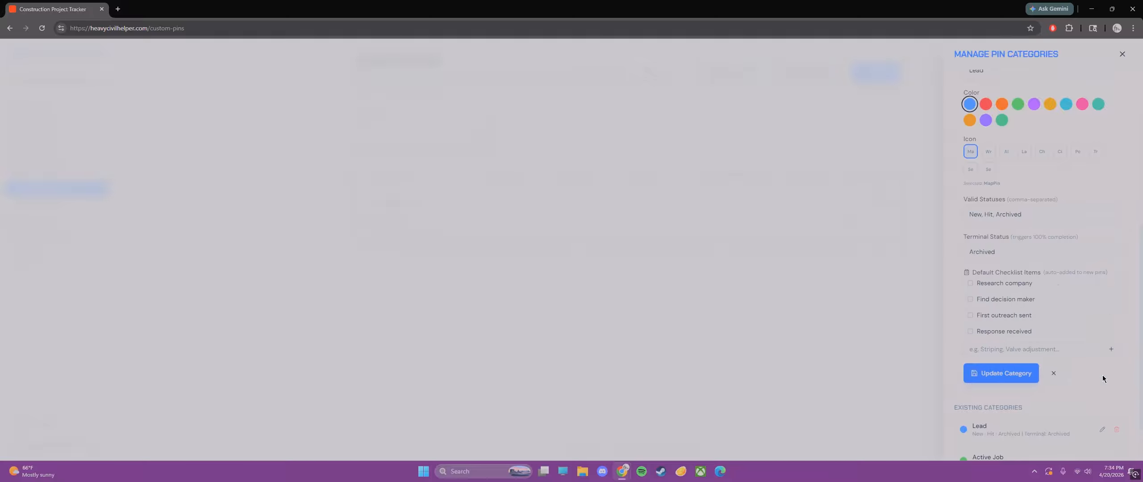
pyautogui.click(1112, 286)
pyautogui.click(1112, 286)
pyautogui.click(1112, 286)
pyautogui.click(1113, 285)
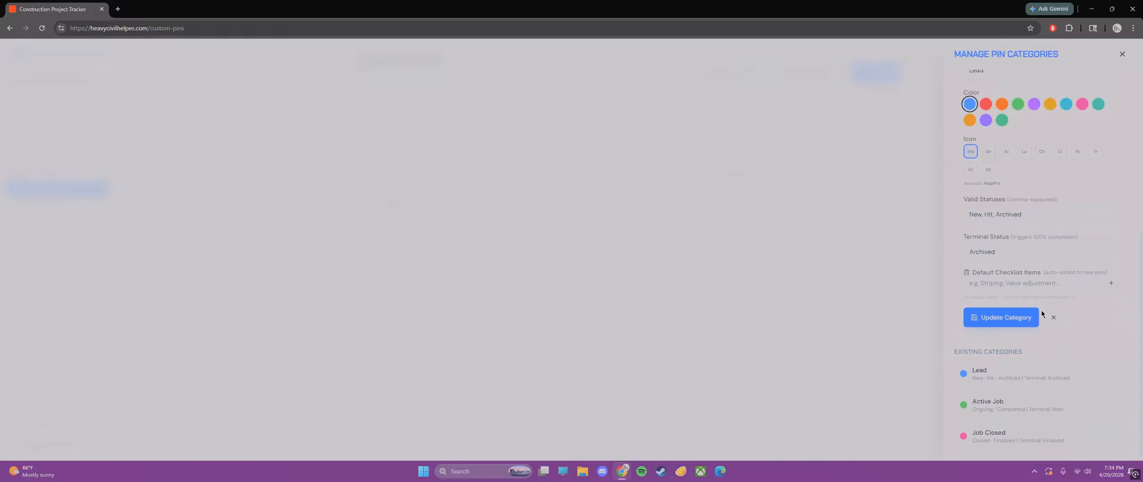
pyautogui.click(1017, 320)
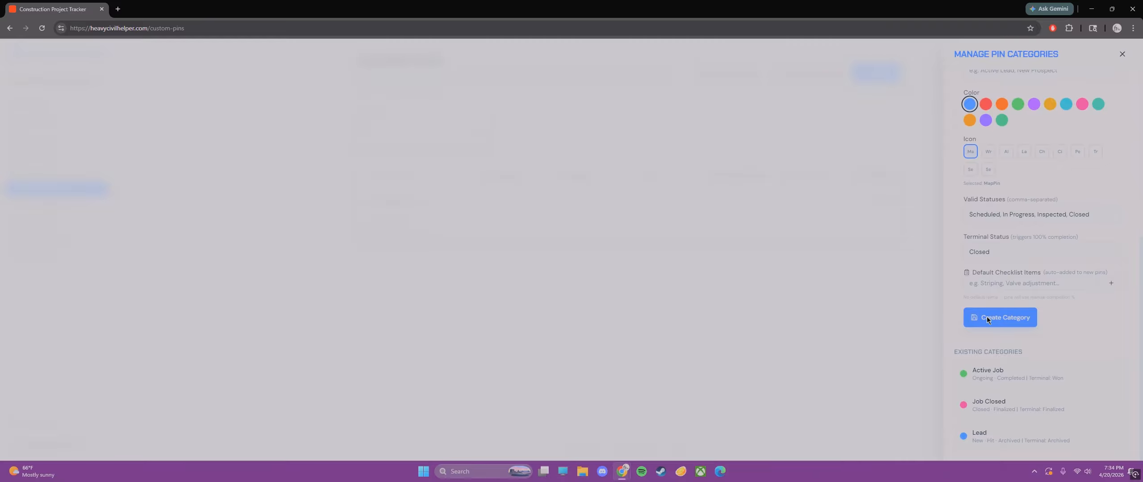
pyautogui.click(1122, 54)
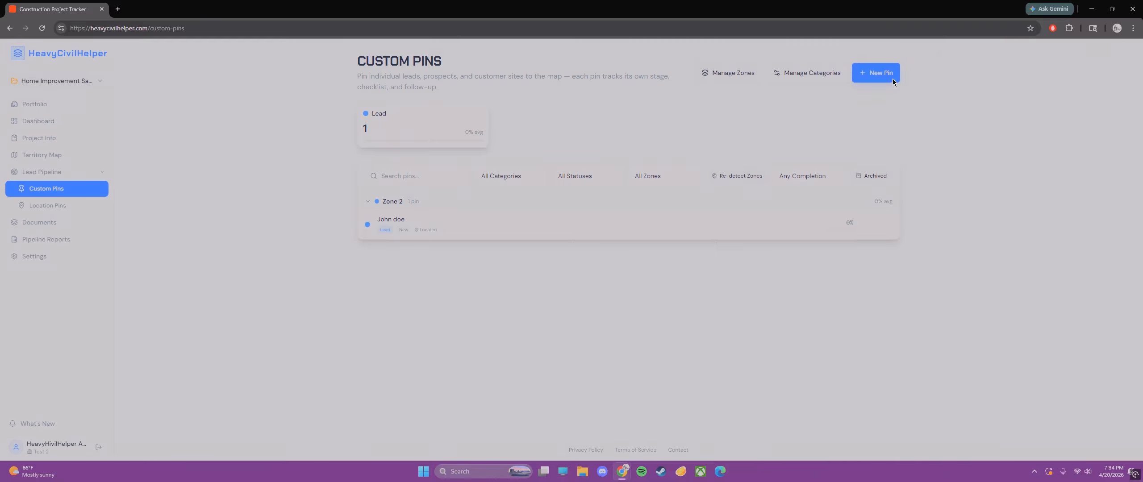
# Check the Job Closed category's settings, and review and update the Active Job category
pyautogui.click(827, 73)
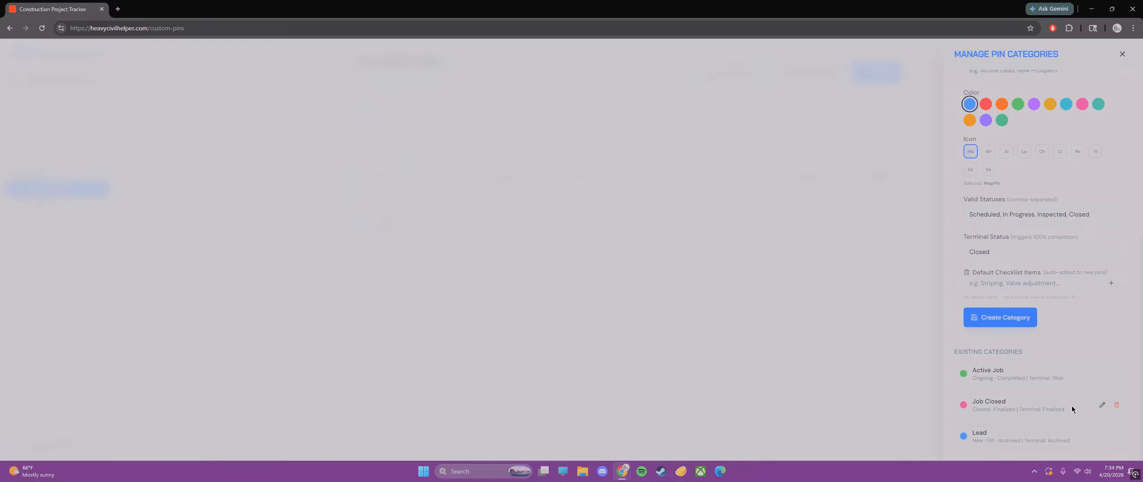
pyautogui.click(1101, 406)
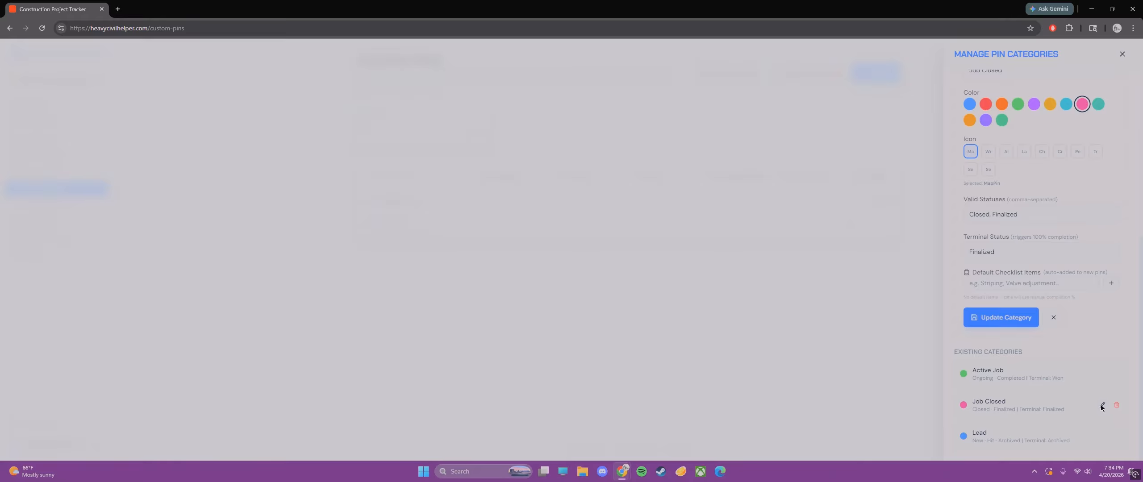
pyautogui.click(1101, 374)
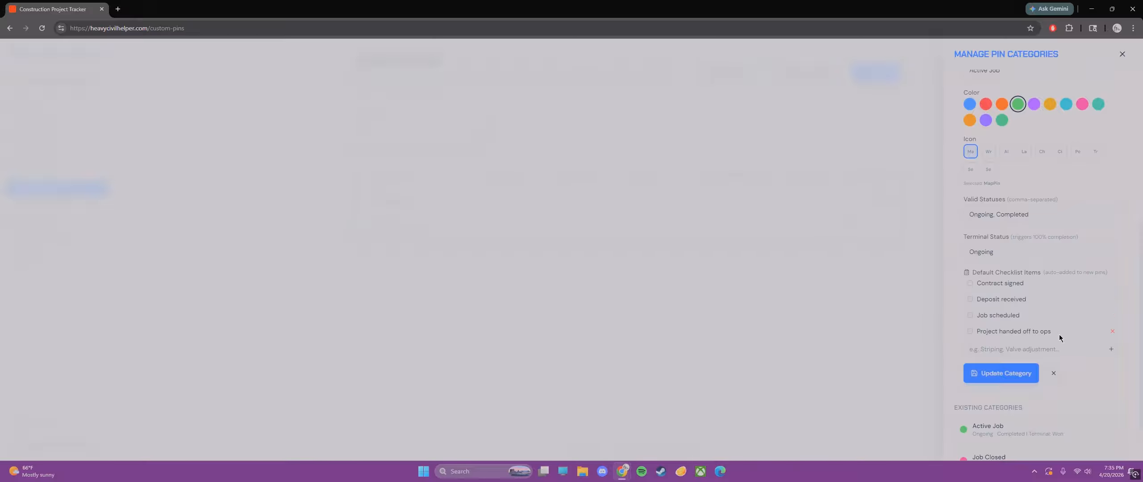
pyautogui.click(989, 369)
pyautogui.click(1122, 54)
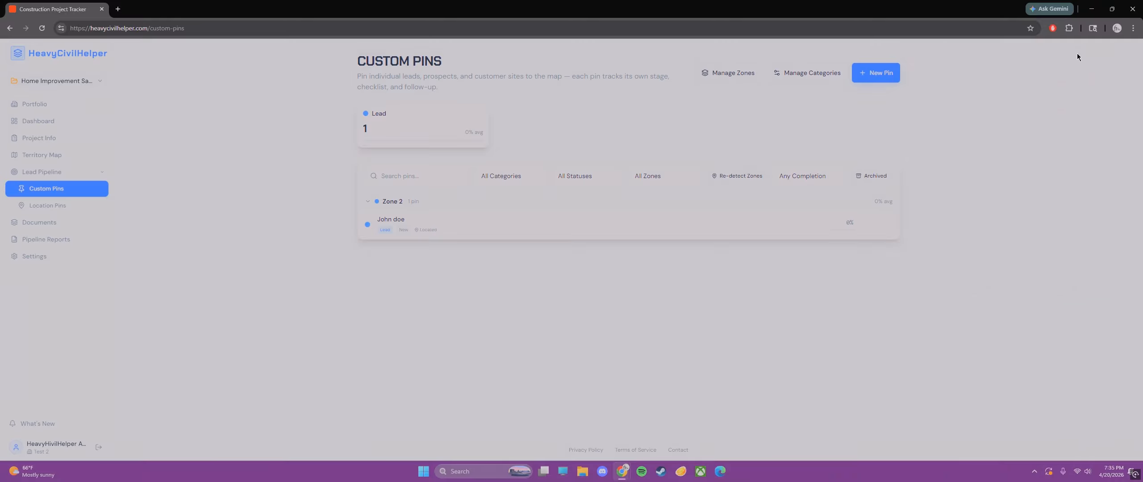
# Start a new custom pin, enter the customer's full name as its title, and open the category choices
pyautogui.click(864, 73)
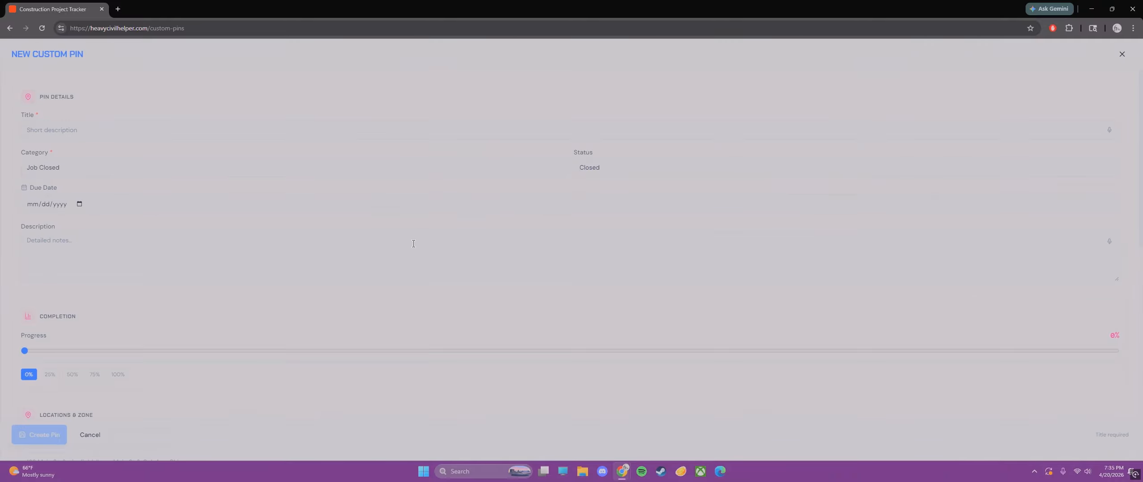
pyautogui.click(69, 126)
pyautogui.write('Jane')
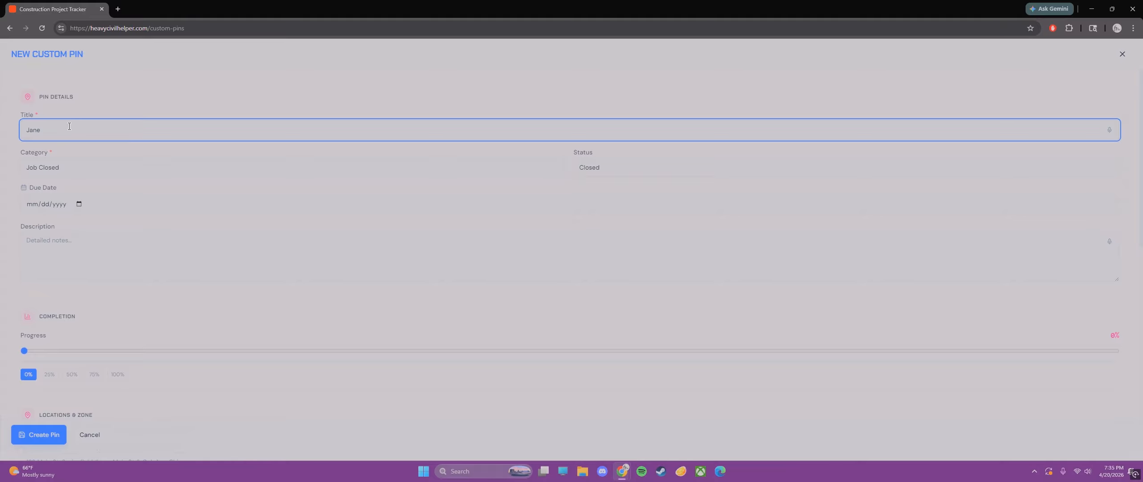
pyautogui.write(' Doe')
pyautogui.click(107, 165)
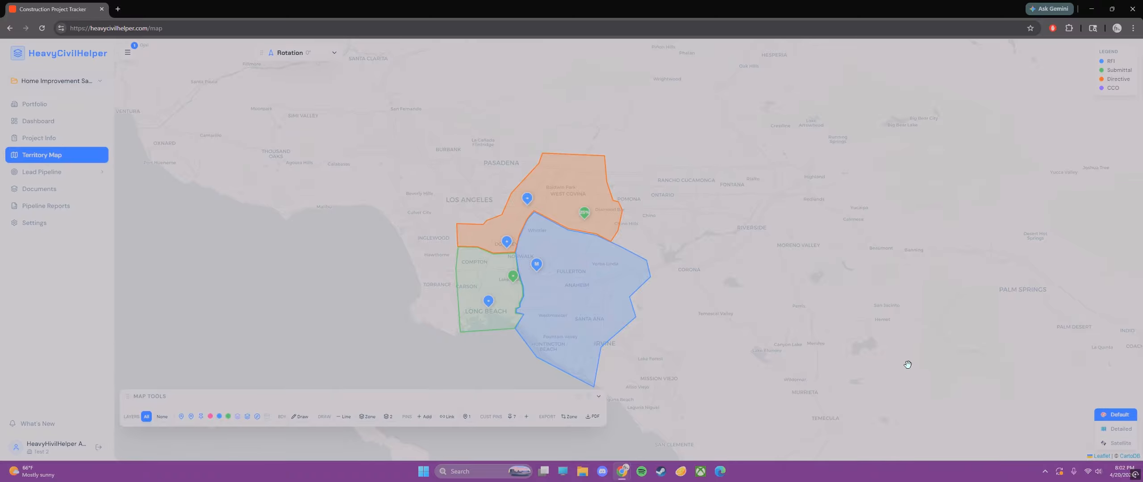
# Review the details of the lead, office and closed-job pins across the three zones on the territory map
pyautogui.click(534, 202)
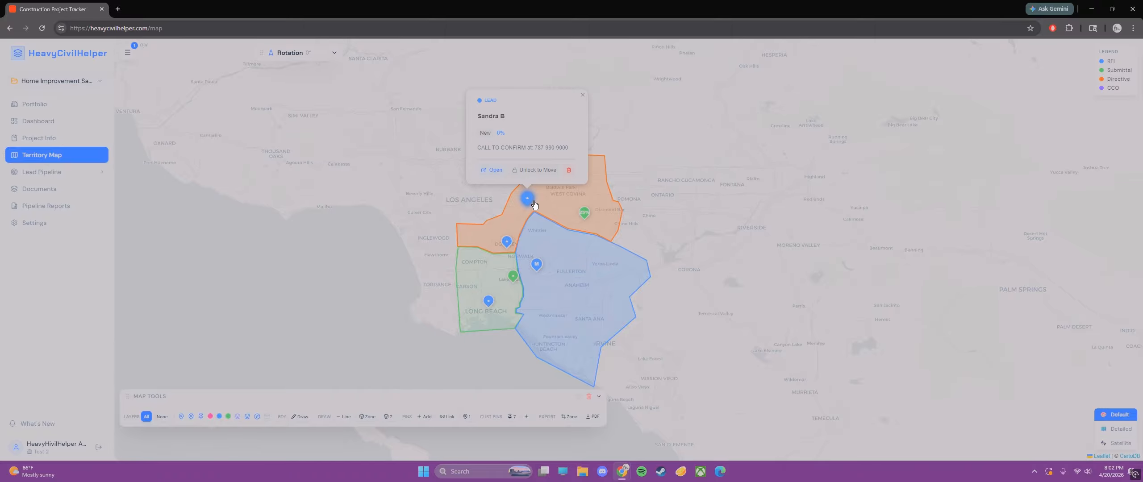
pyautogui.click(584, 212)
pyautogui.click(506, 241)
pyautogui.click(536, 264)
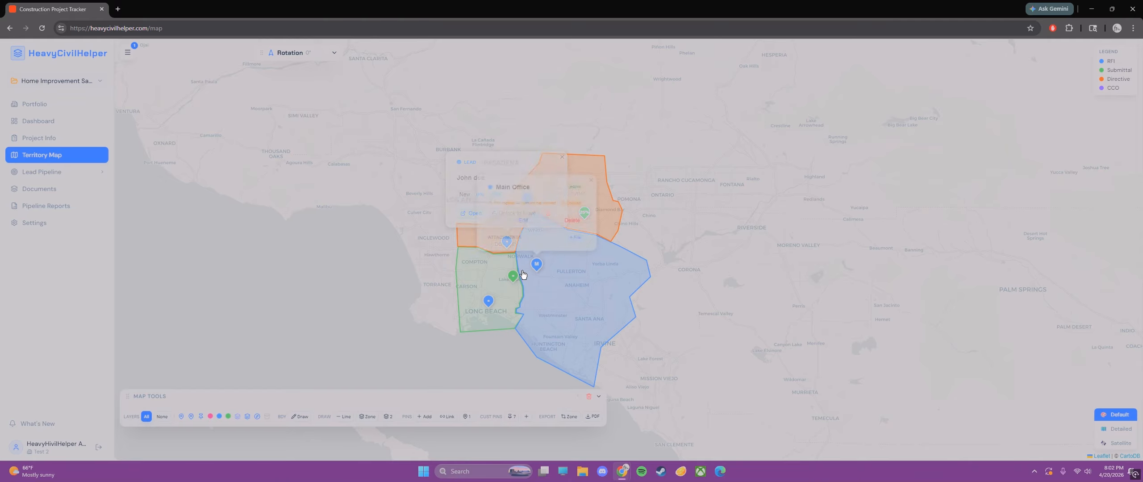
pyautogui.click(488, 301)
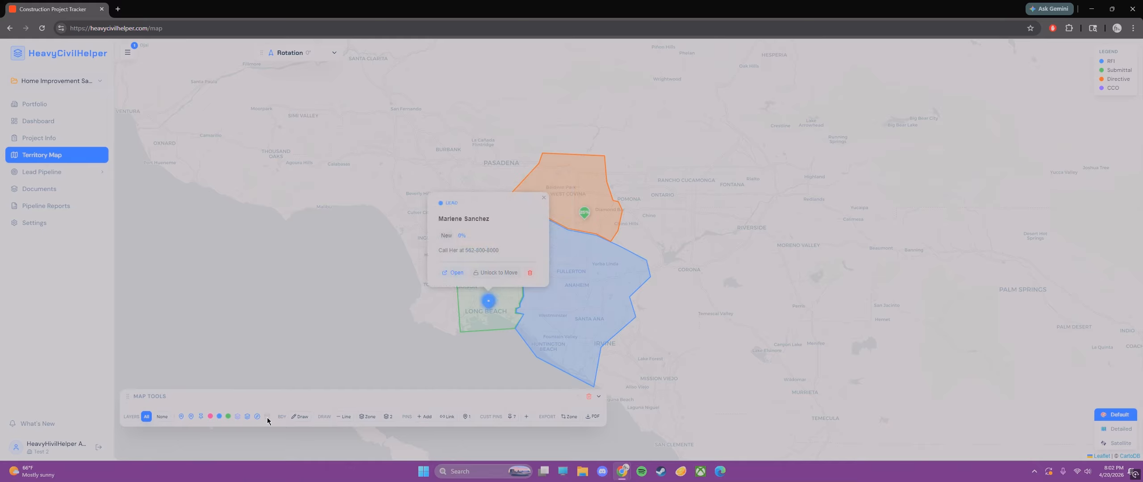
pyautogui.click(566, 314)
pyautogui.click(596, 265)
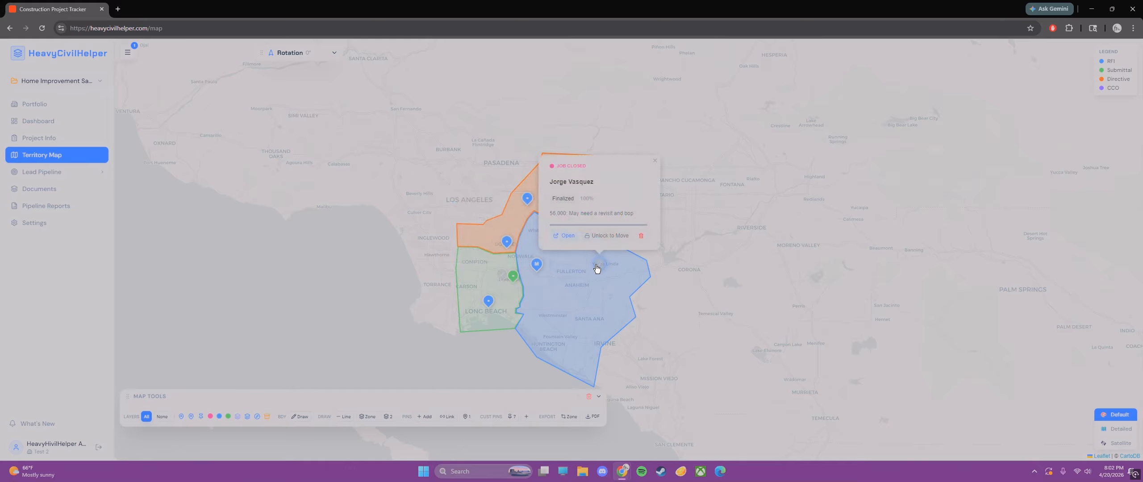
pyautogui.click(512, 271)
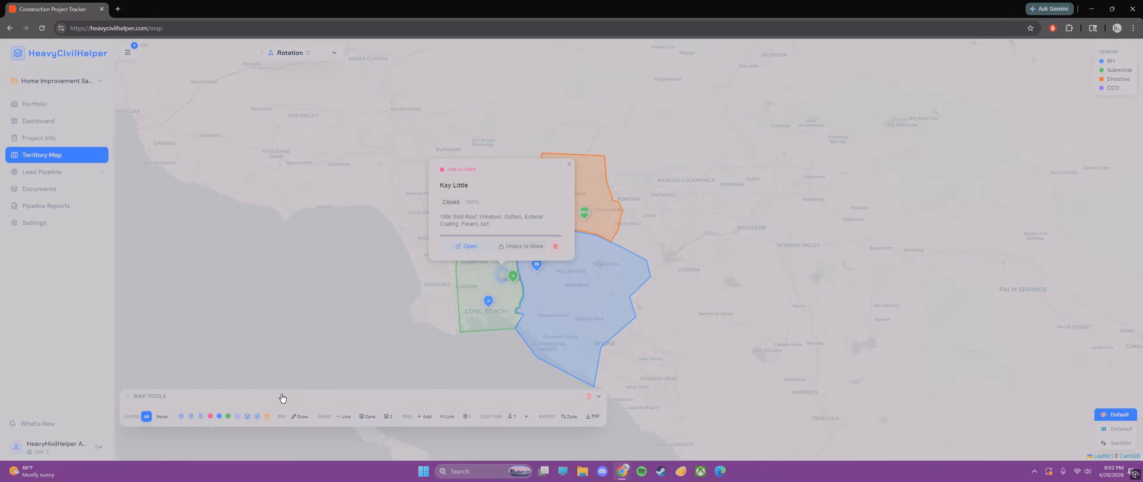
pyautogui.moveTo(320, 335); pyautogui.dragTo(293, 355)
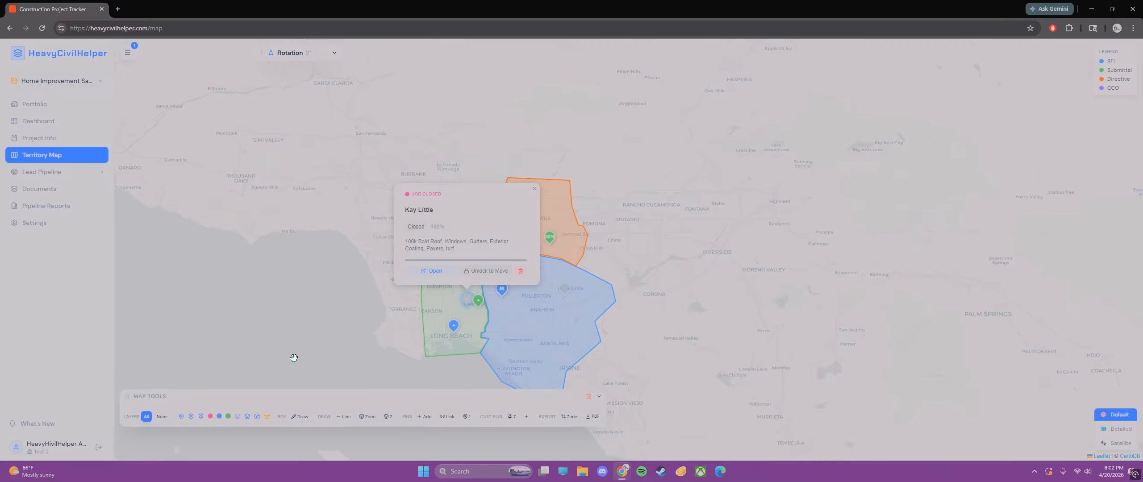
# Turn all territory map layers off and back on, and hide the layer that adds the darker zone shading
pyautogui.click(163, 417)
pyautogui.click(147, 417)
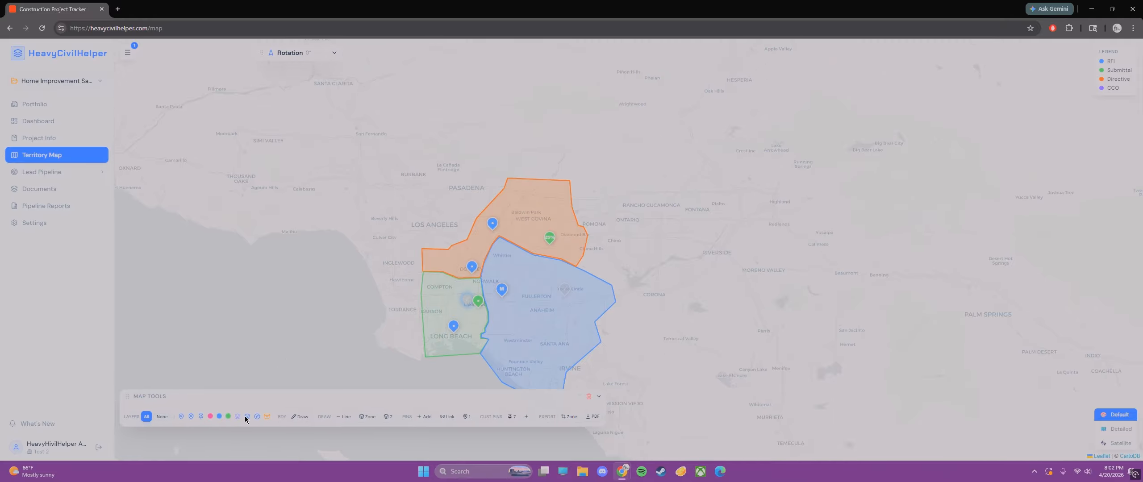
pyautogui.click(247, 416)
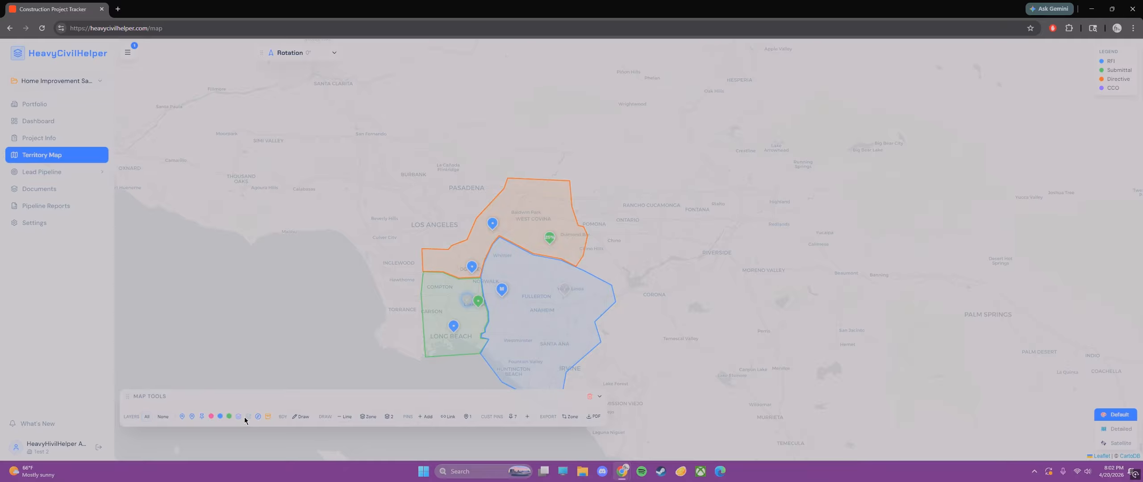
pyautogui.click(247, 417)
pyautogui.click(248, 416)
pyautogui.moveTo(258, 374); pyautogui.dragTo(221, 324)
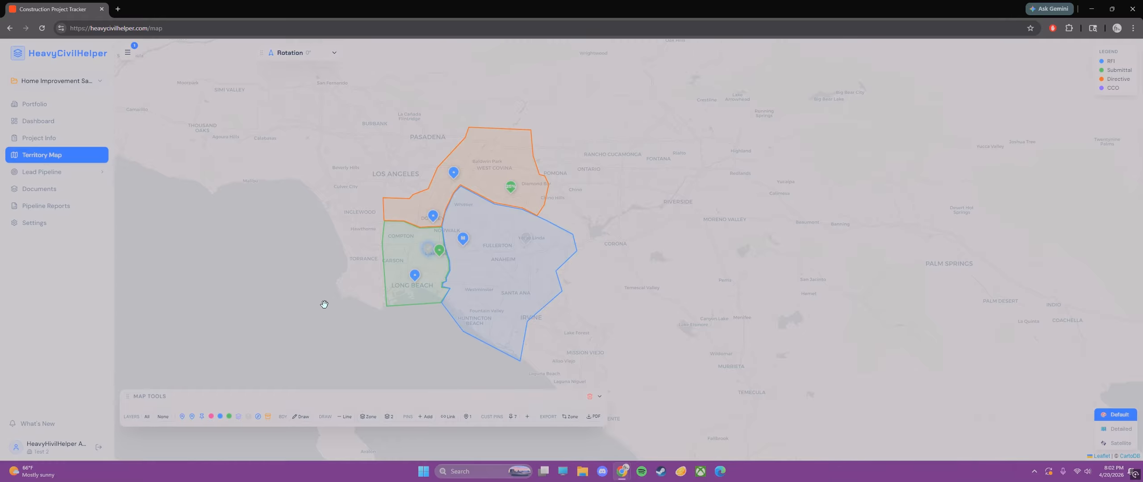
pyautogui.scroll(1, 326, 302)
pyautogui.moveTo(296, 302); pyautogui.dragTo(258, 357)
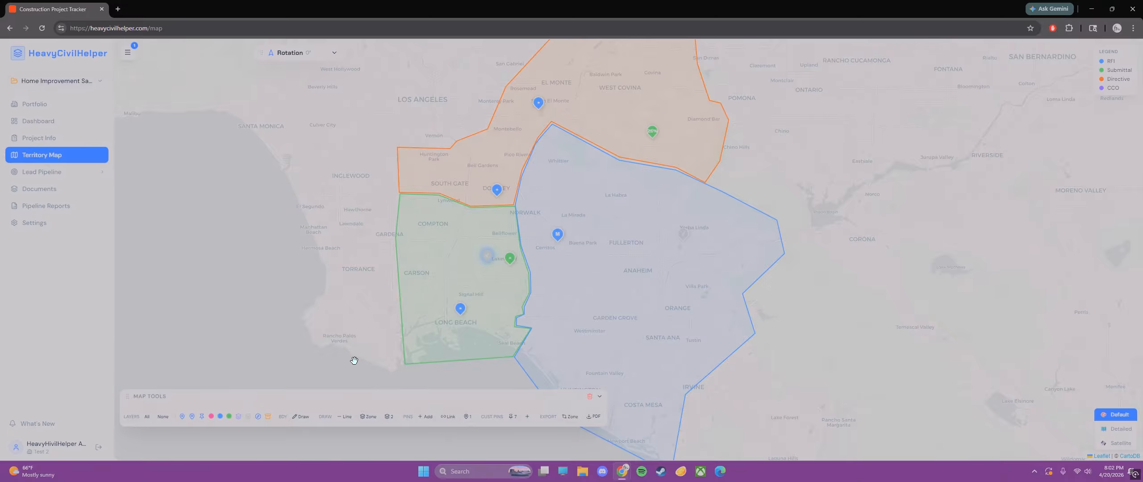
# Toggle the Active Job, Lead and Job Closed pin layers to compare where each category's pins lie on the map
pyautogui.click(228, 417)
pyautogui.click(220, 417)
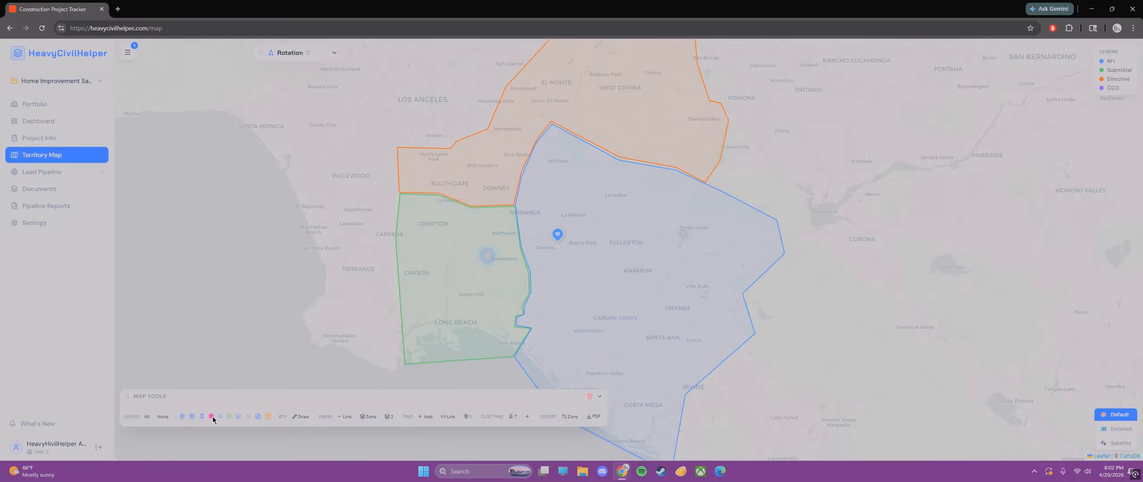
pyautogui.click(213, 417)
pyautogui.click(220, 418)
pyautogui.click(222, 418)
pyautogui.click(213, 418)
pyautogui.click(221, 417)
pyautogui.click(229, 418)
pyautogui.click(220, 418)
pyautogui.click(221, 418)
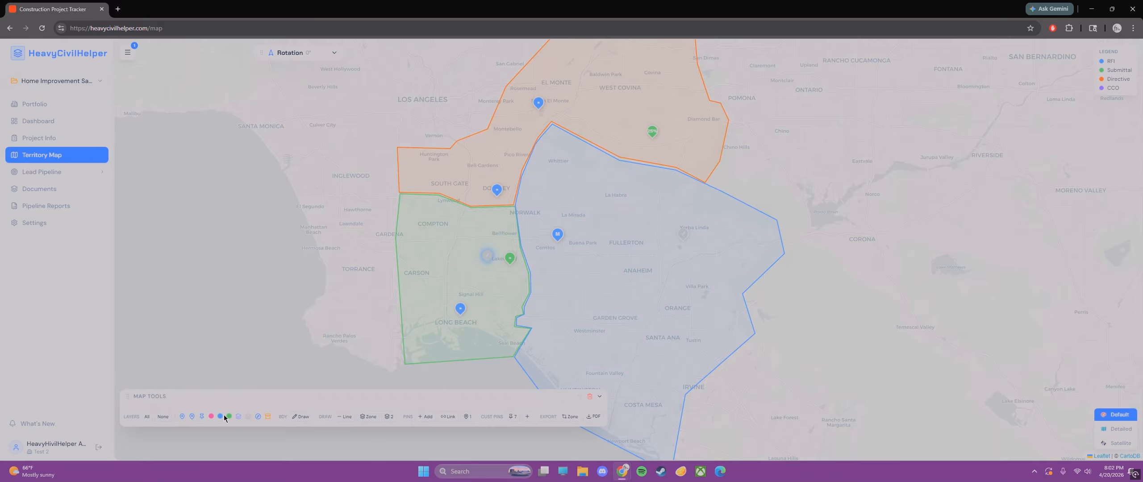
# Switch two further pin layers off and on, and view the Main Office pin's details on the map
pyautogui.click(202, 417)
pyautogui.click(202, 417)
pyautogui.click(192, 417)
pyautogui.click(192, 417)
pyautogui.click(557, 235)
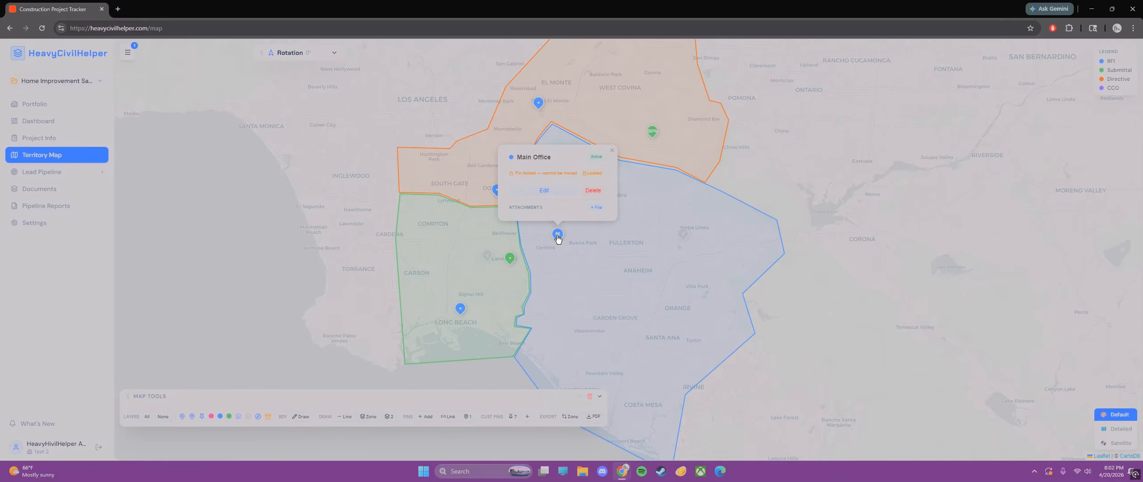
pyautogui.moveTo(557, 238); pyautogui.dragTo(500, 274)
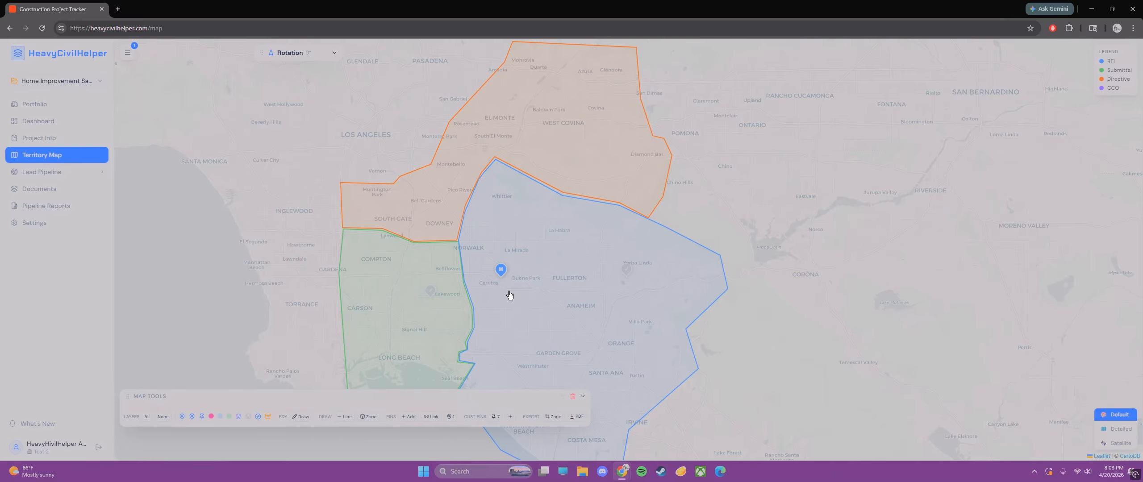
# In the lead pipeline, set the deal value of the 25% complete Active Job lead to 88000 and update the pin
pyautogui.click(96, 166)
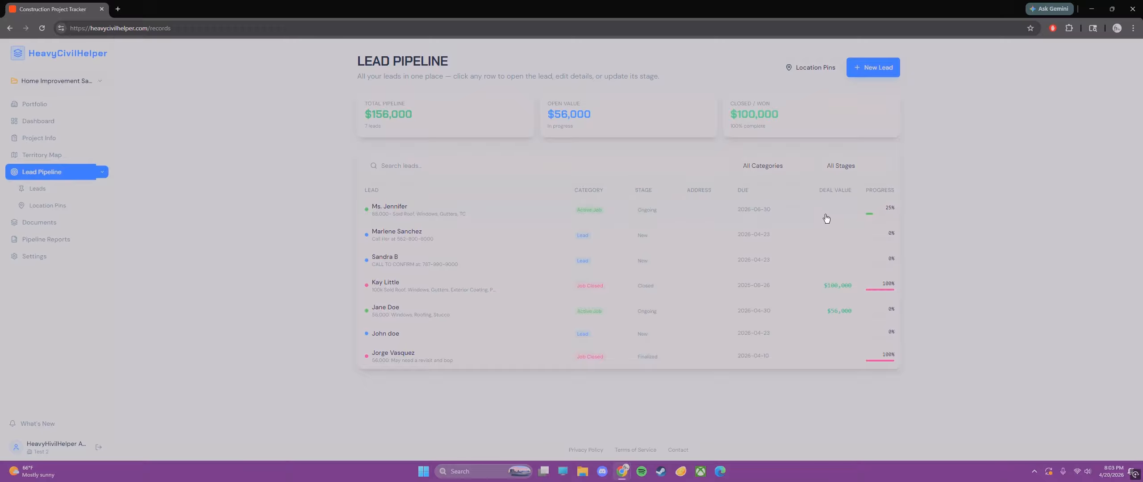
pyautogui.click(488, 206)
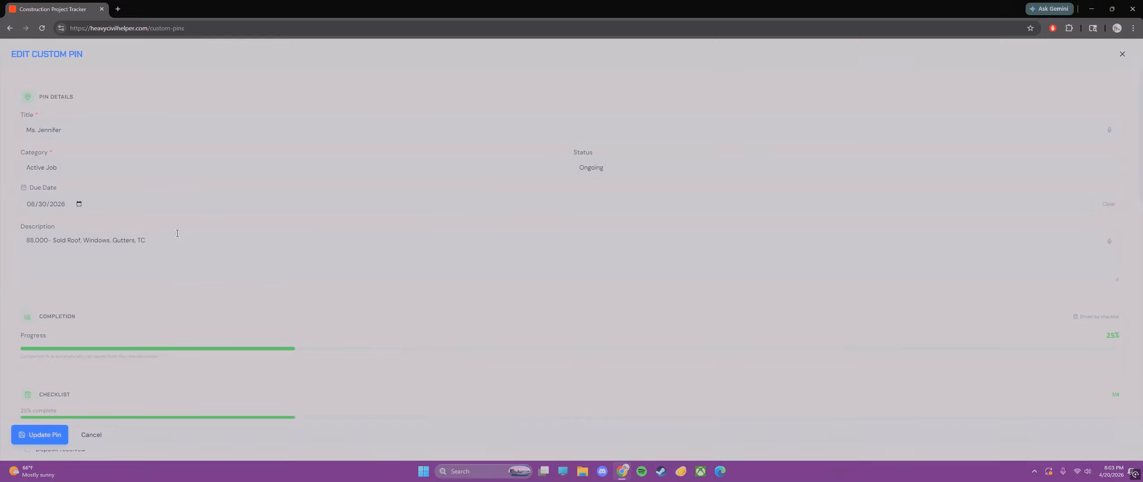
pyautogui.scroll(-15, 68, 245)
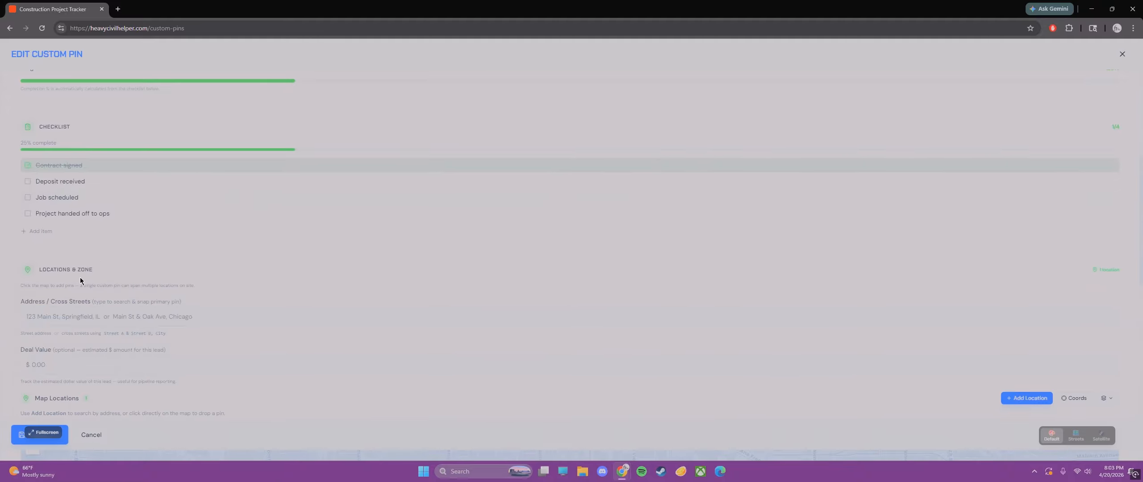
pyautogui.click(57, 229)
pyautogui.write('88')
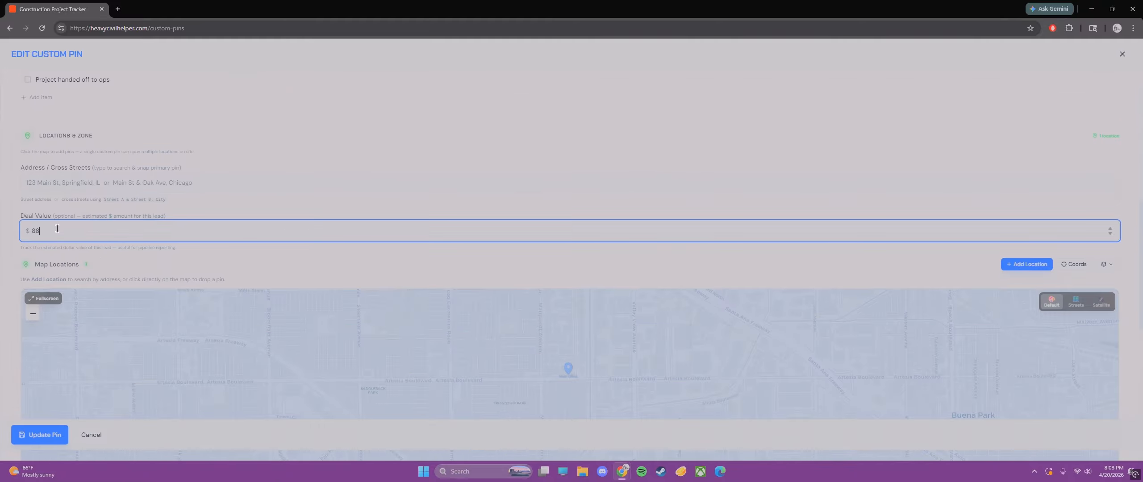
pyautogui.write('000')
pyautogui.click(40, 430)
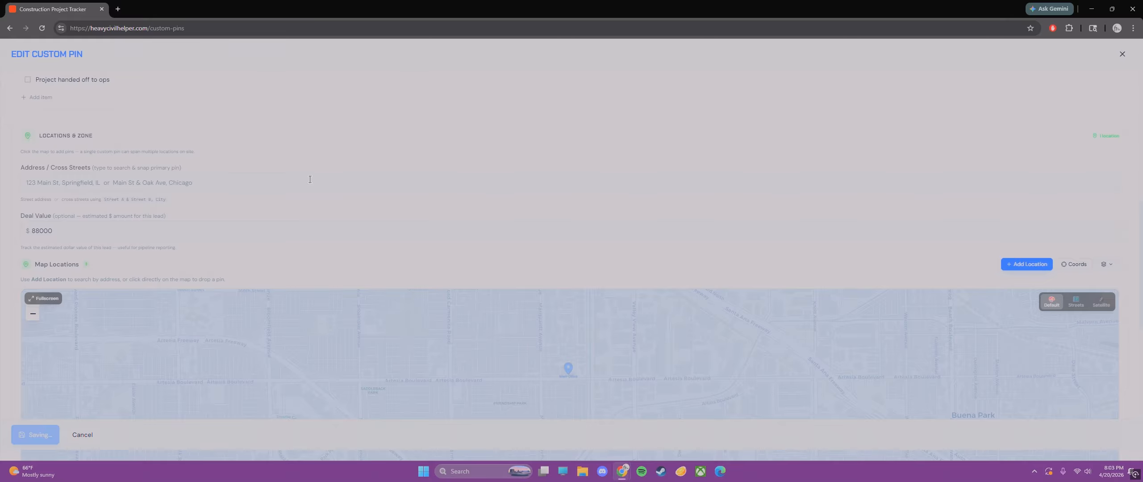
# Set the deal value of the Job Closed lead in Zone 2 to 56000 and update the pin
pyautogui.scroll(-3, 337, 209)
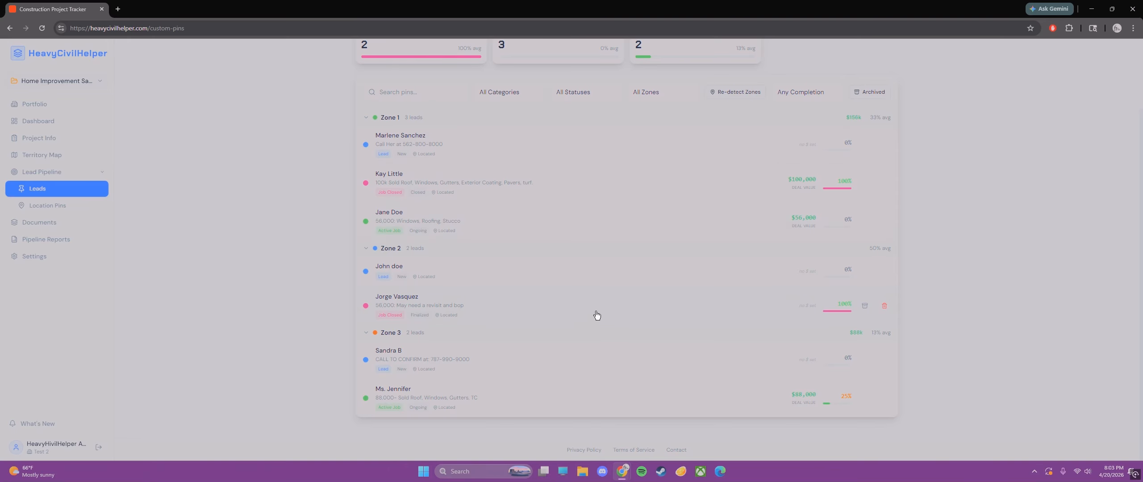
pyautogui.click(528, 309)
pyautogui.scroll(-4, 129, 317)
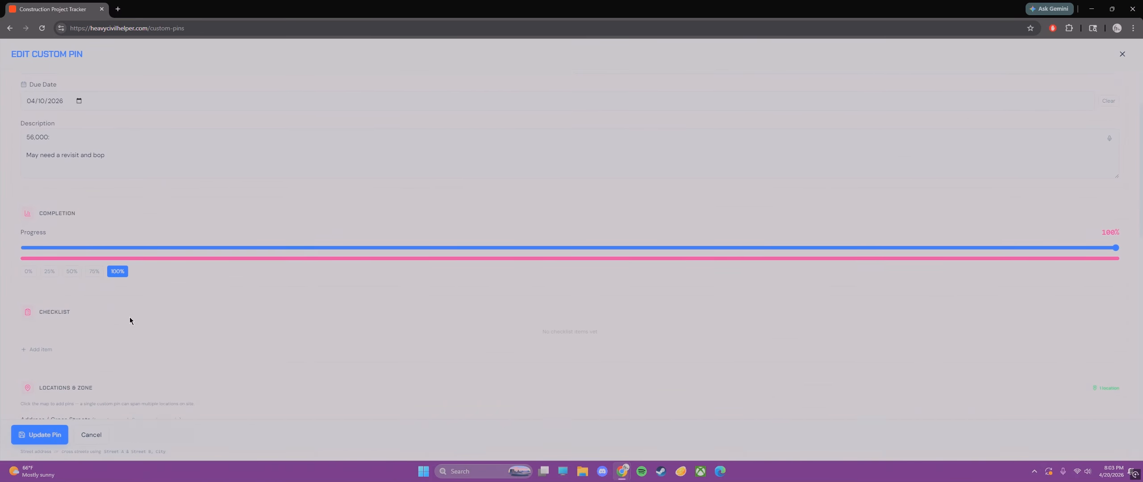
pyautogui.click(51, 406)
pyautogui.write('56')
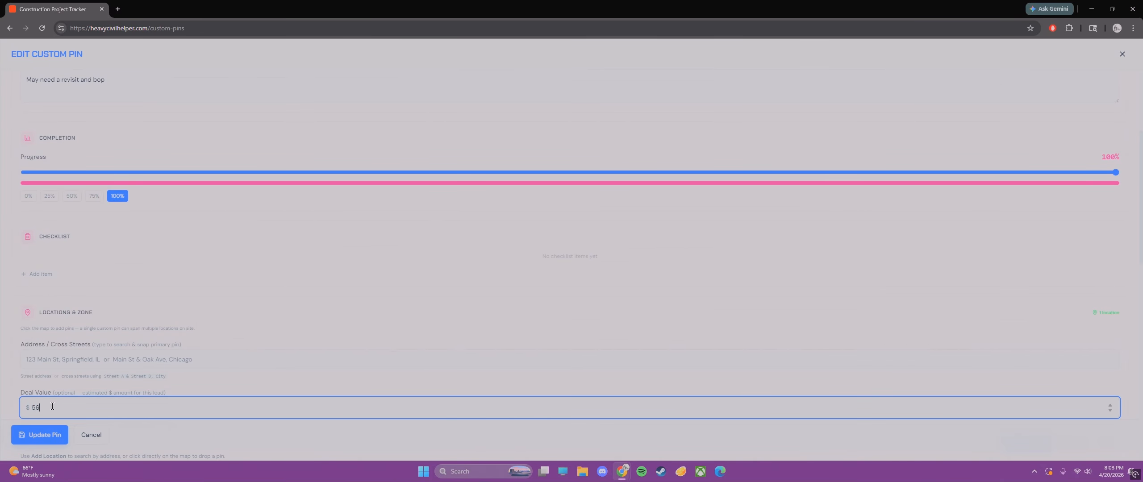
pyautogui.write('000')
pyautogui.click(40, 435)
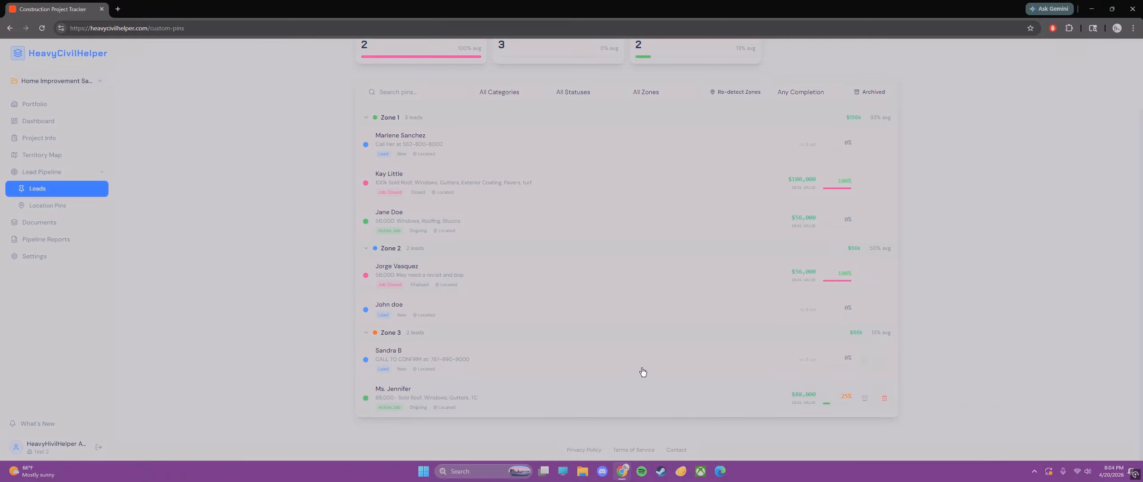
# Return to the lead pipeline overview and filter its list to the Lead category
pyautogui.scroll(3, 577, 330)
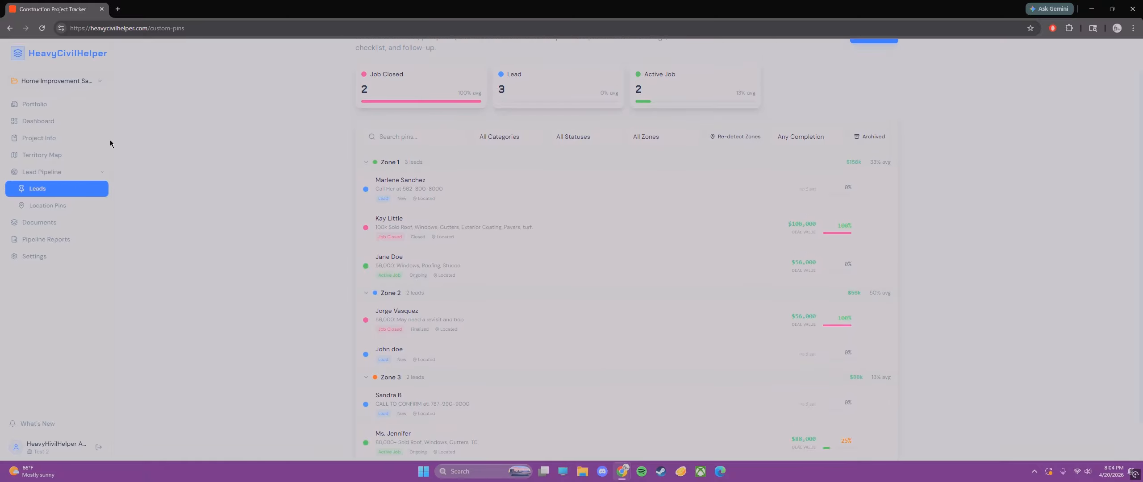
pyautogui.click(77, 172)
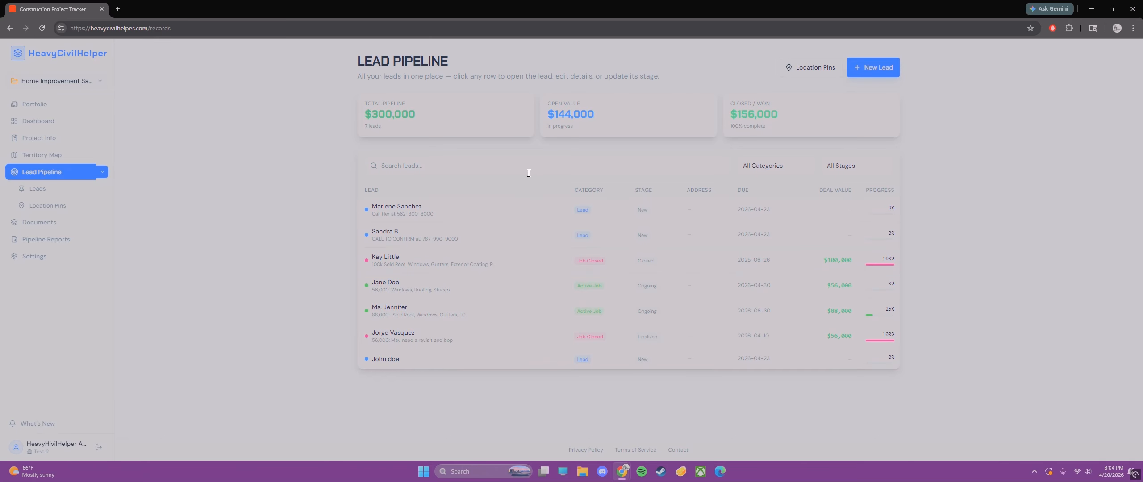
pyautogui.click(850, 166)
pyautogui.click(797, 170)
pyautogui.click(796, 171)
pyautogui.click(793, 206)
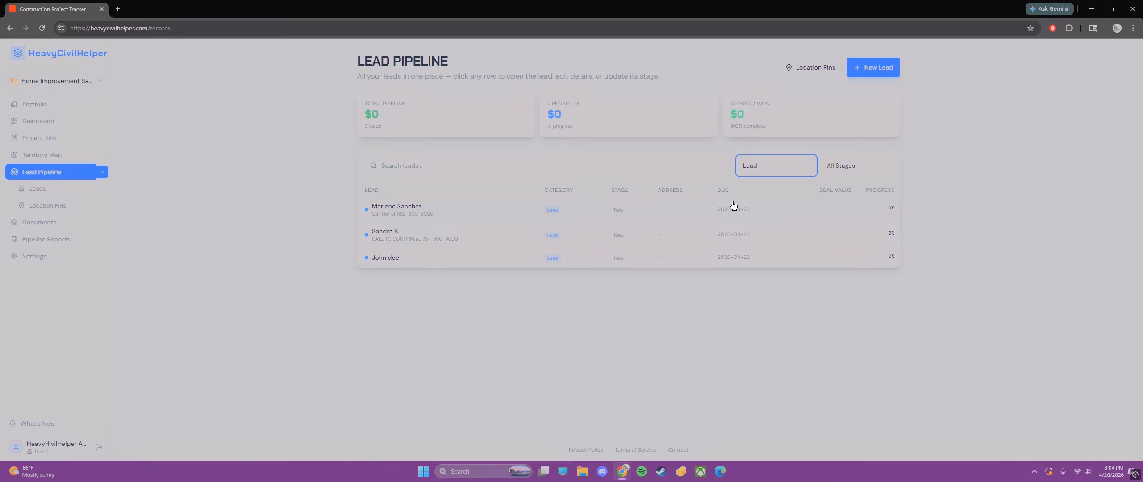
# On the territory map, show the Lead pins and hide the Job Closed and Active Job pins
pyautogui.click(42, 155)
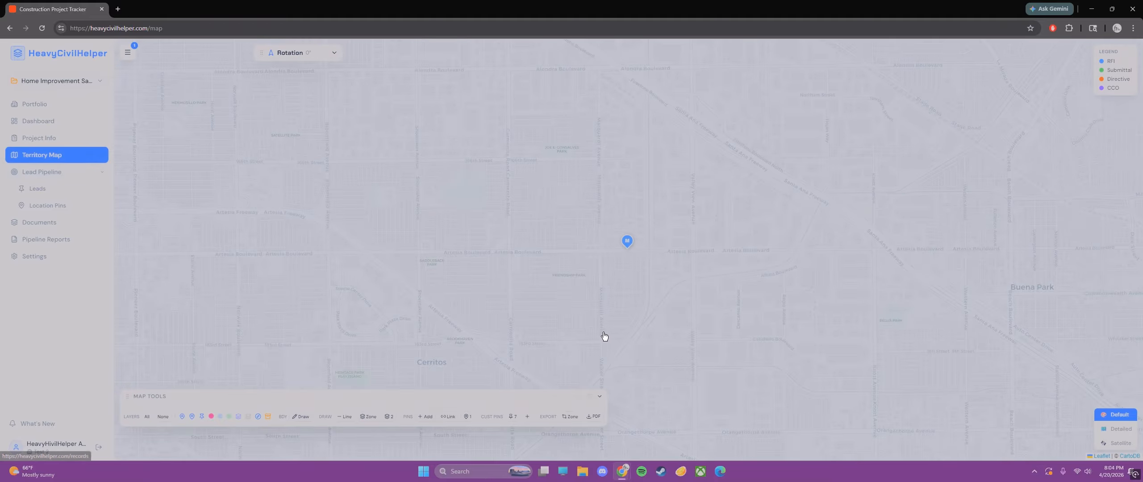
pyautogui.click(221, 417)
pyautogui.click(229, 416)
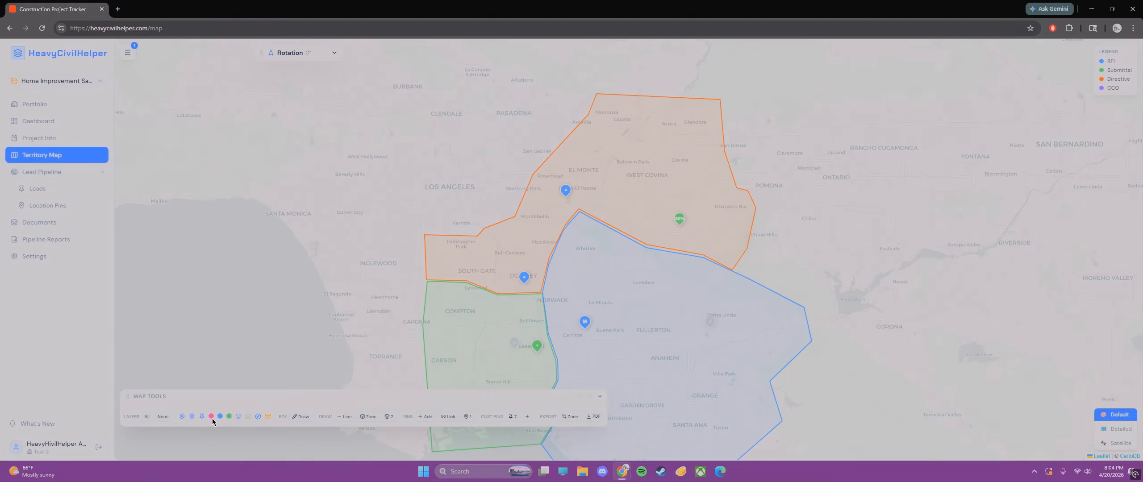
pyautogui.click(211, 417)
pyautogui.click(229, 416)
pyautogui.moveTo(273, 354); pyautogui.dragTo(232, 246)
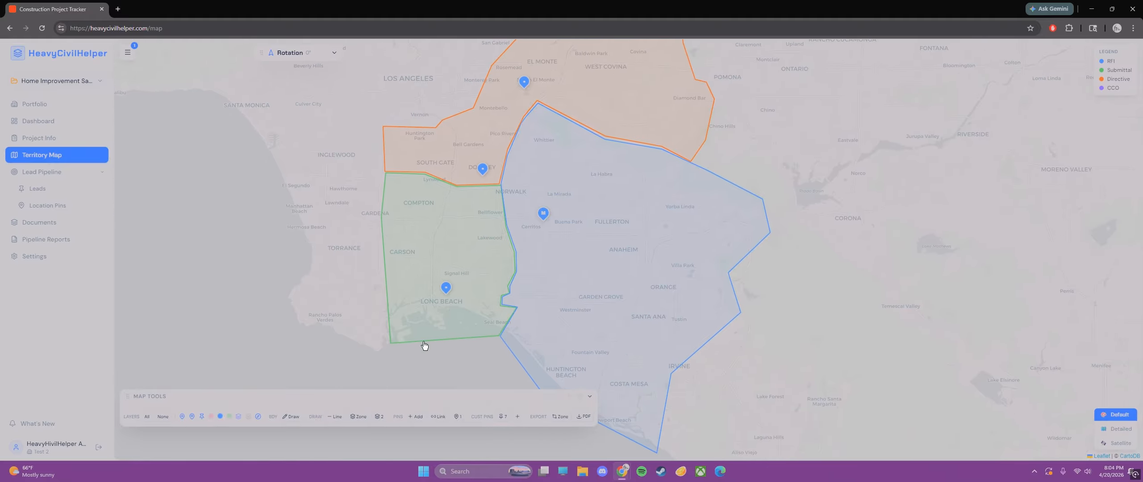
# Check the contact details and status of each Lead pin in Zones 1, 2 and 3 on the map
pyautogui.click(447, 288)
pyautogui.moveTo(328, 226); pyautogui.dragTo(308, 312)
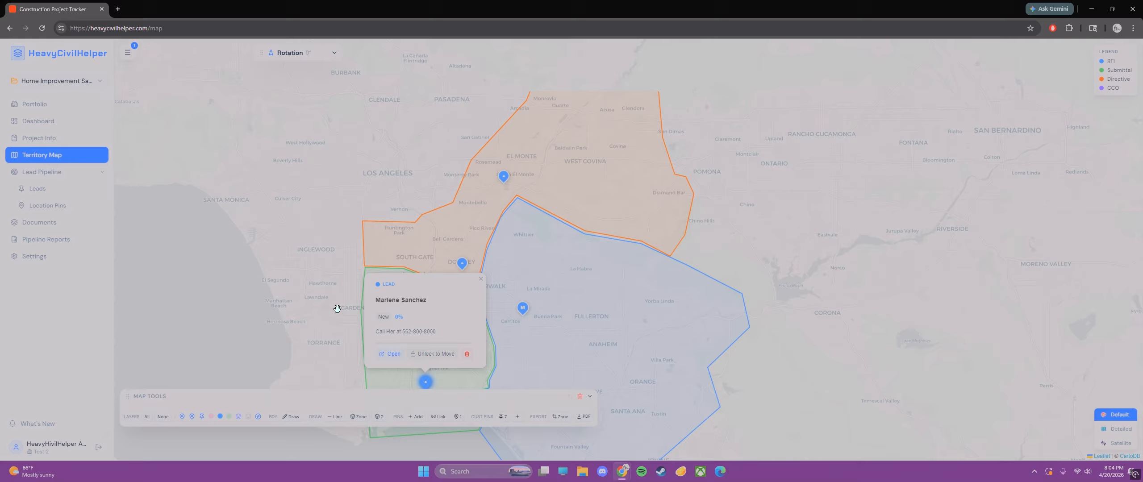
pyautogui.click(462, 263)
pyautogui.click(504, 173)
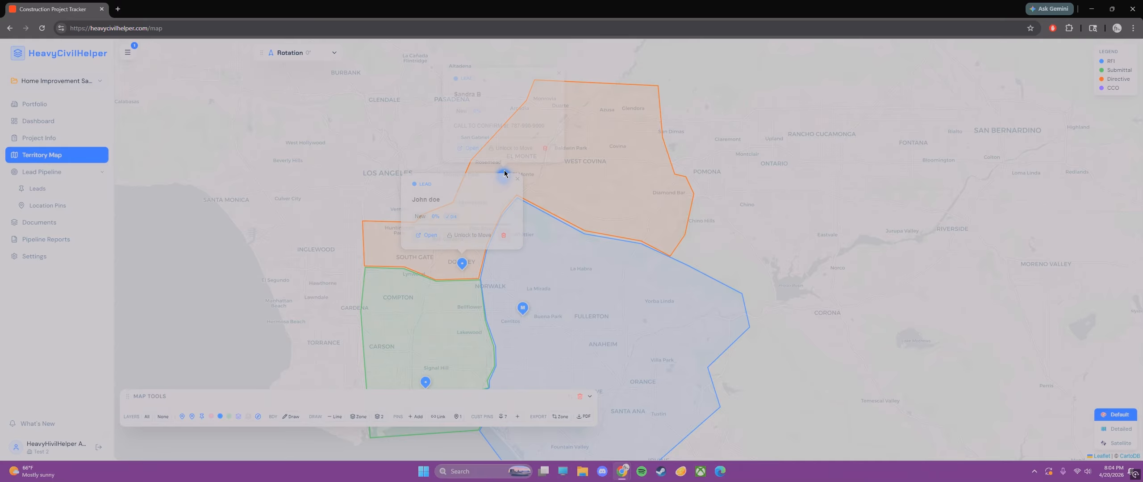
pyautogui.click(462, 264)
pyautogui.click(425, 383)
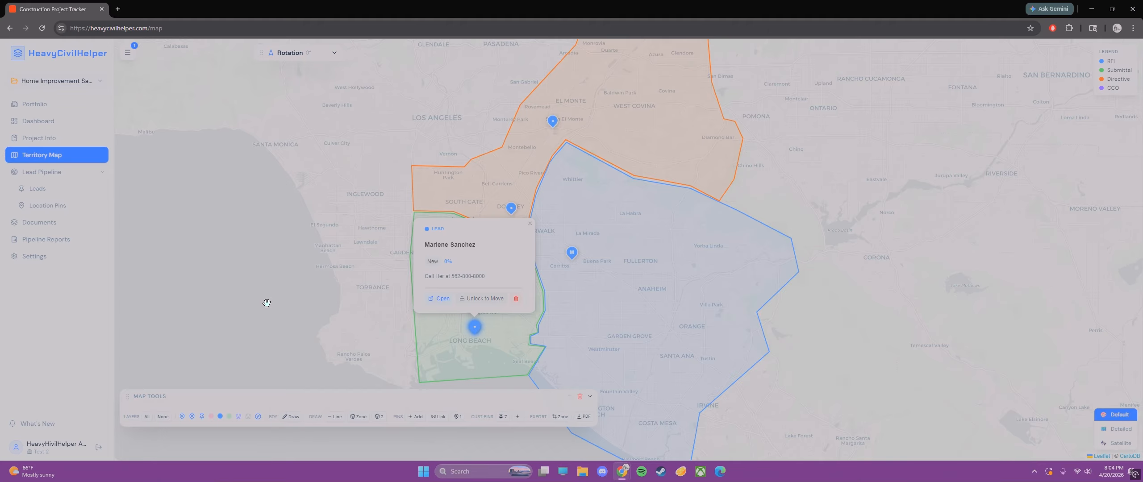
# Close the Lead pin's details and show the Job Closed and Active Job pins on the territory map again
pyautogui.click(248, 308)
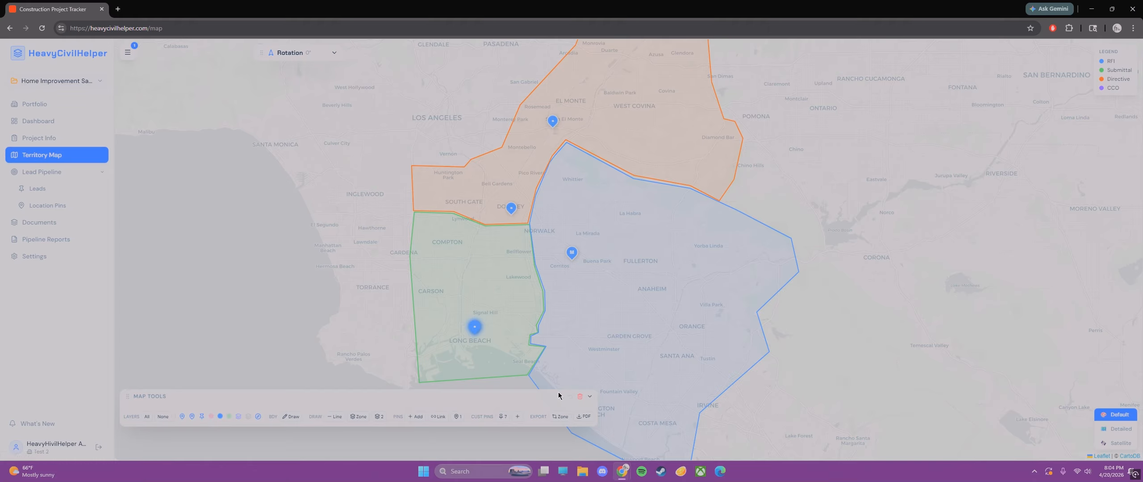
pyautogui.click(212, 417)
pyautogui.click(230, 417)
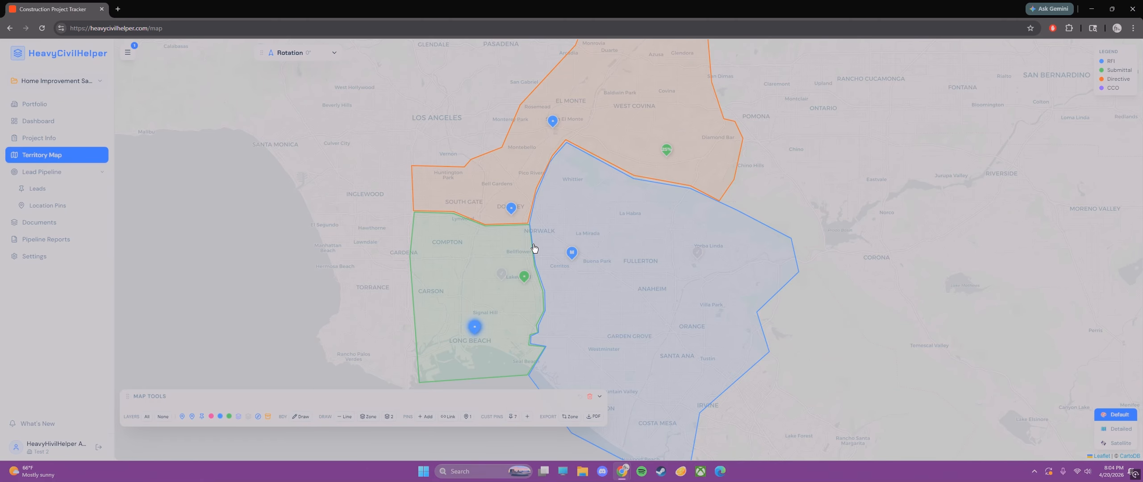
pyautogui.click(573, 258)
pyautogui.scroll(-1, 571, 285)
pyautogui.scroll(1, 551, 332)
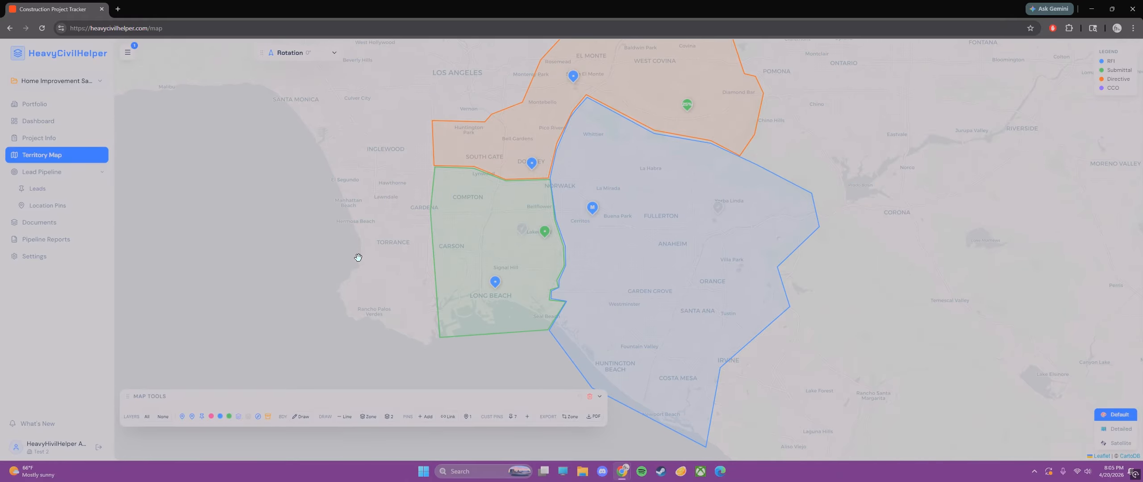
pyautogui.moveTo(560, 362); pyautogui.dragTo(542, 364)
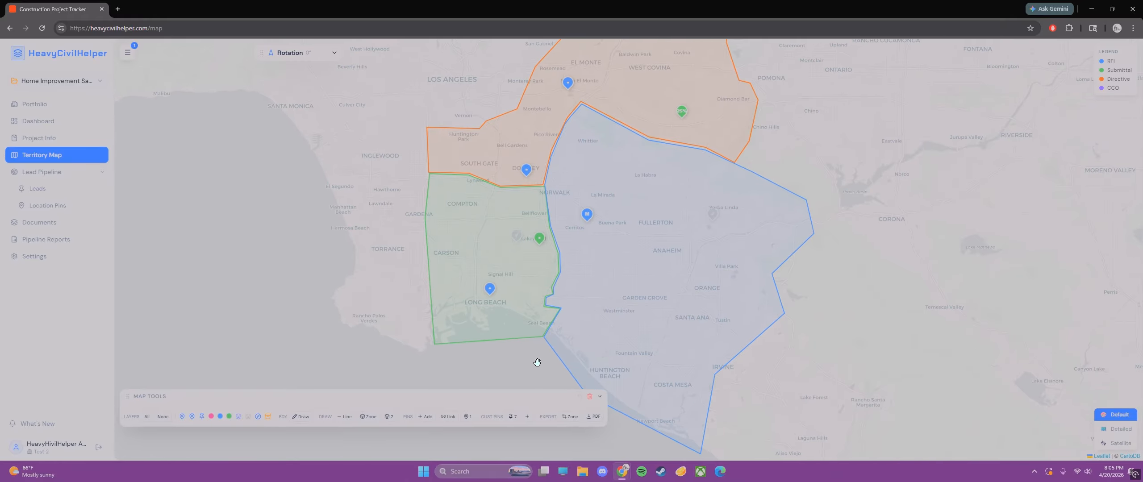
# In the pipeline reports, ask the AI "How Many Leads are Open in Zone 1" across all records and locations, and open its answer
pyautogui.click(52, 239)
pyautogui.click(439, 97)
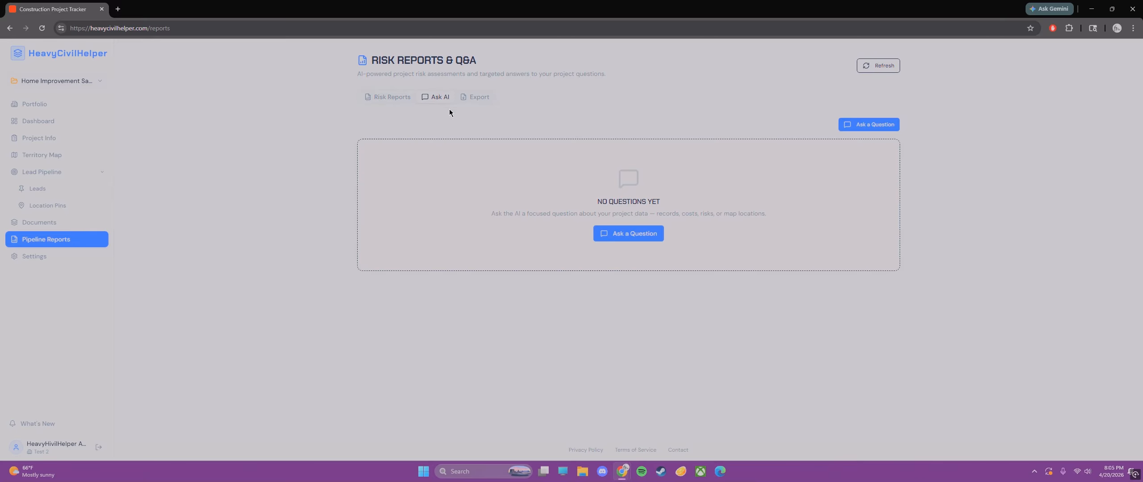
pyautogui.click(633, 233)
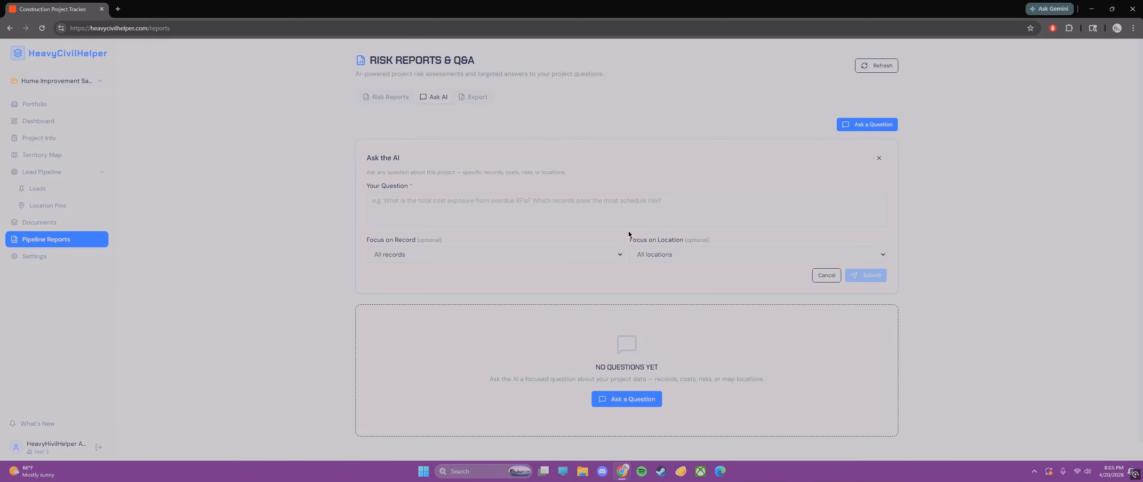
pyautogui.click(476, 209)
pyautogui.write('H')
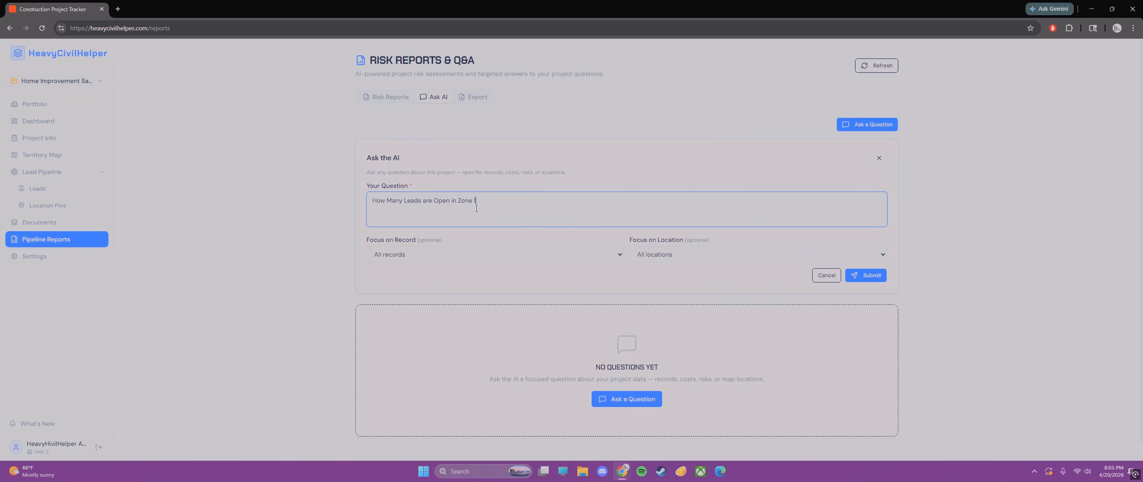
pyautogui.click(661, 257)
pyautogui.click(670, 255)
pyautogui.click(543, 252)
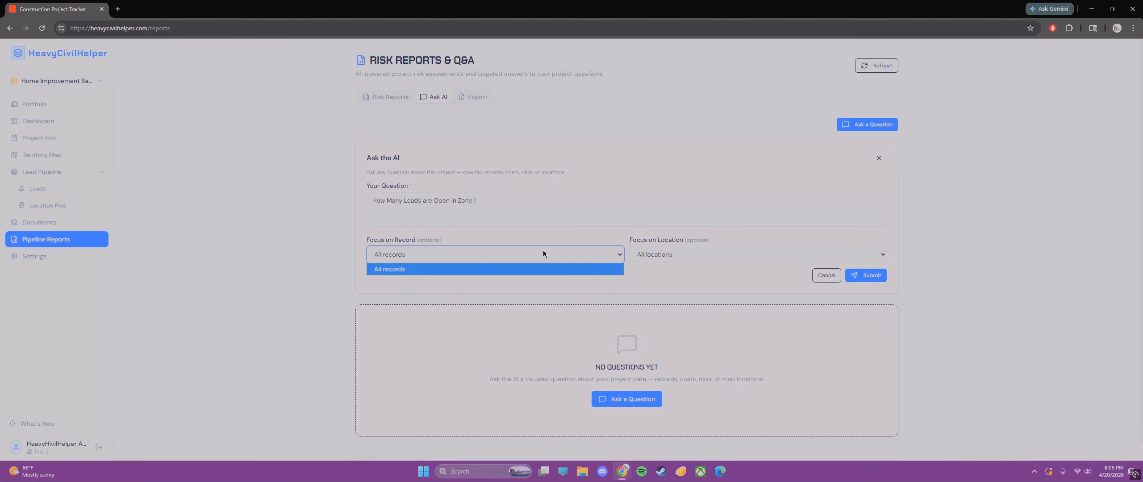
pyautogui.click(543, 254)
pyautogui.click(860, 272)
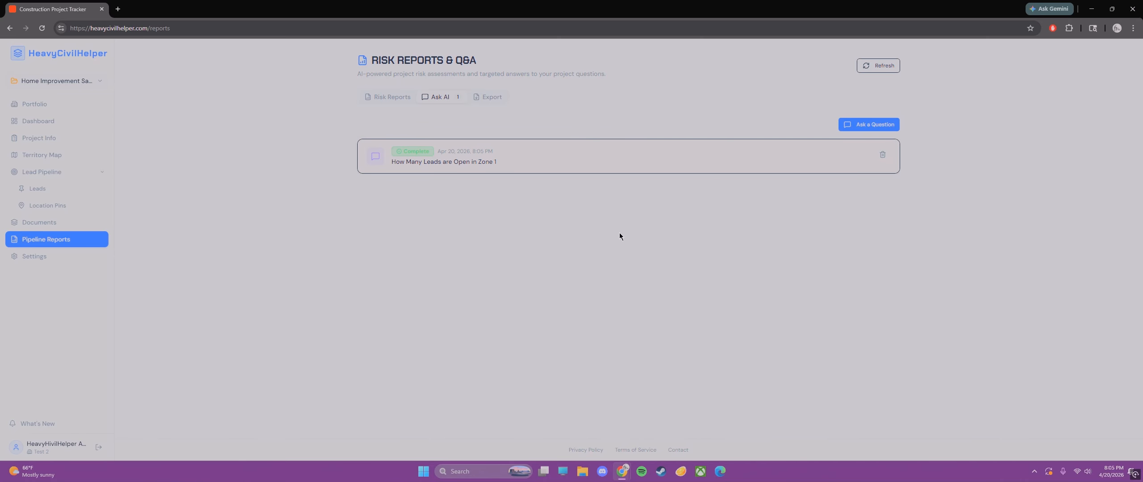
pyautogui.click(476, 162)
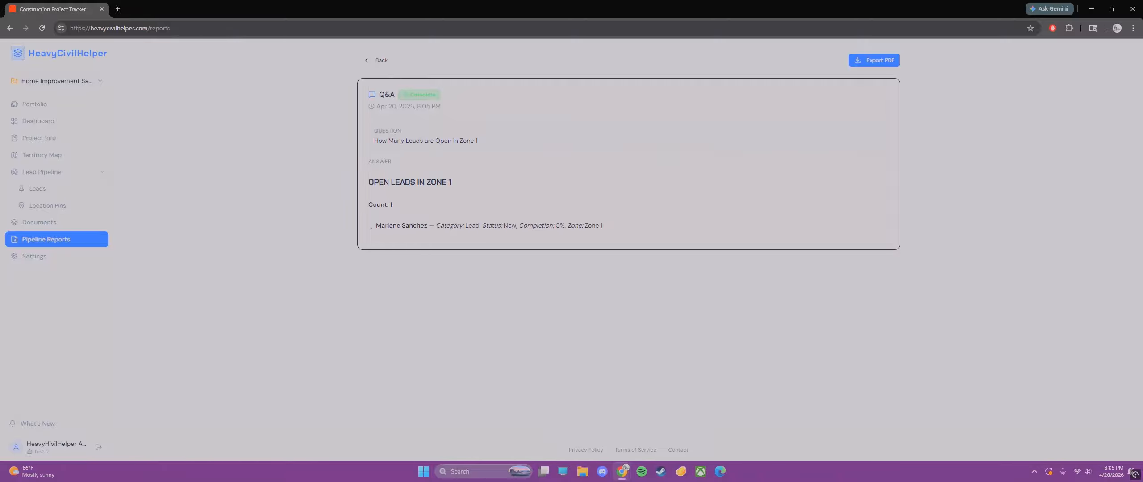
# Return to the territory map and check the details of the Lead and Active Job pins in Zone 1
pyautogui.click(75, 156)
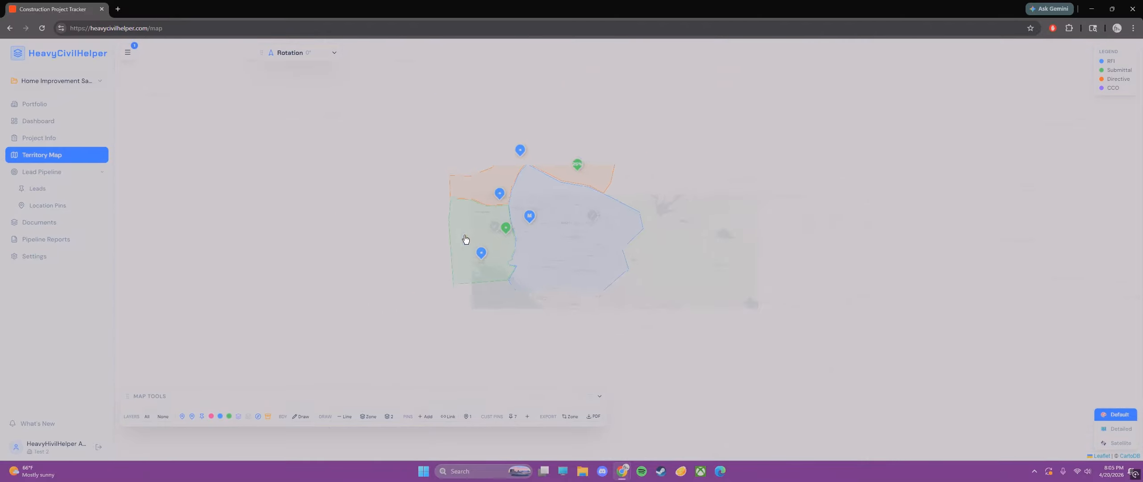
pyautogui.click(555, 271)
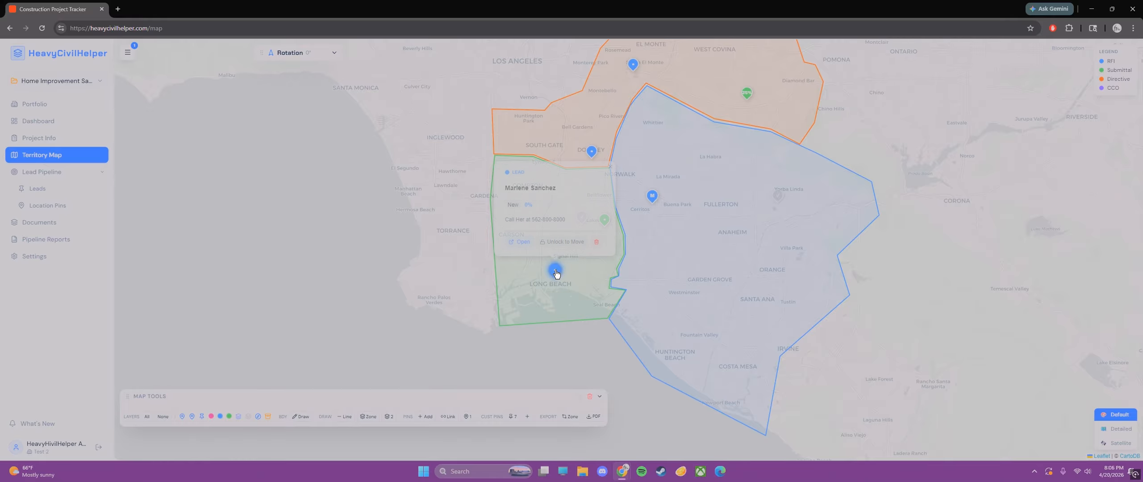
pyautogui.click(597, 261)
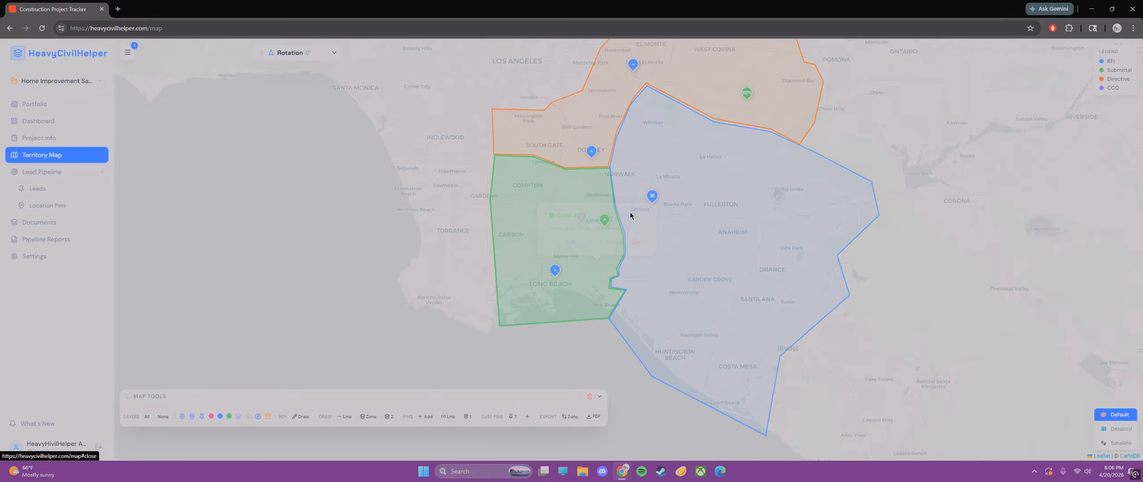
pyautogui.click(603, 220)
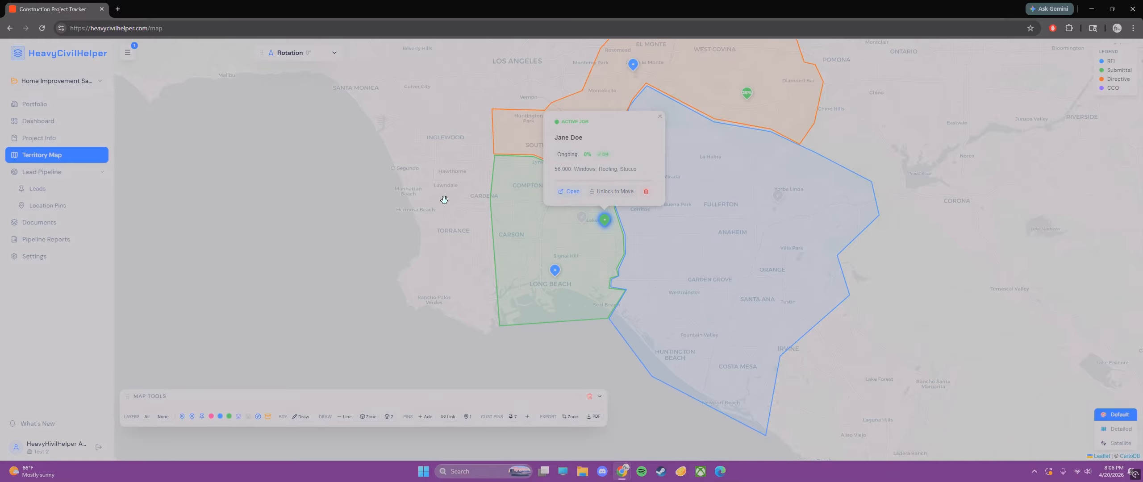
pyautogui.moveTo(434, 207); pyautogui.dragTo(419, 228)
pyautogui.click(645, 138)
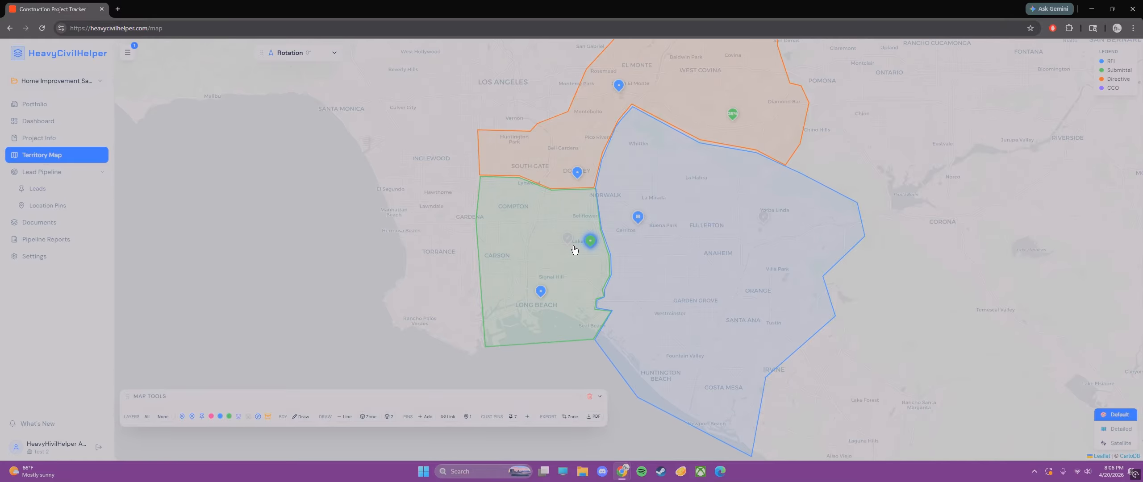
# Export the territory map's current view as a PDF, then close the exported document
pyautogui.moveTo(577, 250); pyautogui.dragTo(454, 237)
pyautogui.moveTo(770, 348); pyautogui.dragTo(847, 373)
pyautogui.scroll(-1, 846, 372)
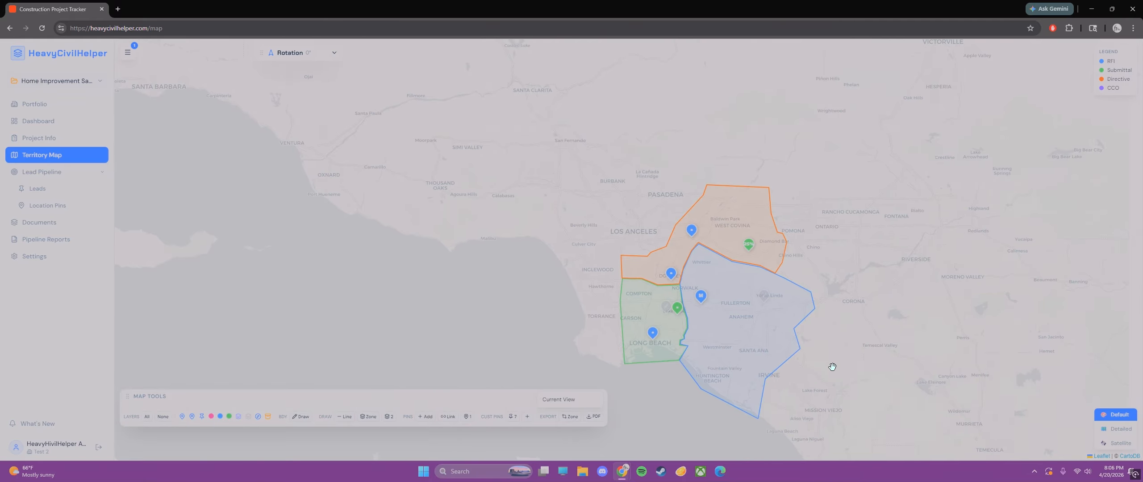
pyautogui.scroll(1, 848, 353)
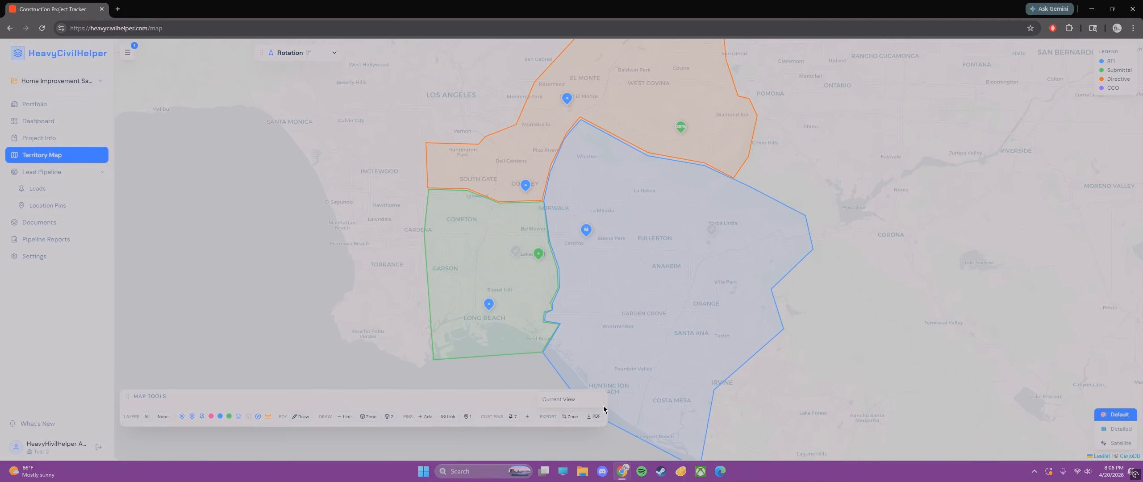
pyautogui.click(585, 403)
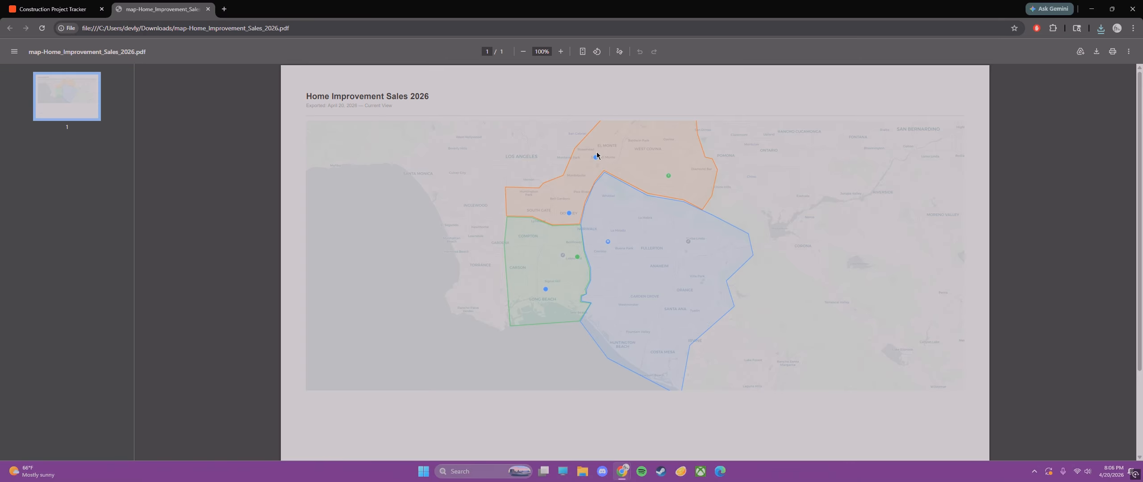
pyautogui.click(208, 9)
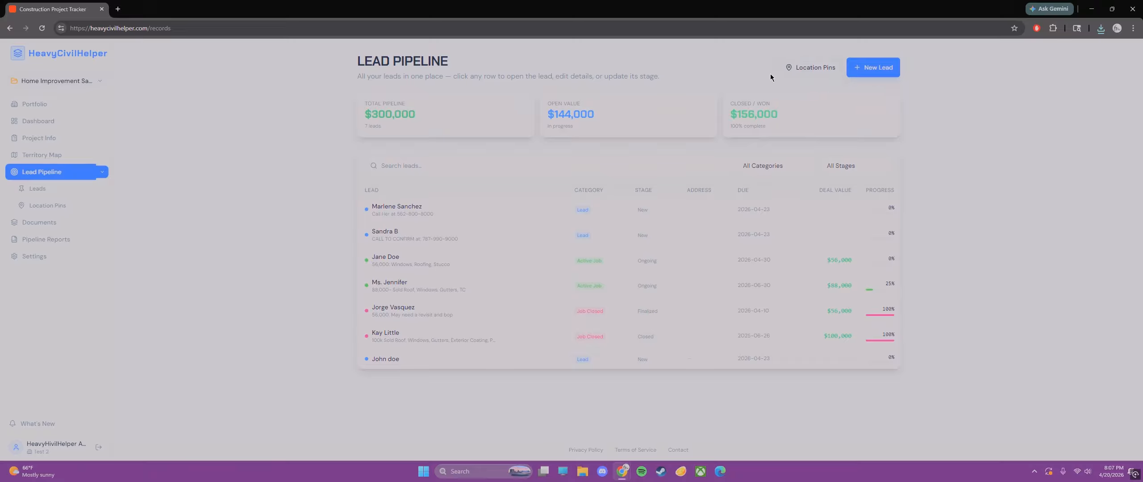
pyautogui.click(854, 67)
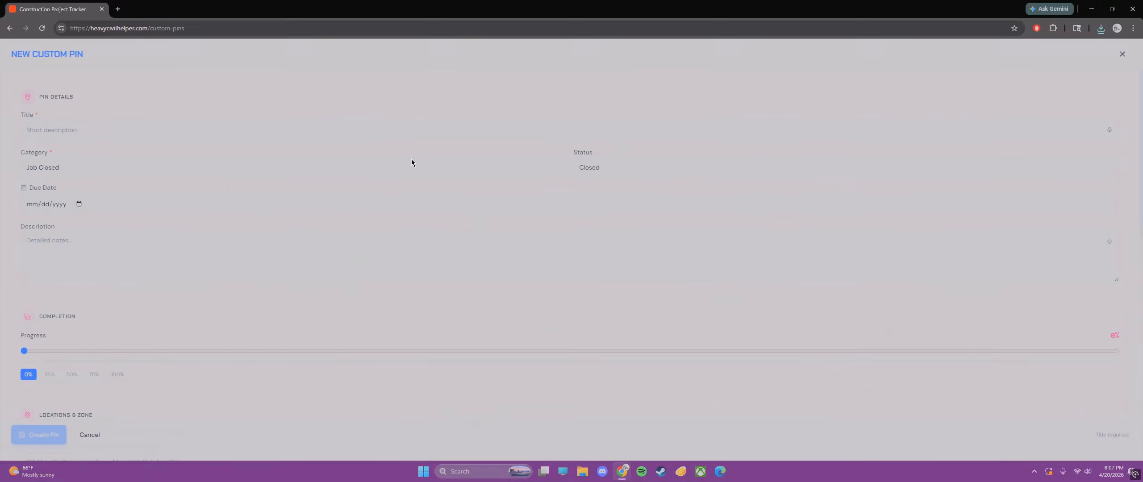
pyautogui.click(388, 167)
pyautogui.click(354, 161)
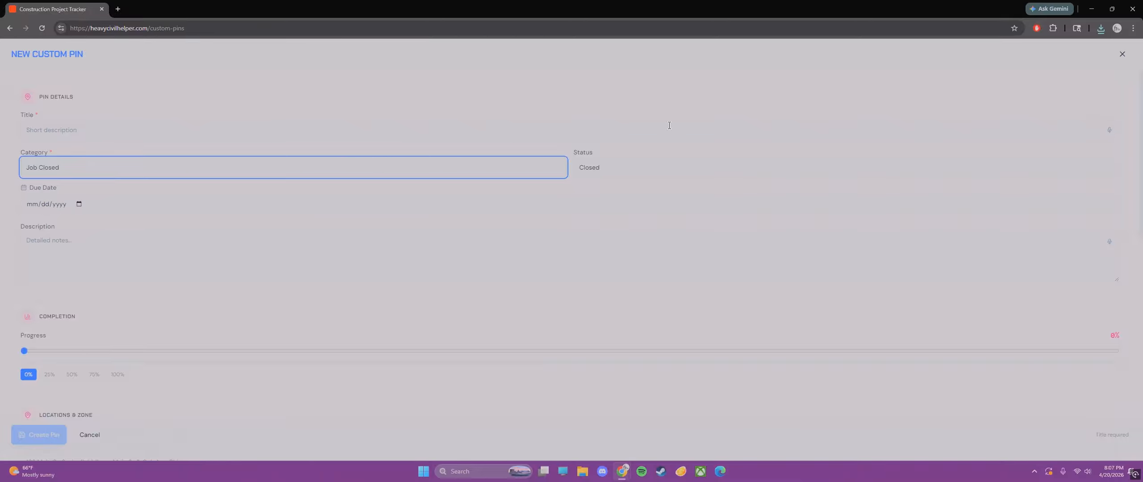
pyautogui.click(1120, 54)
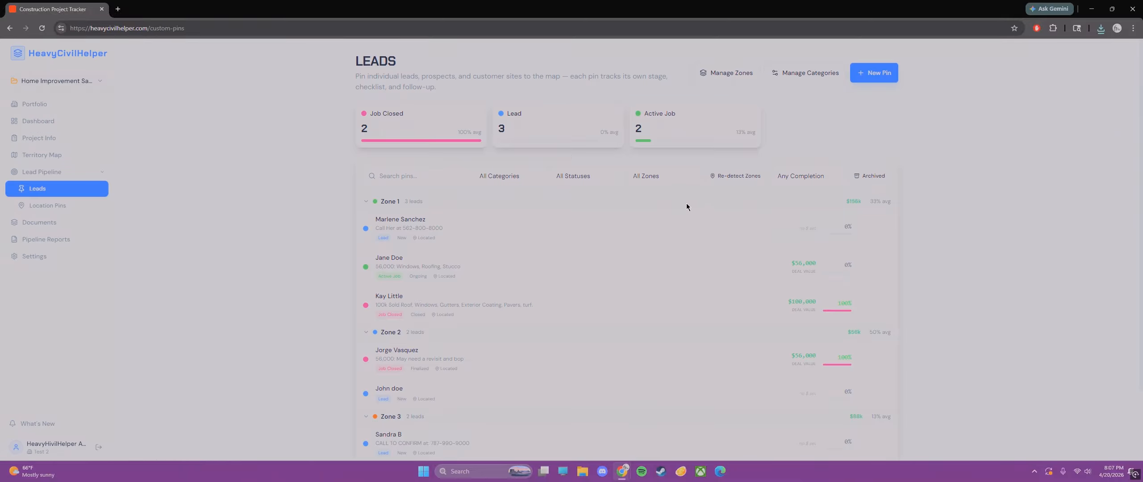
# Change the Lead pin in Zone 1 to the Active Job category with status Ongoing, and update the pin
pyautogui.click(502, 238)
pyautogui.click(150, 167)
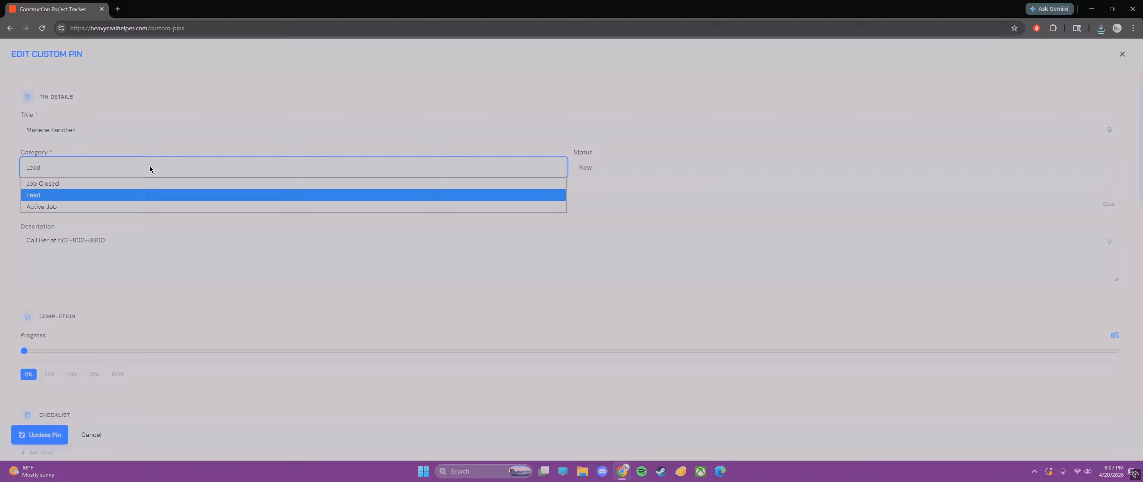
pyautogui.click(108, 206)
pyautogui.click(631, 170)
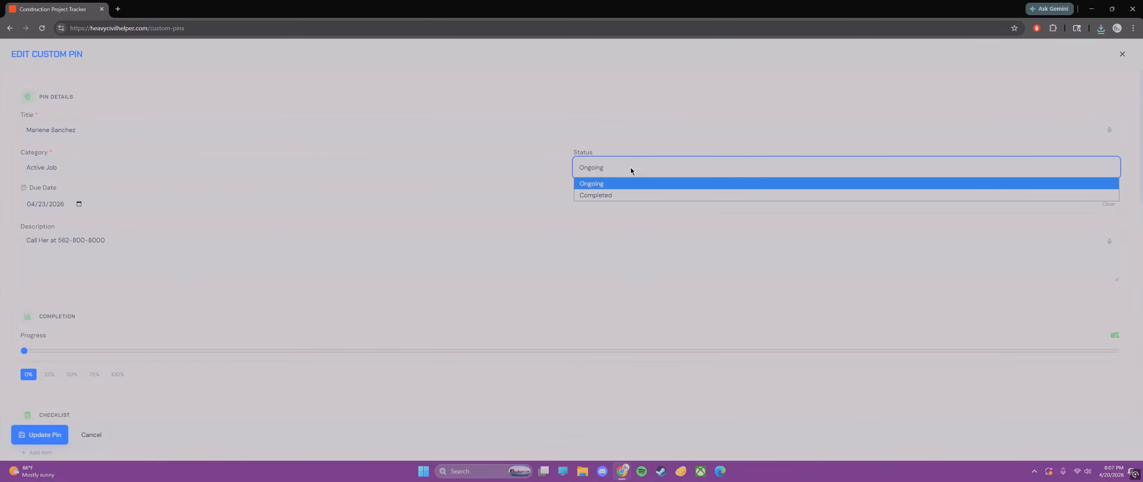
pyautogui.click(628, 184)
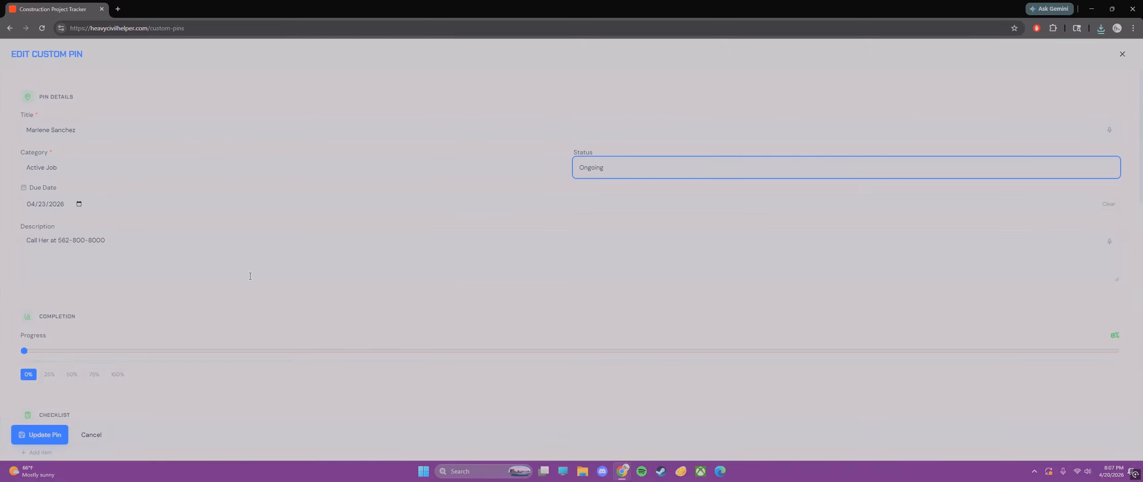
pyautogui.scroll(-3, 132, 277)
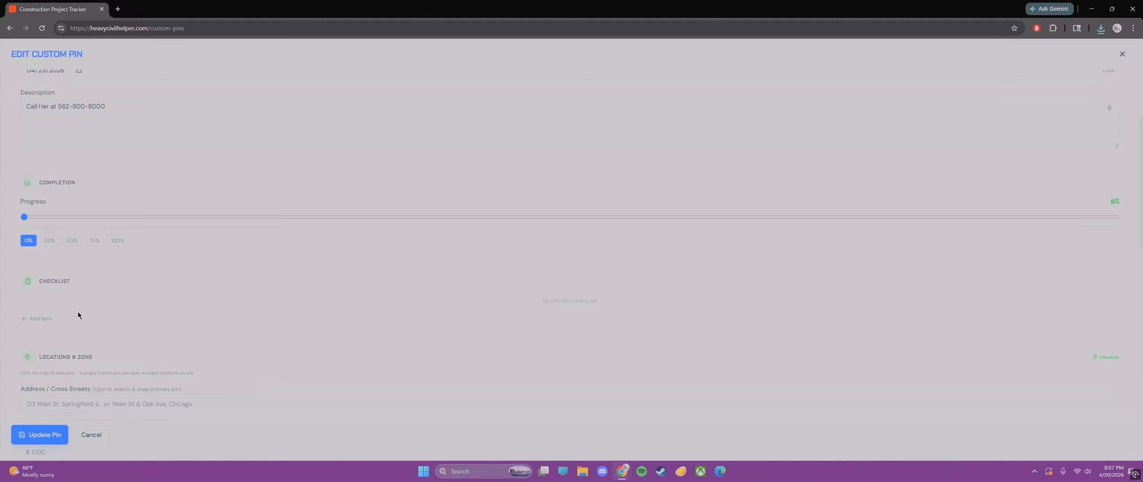
pyautogui.scroll(-5, 29, 311)
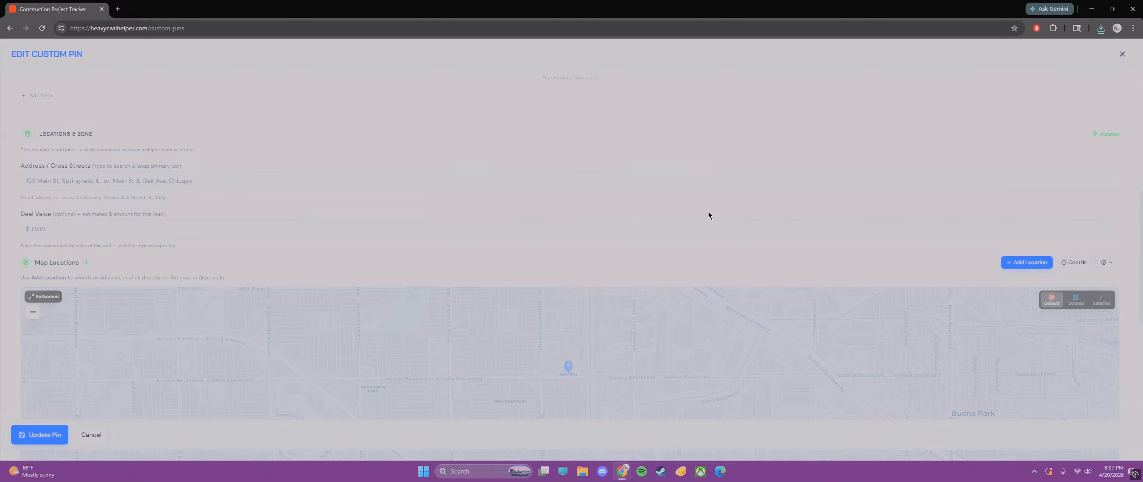
pyautogui.scroll(8, 821, 253)
pyautogui.rightClick(433, 268)
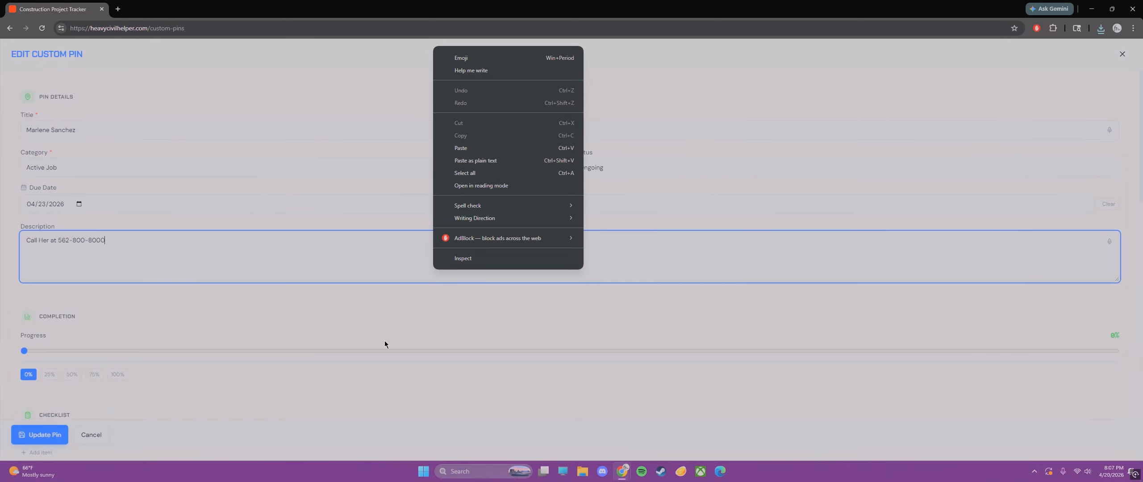
pyautogui.click(277, 312)
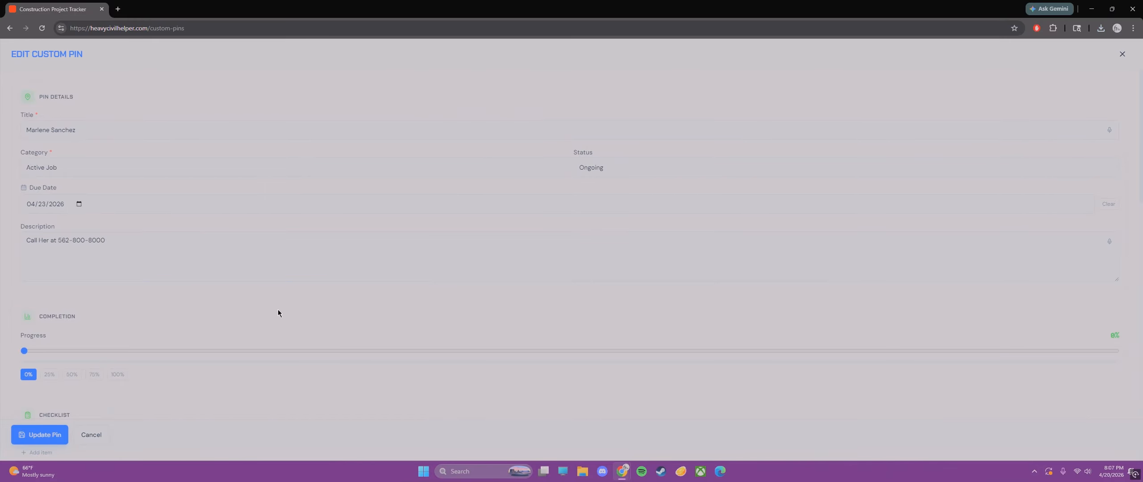
pyautogui.click(42, 435)
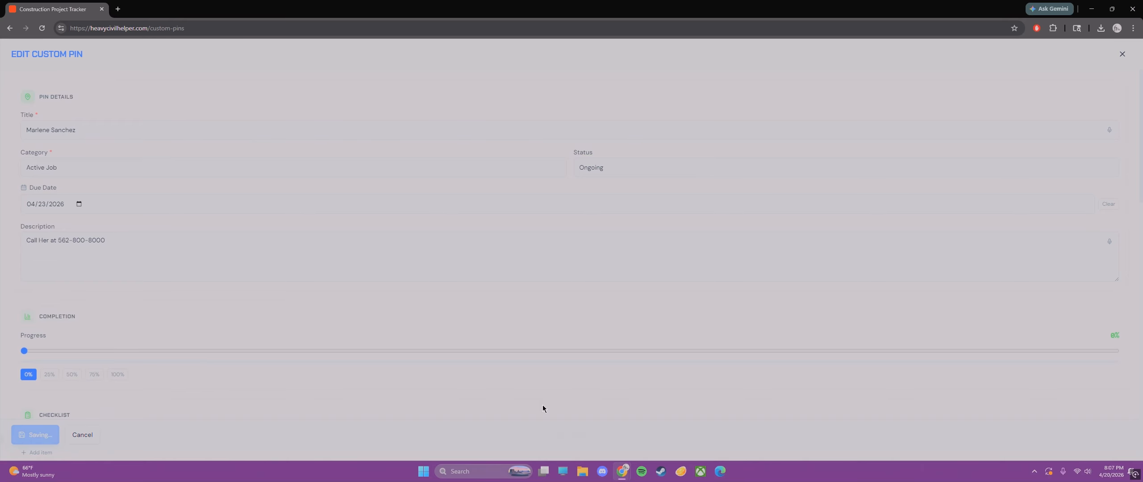